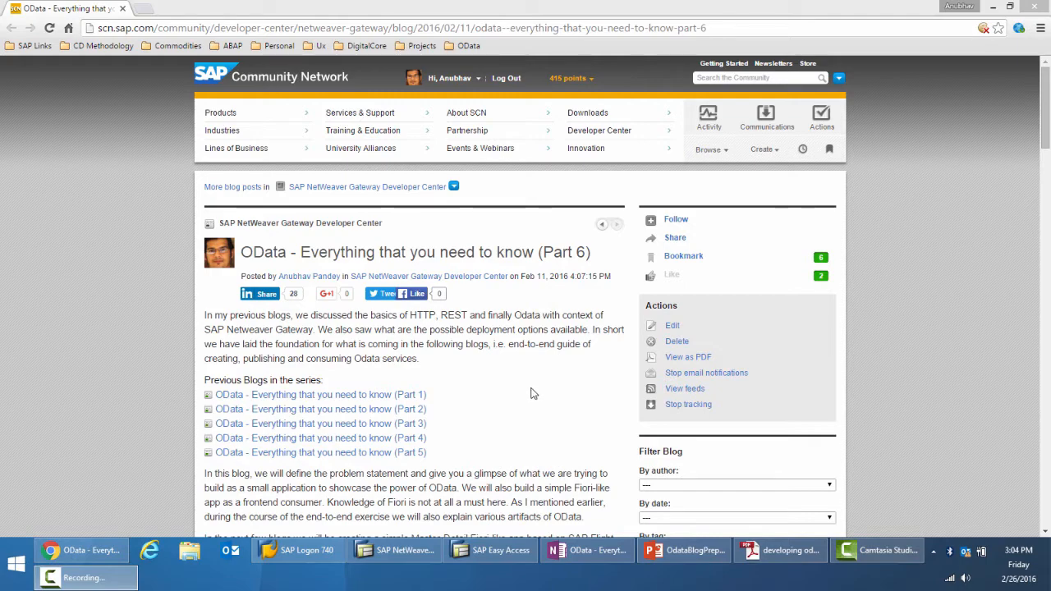
Switch to the SAP Easy Access session, run transaction spro and display the SAP Reference IMG
click(486, 549)
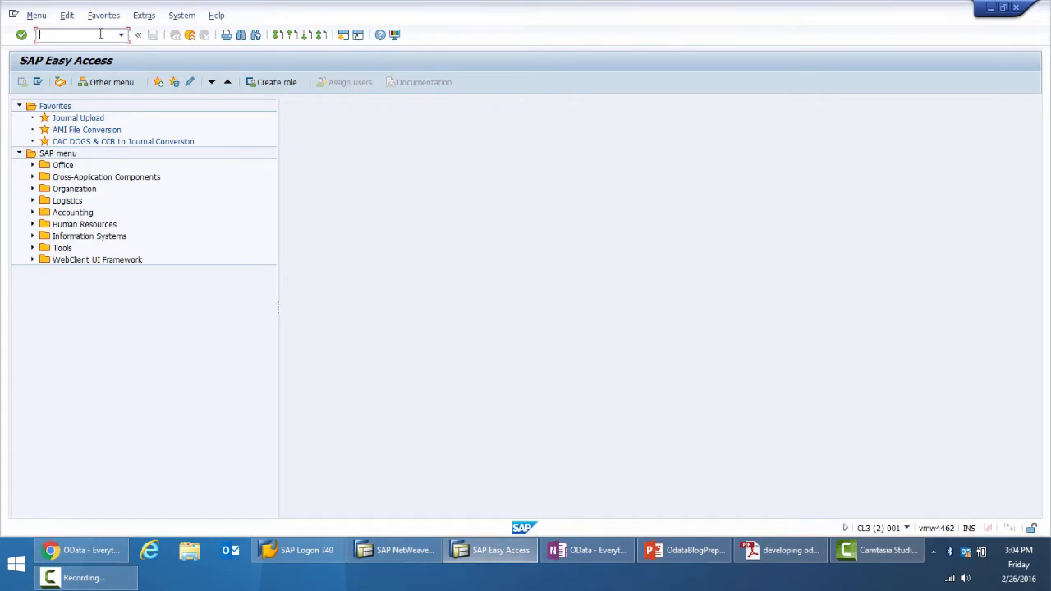
text(spro)
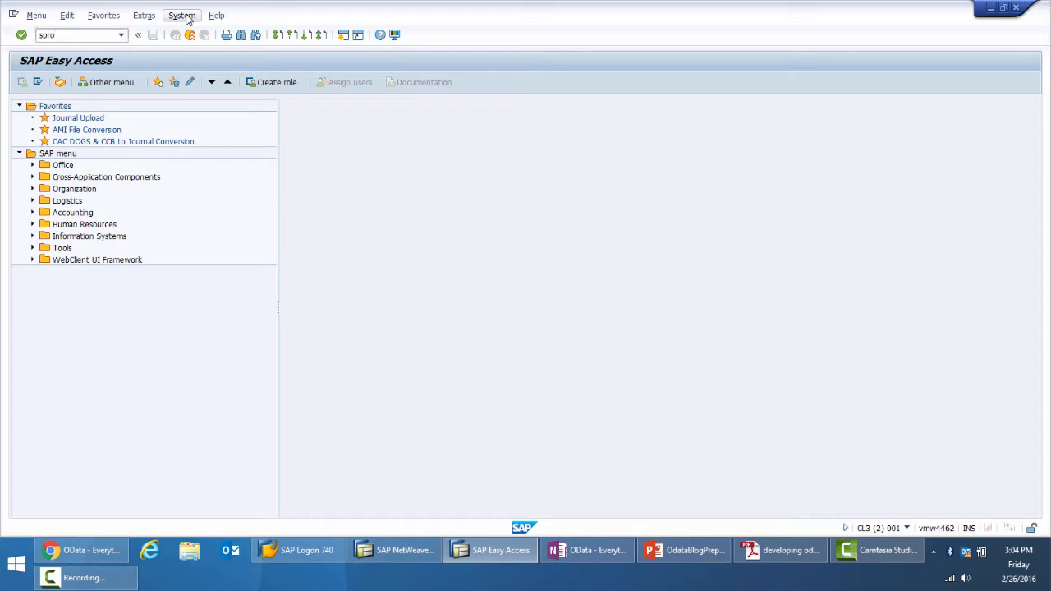
key(Return)
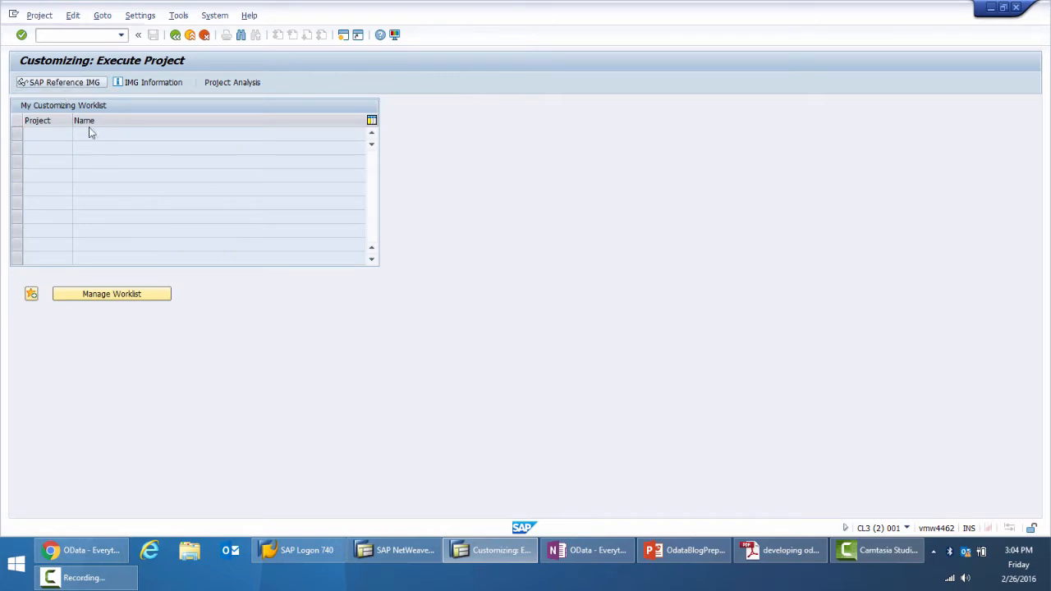
key(F5)
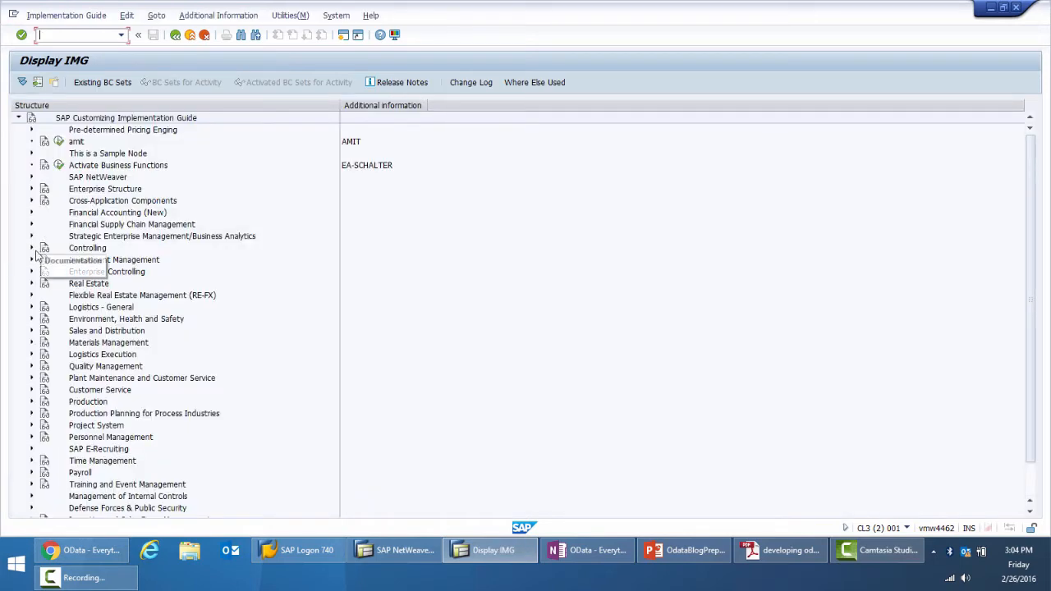
Check Gateway activation with Activate or Deactivate SAP NetWeaver Gateway under SAP NetWeaver, Gateway, OData Channel, Configuration, cancelling the deactivation
click(33, 177)
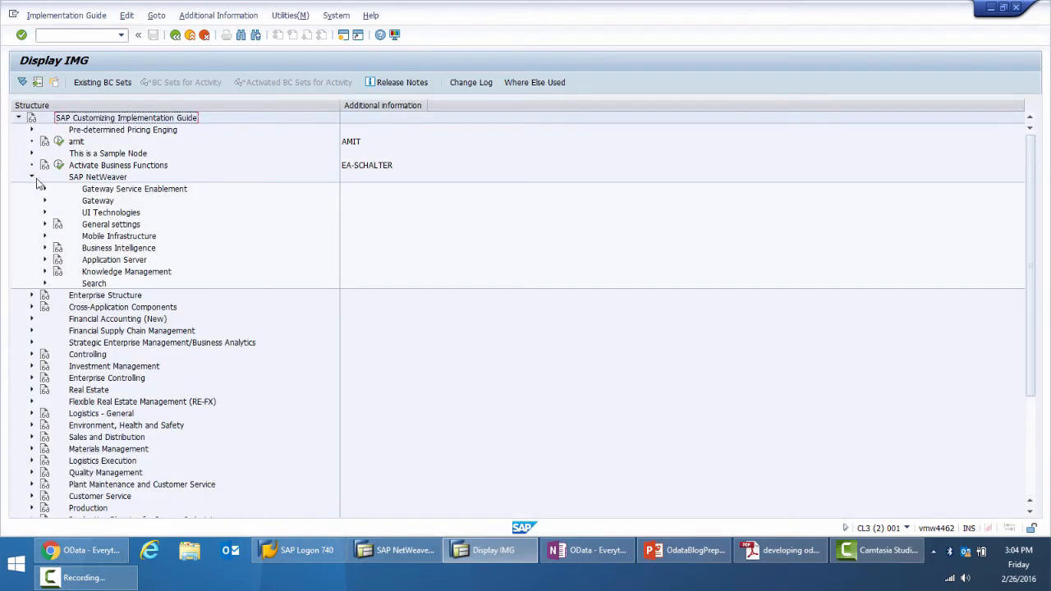
click(44, 201)
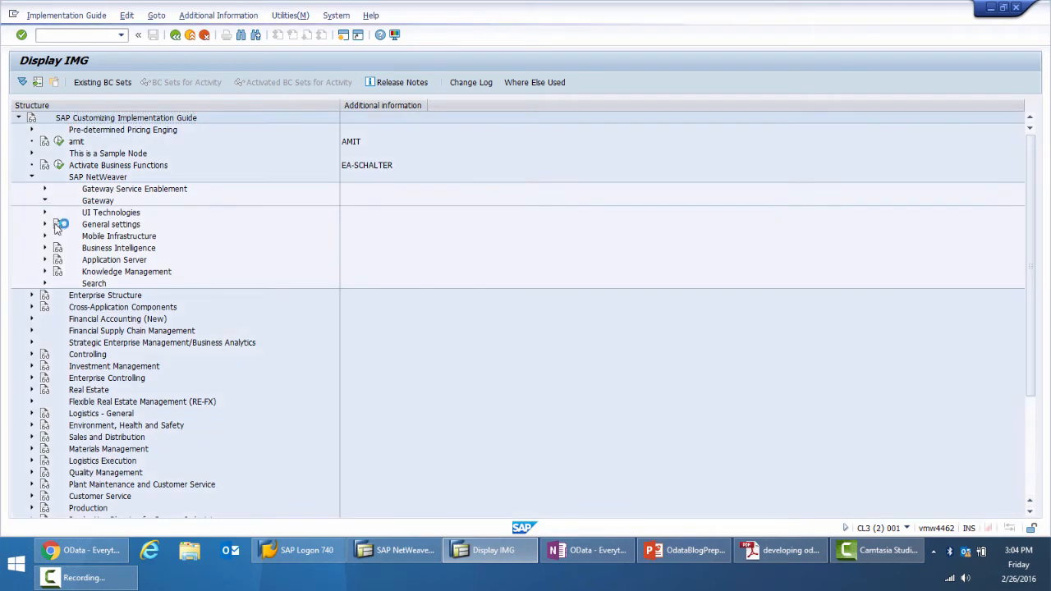
click(58, 212)
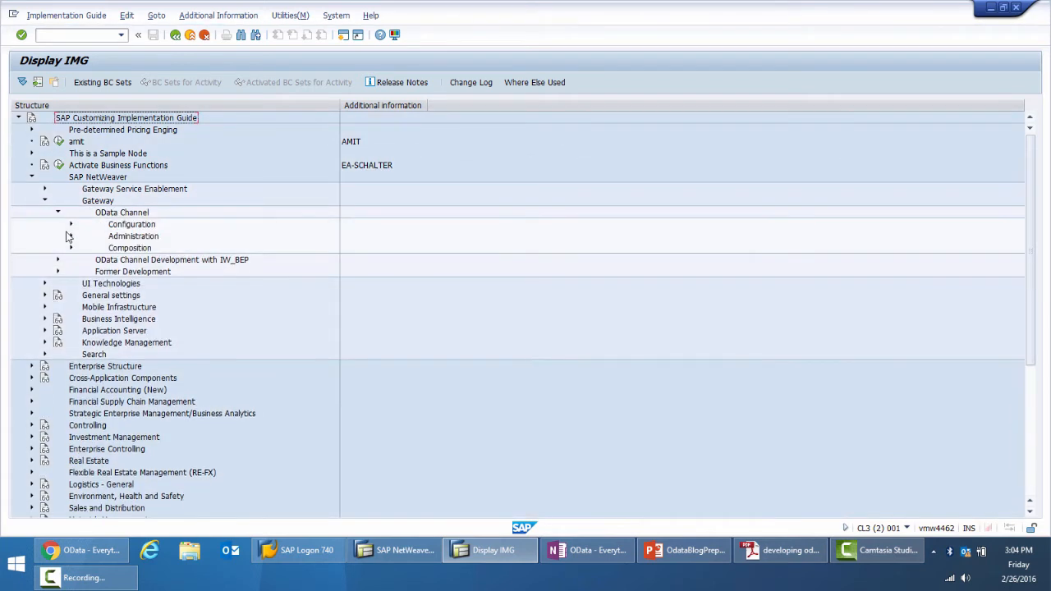
click(71, 224)
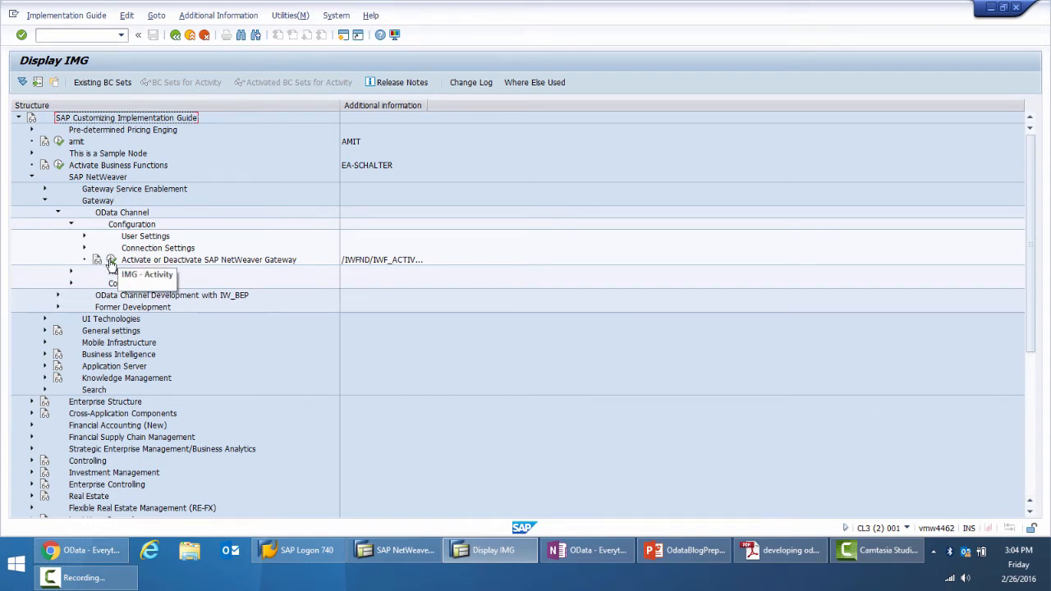
click(111, 261)
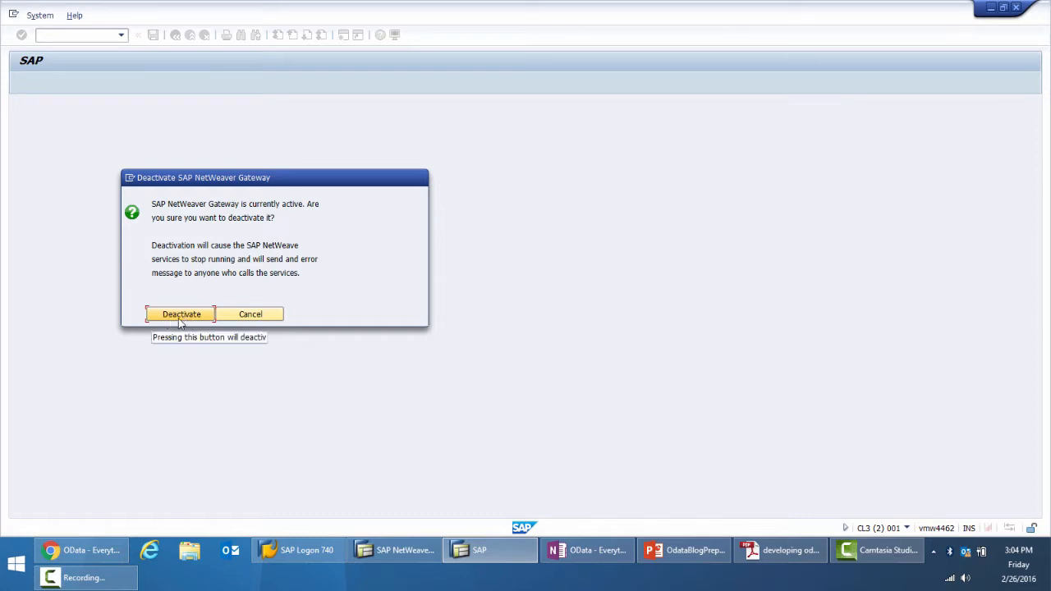
click(251, 317)
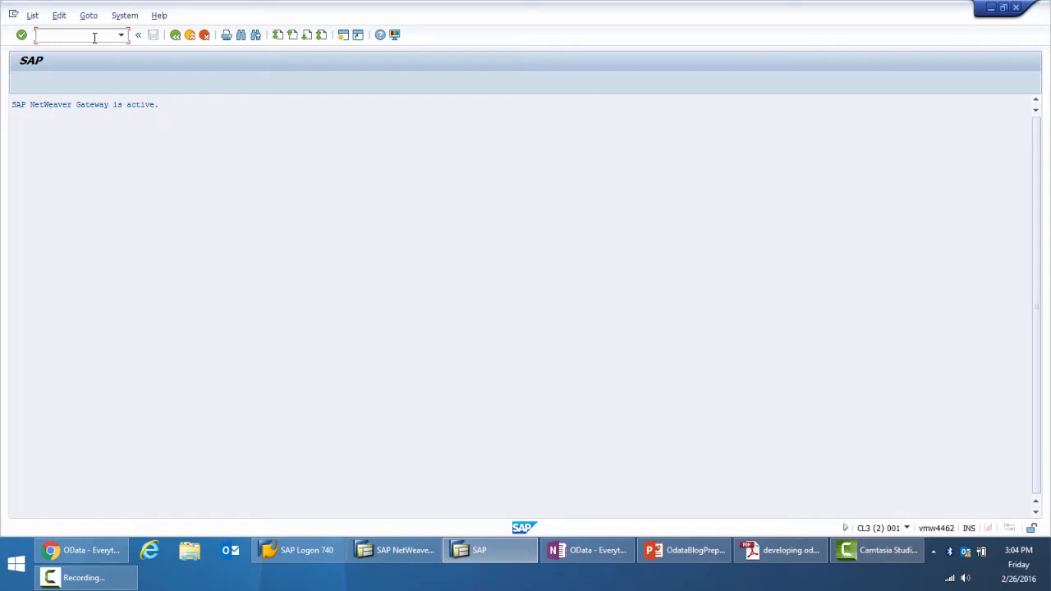
Open the SAP NetWeaver Gateway Service Builder and select the existing ZAP_FLIGHT_DEMO project
text(segw)
key(Return)
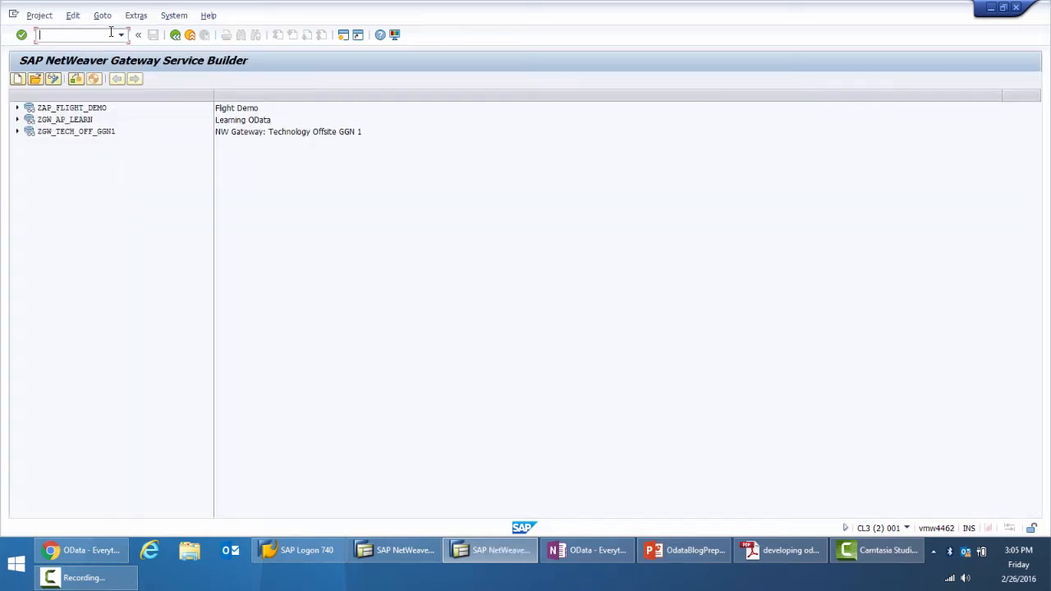
click(62, 109)
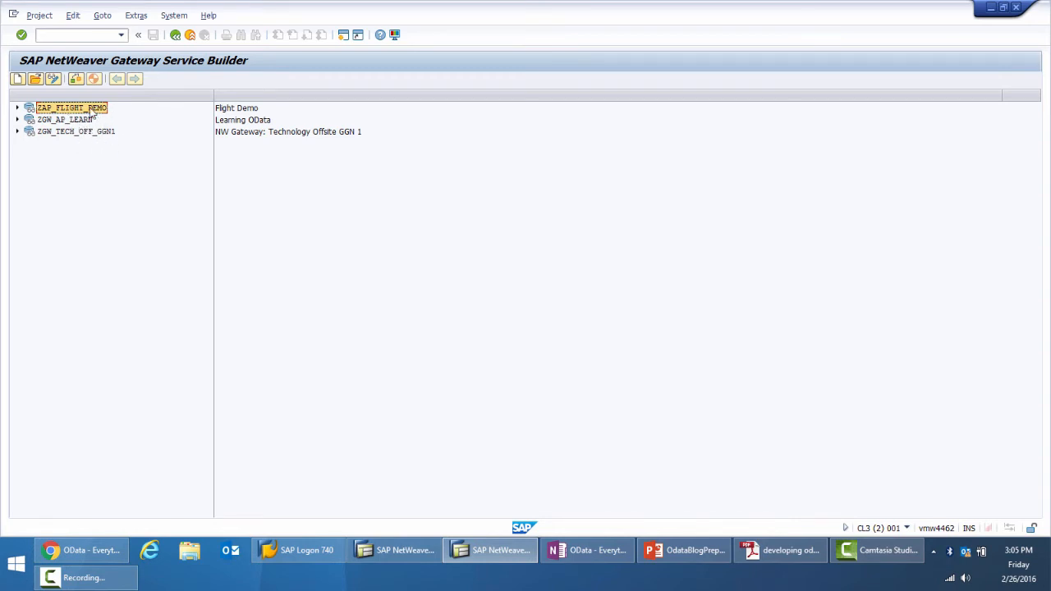
Start a new Service Builder project and name it ZAP_FLIGHT_DEMO_ODATA
click(18, 79)
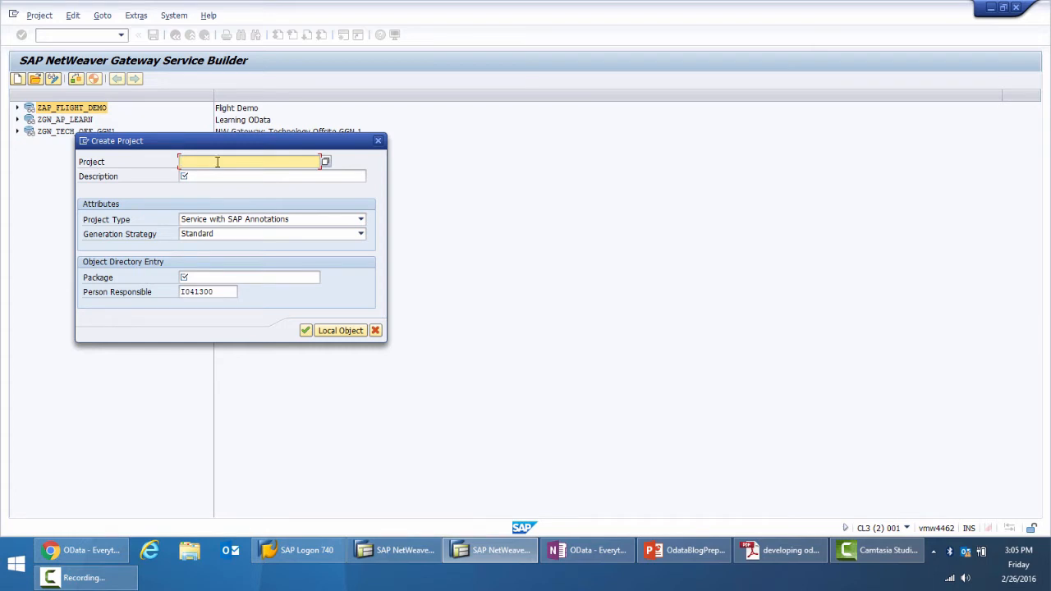
text(ZA_DE)
key(BackSpace)
key(BackSpace)
key(BackSpace)
text(P_)
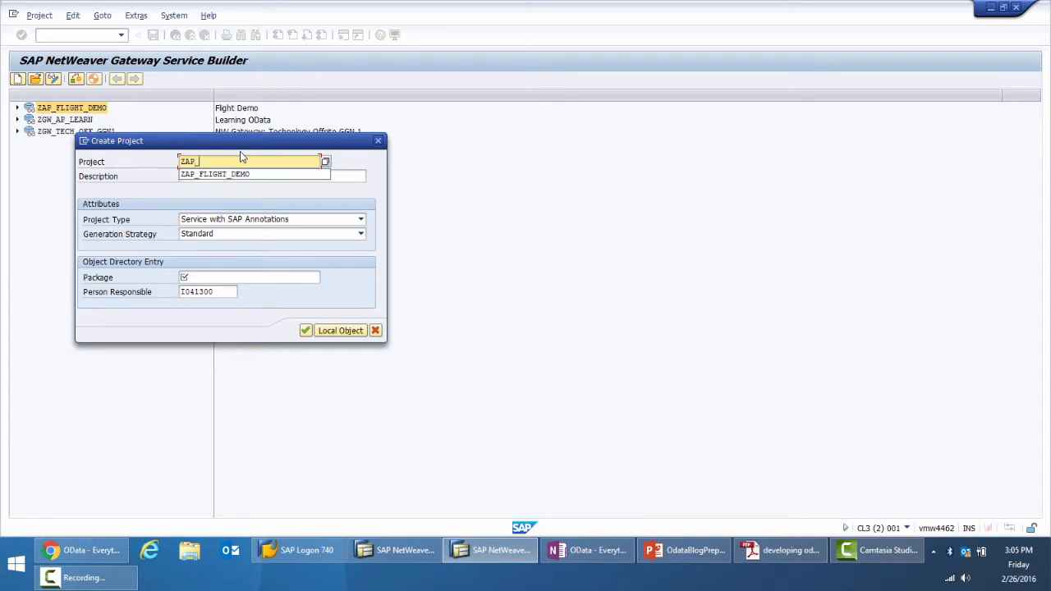
text(FLIGHT_DEMO_ODATA)
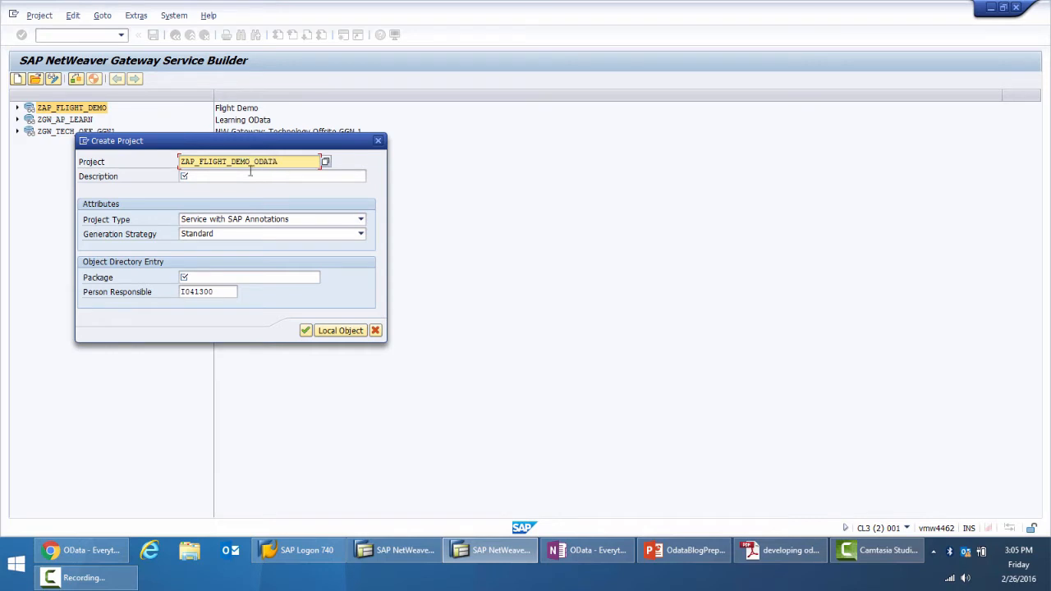
Describe the project as "Flight Demo OData Service" and create it as a local object in the customer namespace
click(242, 179)
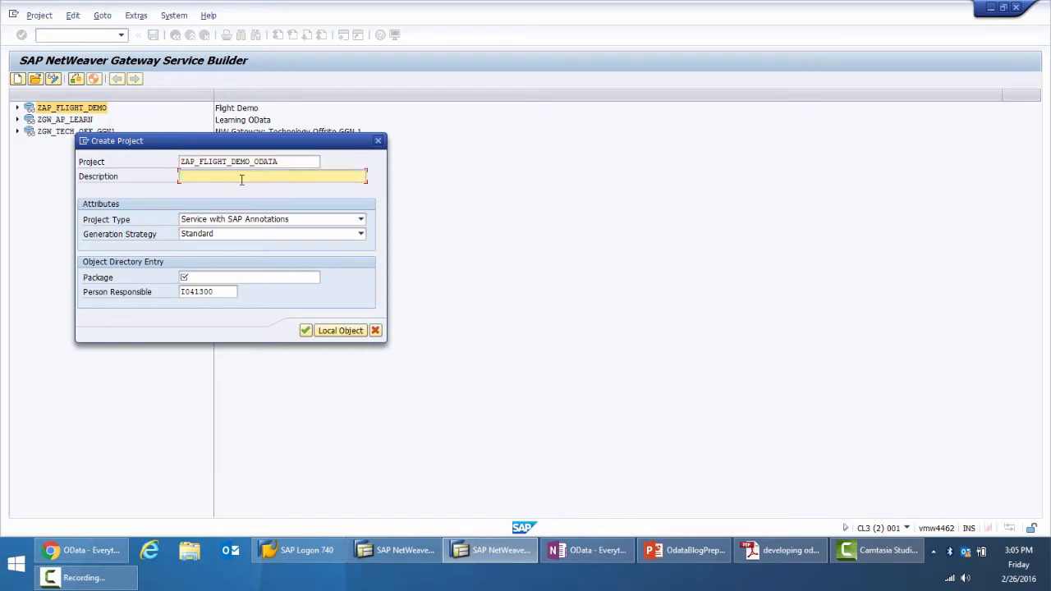
text(Flight Demo OData Service)
click(316, 278)
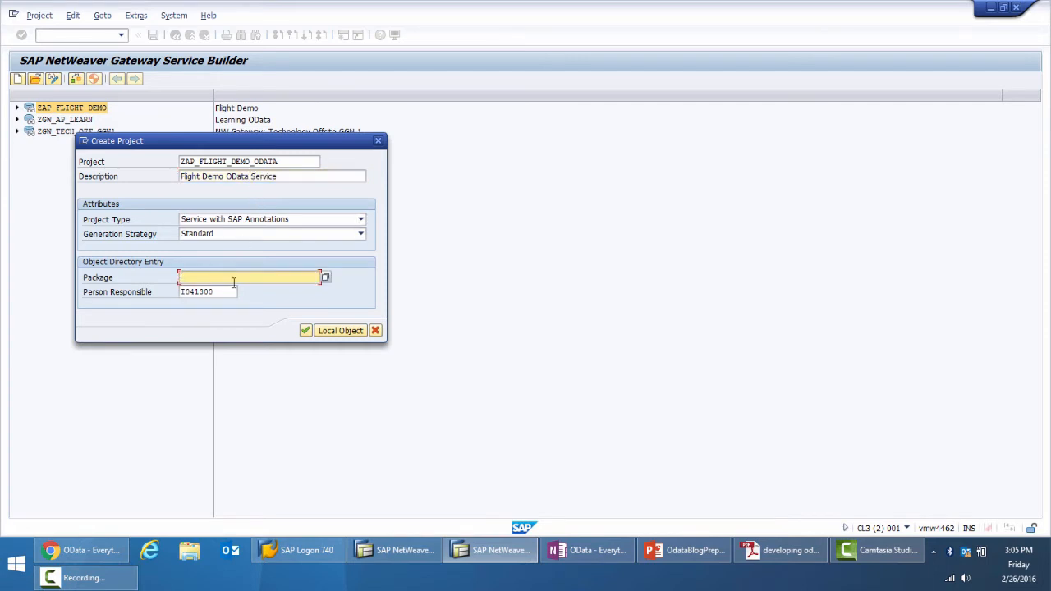
click(336, 330)
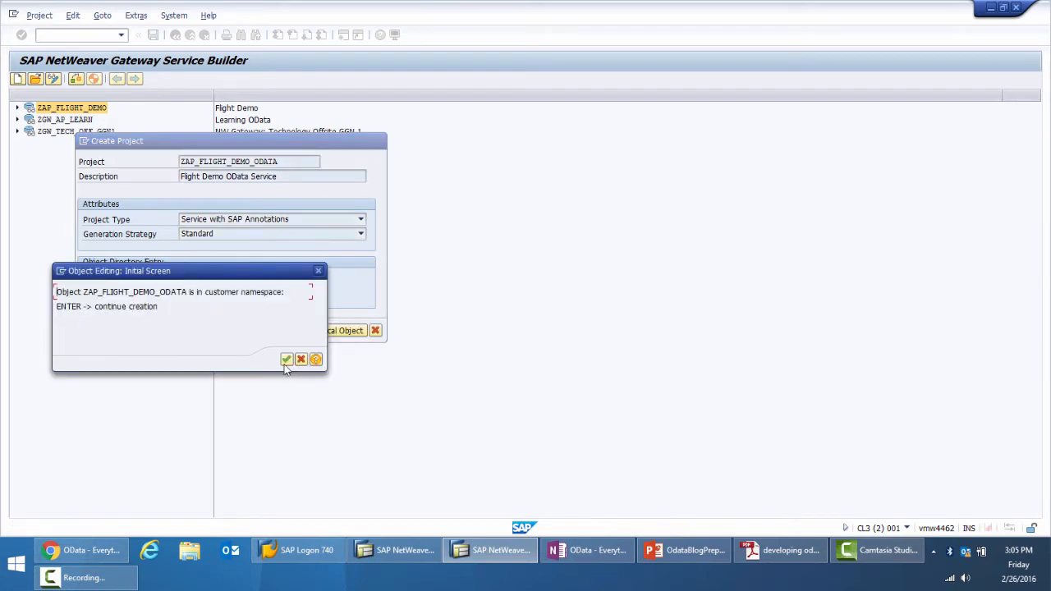
click(285, 359)
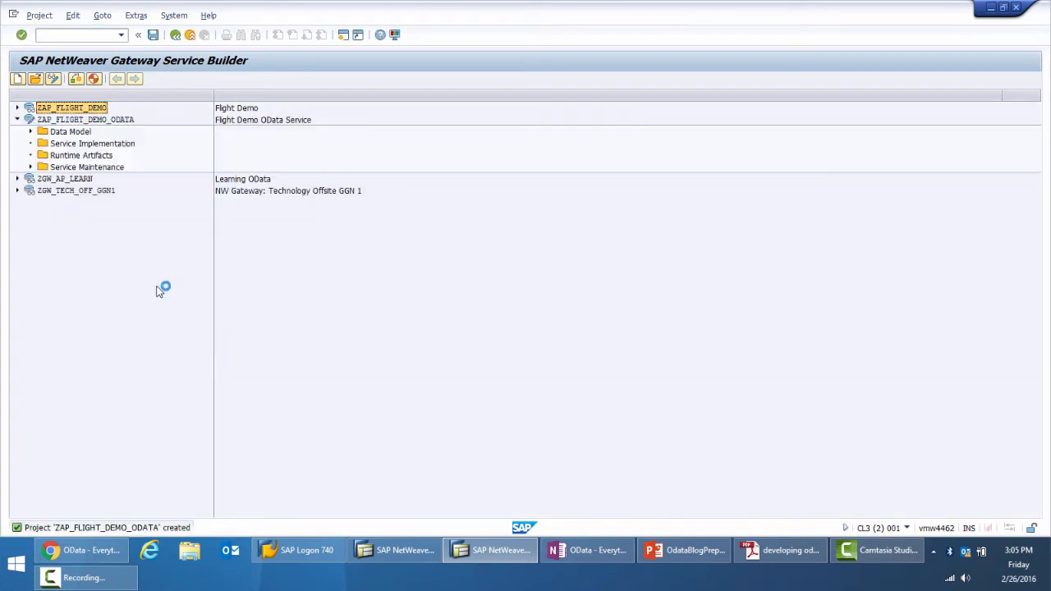
Expand the new project's Data Model and examine its entity types, associations and entity sets, plus the service implementation and runtime artifacts nodes
click(108, 121)
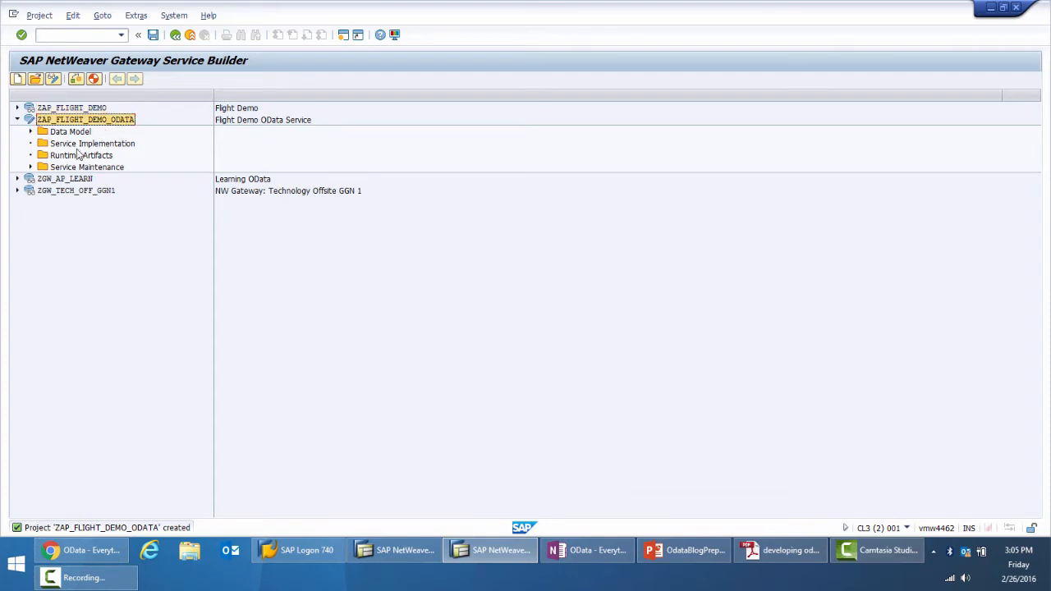
double_click(41, 134)
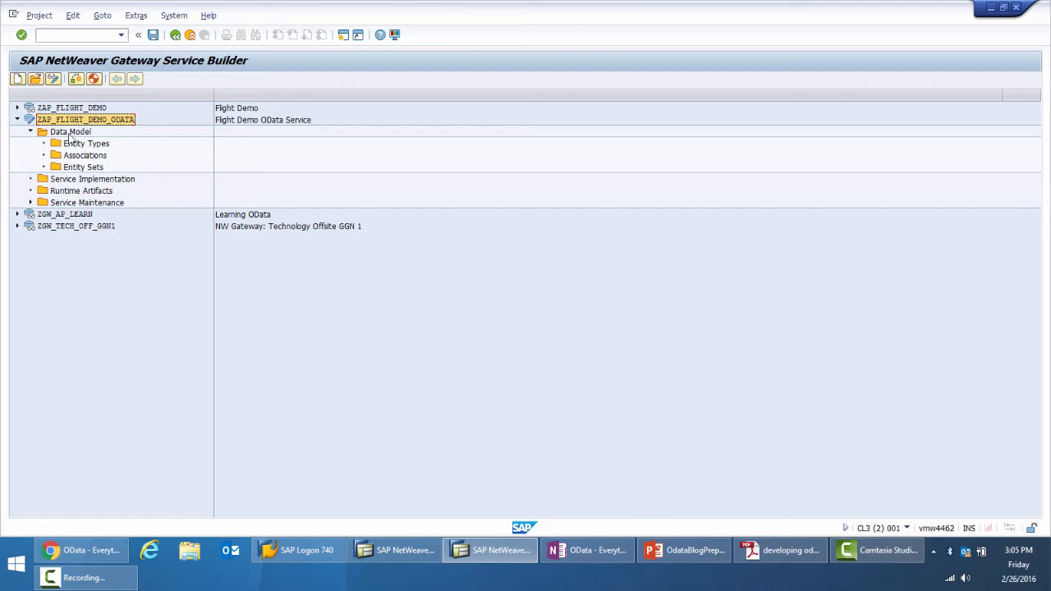
click(76, 135)
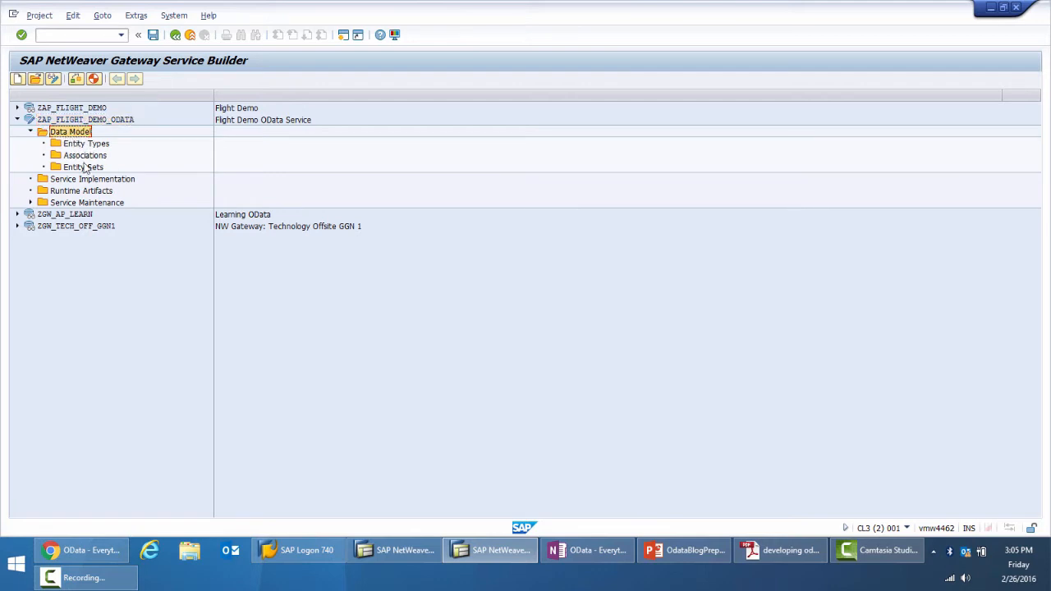
click(87, 144)
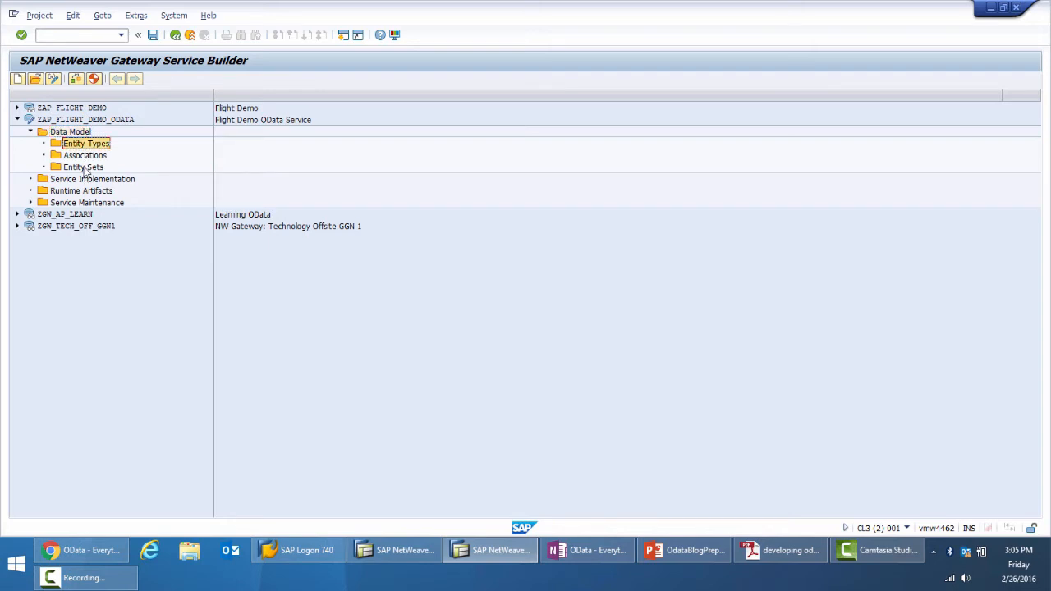
click(85, 168)
click(85, 156)
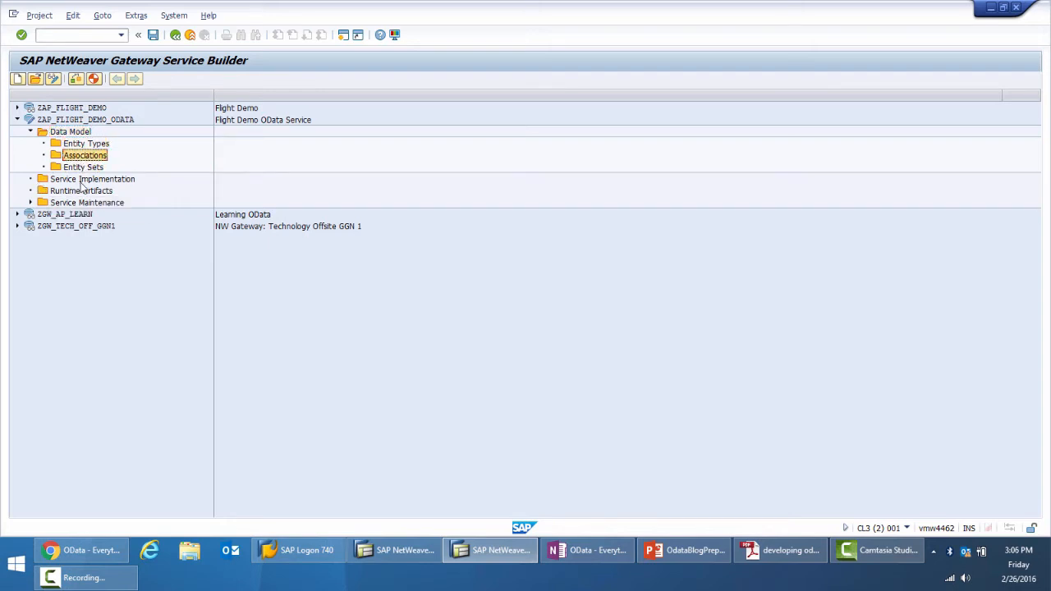
click(82, 179)
click(82, 191)
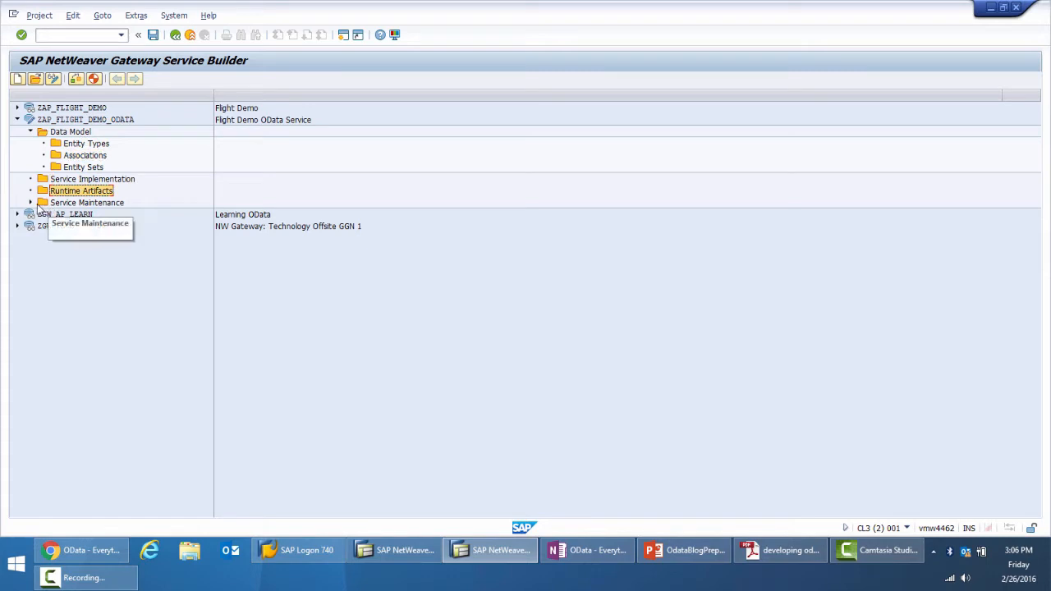
Examine the Create and Import options for the Data Model, opening the entity type creation dialog and cancelling it
click(72, 145)
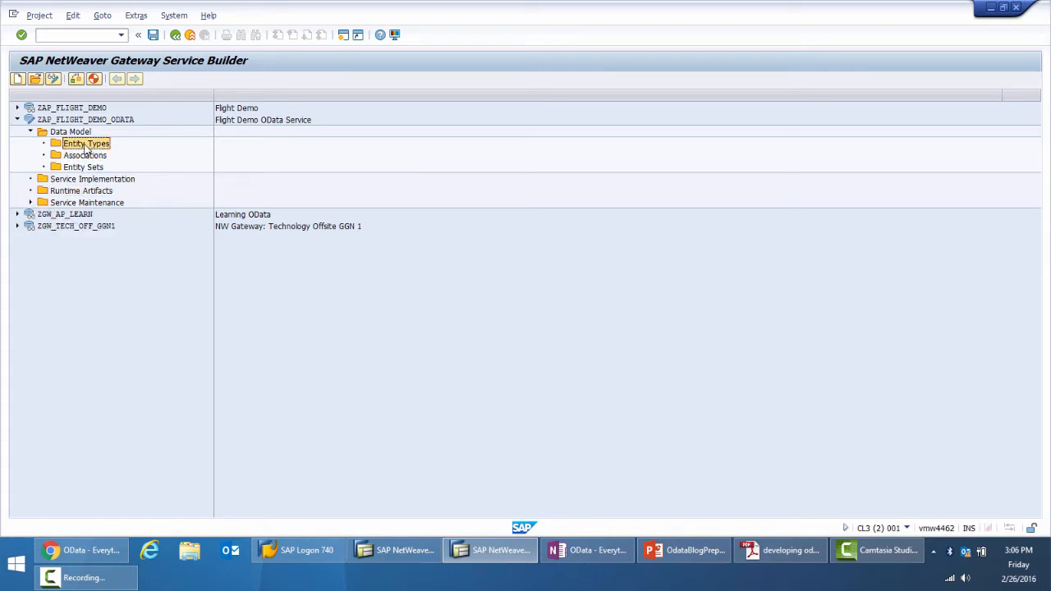
right_click(86, 146)
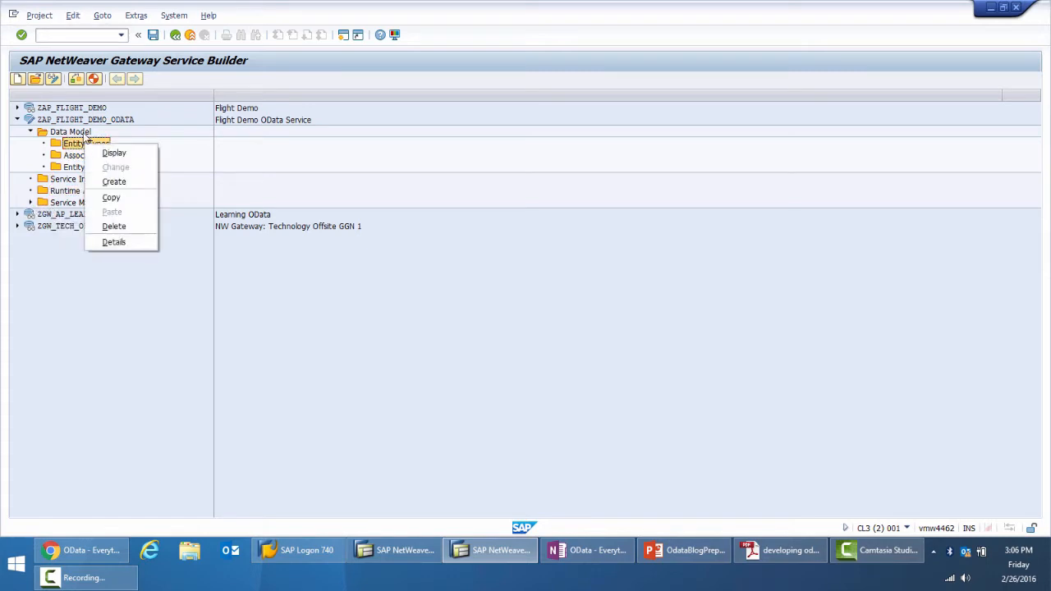
click(84, 135)
right_click(86, 138)
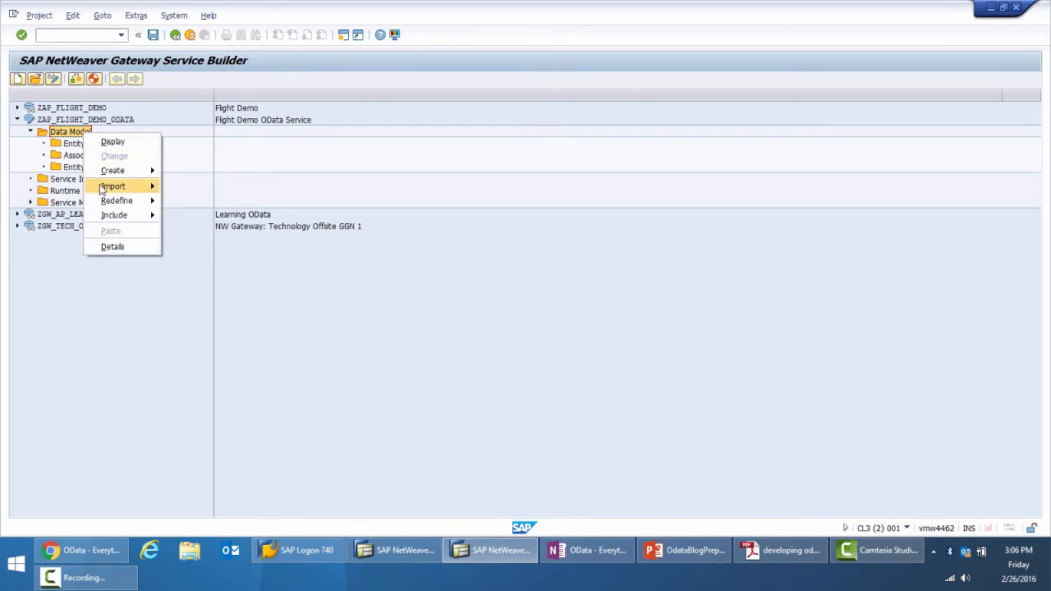
mouse_move(105, 175)
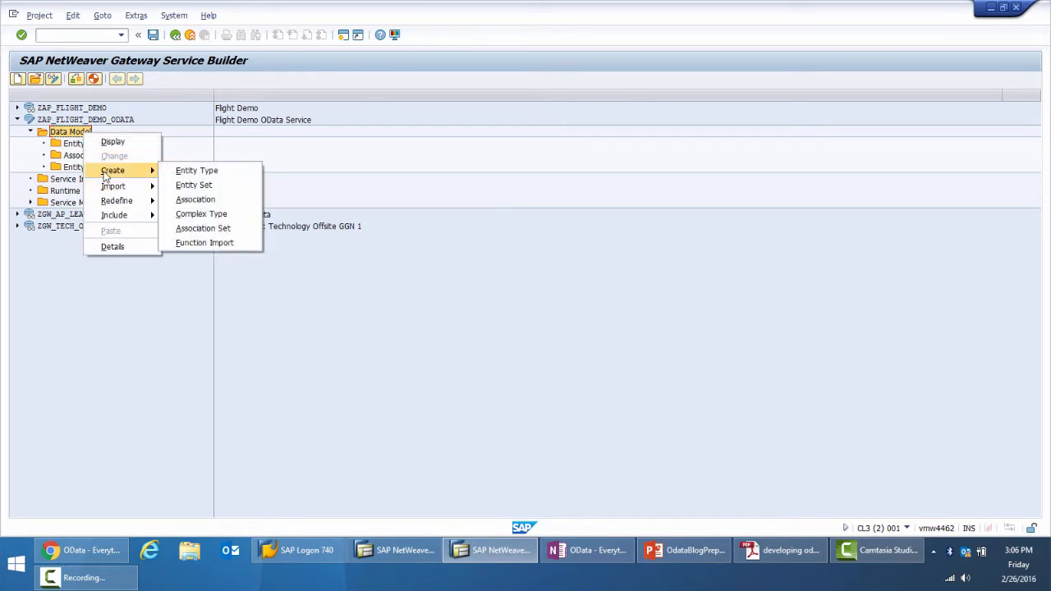
click(182, 173)
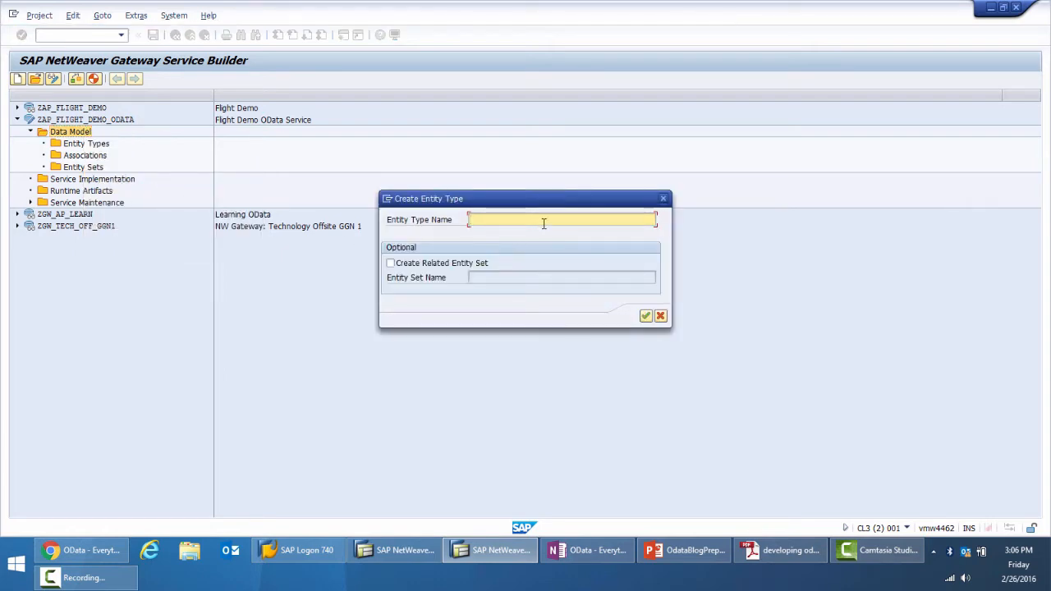
click(661, 317)
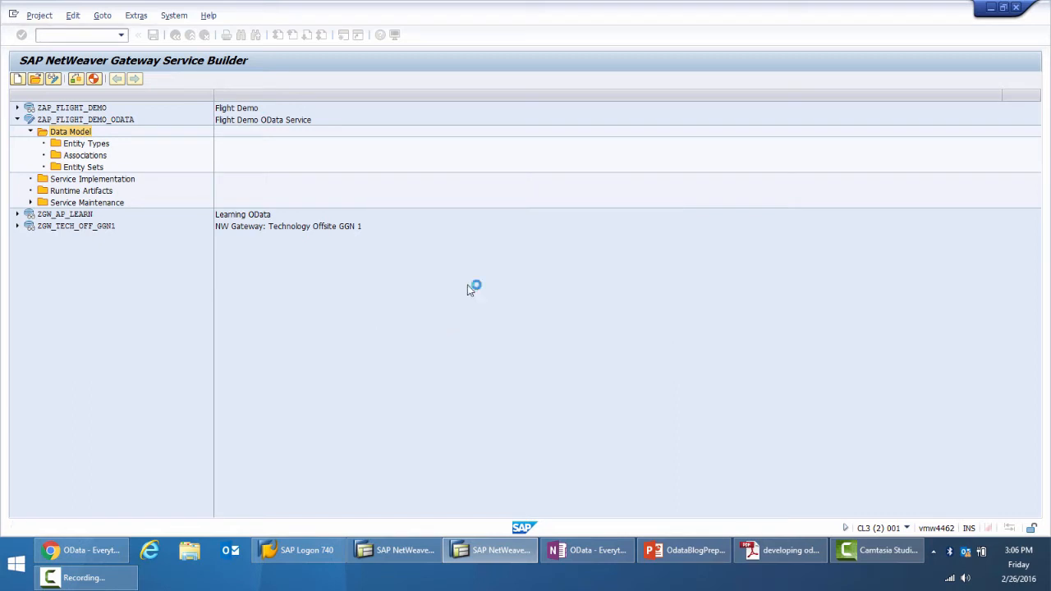
right_click(71, 134)
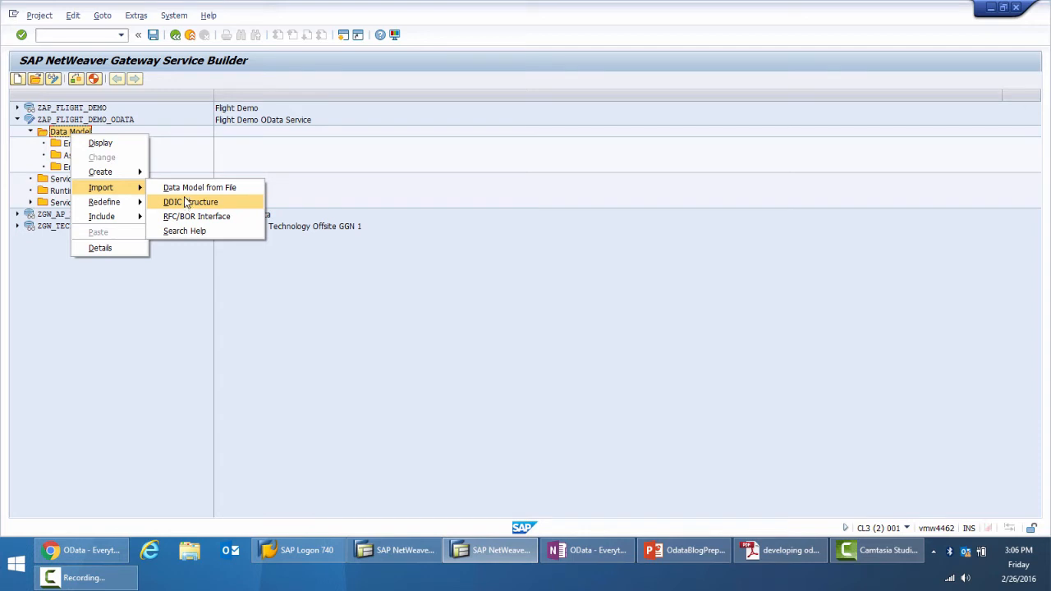
click(242, 270)
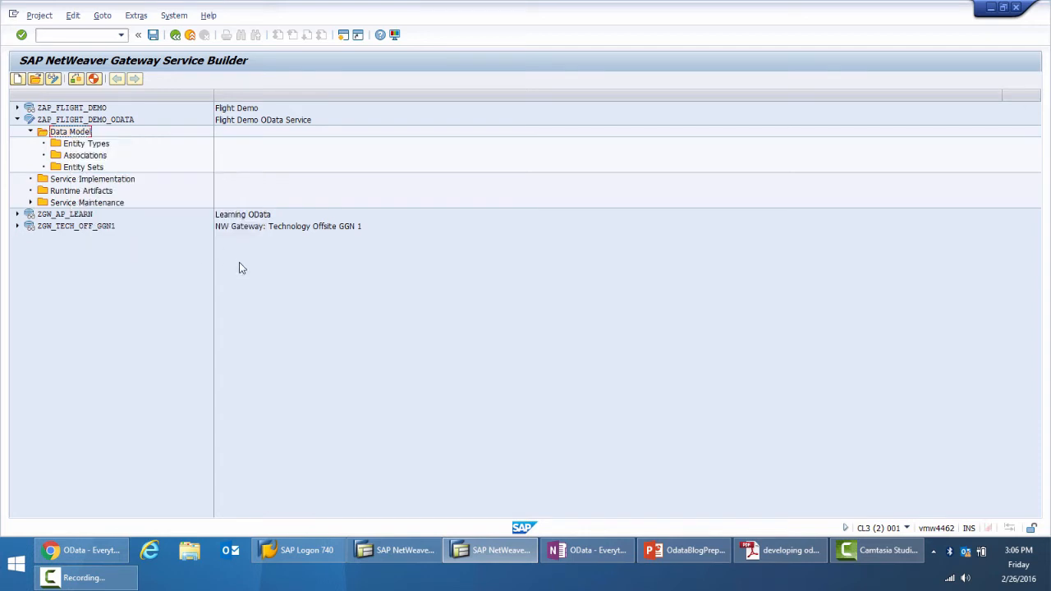
Open transaction se80 in a new session and expand the function group Z_FLIGHT_EXAMPLE_ODATA among the local objects
click(65, 35)
text(/ose80)
key(Return)
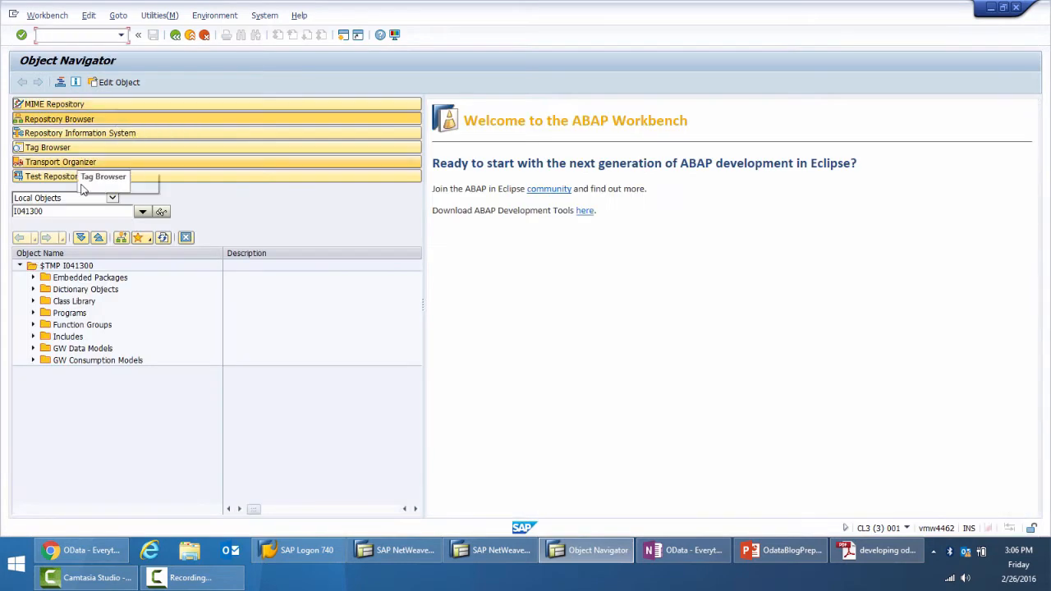
click(33, 324)
click(46, 337)
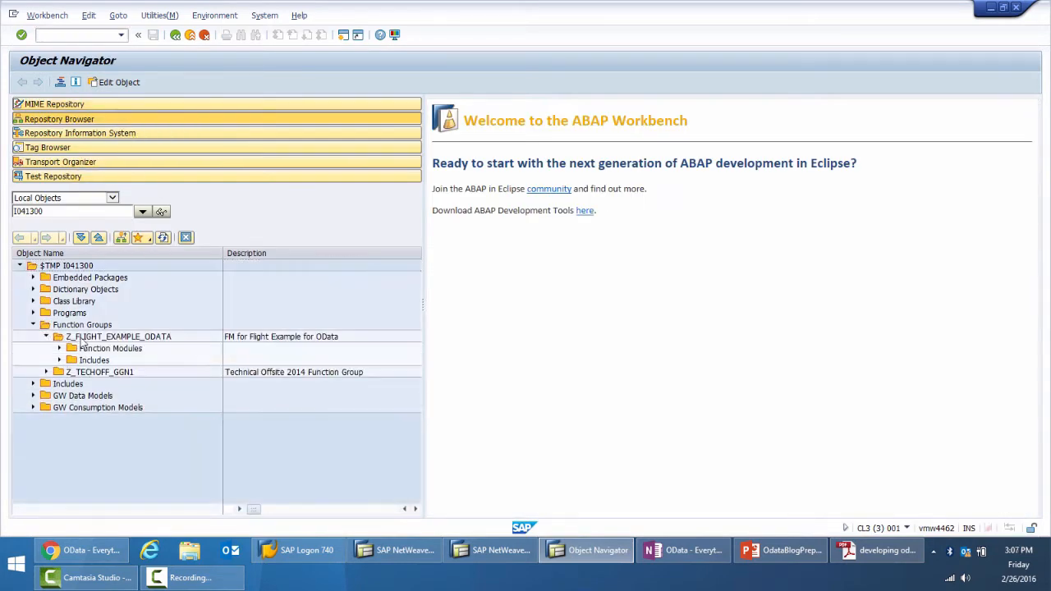
Expand the function modules of Z_FLIGHT_EXAMPLE_ODATA and examine the flight carrier, availability and trip creation modules
click(59, 348)
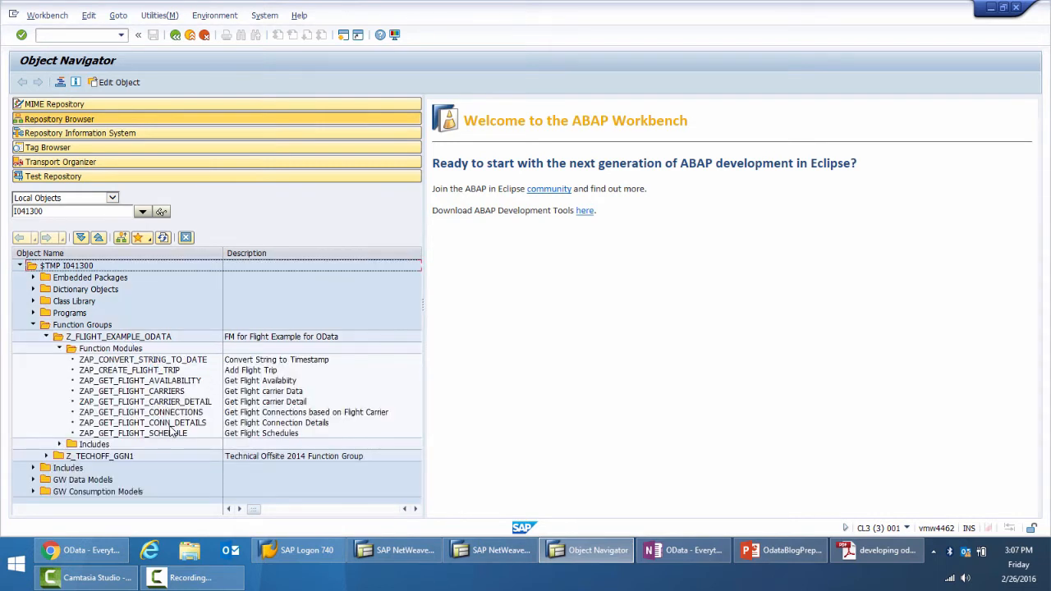
click(164, 402)
click(162, 383)
click(162, 371)
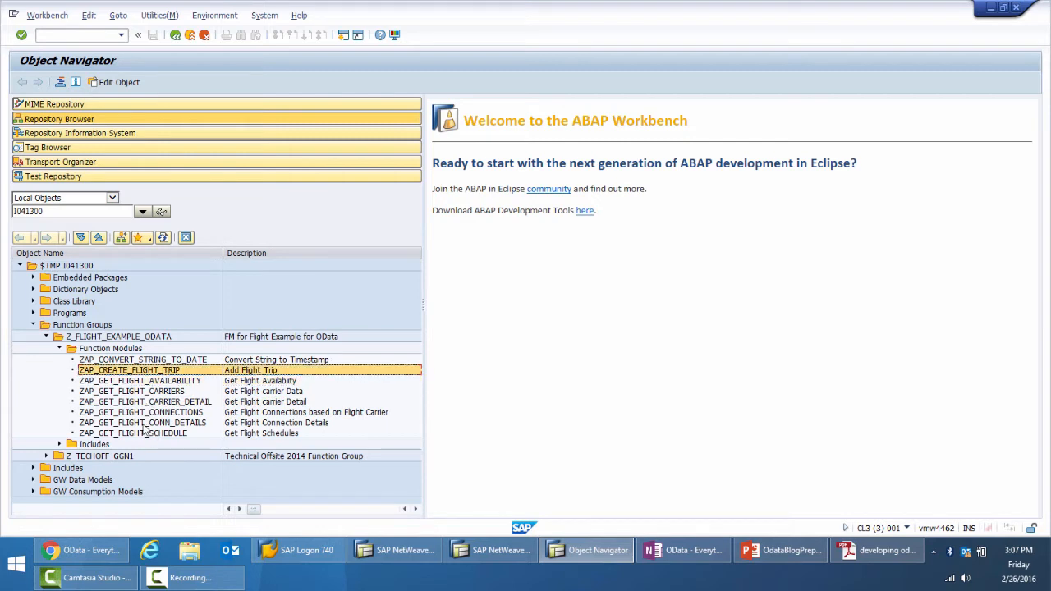
Switch back to Gateway Service Builder and view the RFC/BOR Interface import wizard for the Data Model, then cancel it
key(alt+Tab)
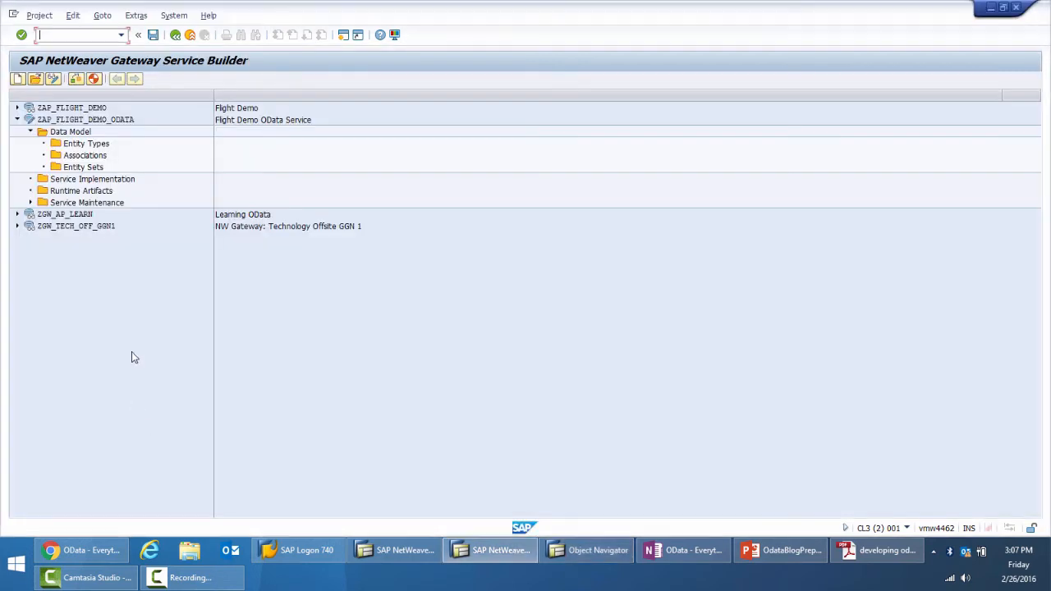
right_click(72, 137)
mouse_move(90, 189)
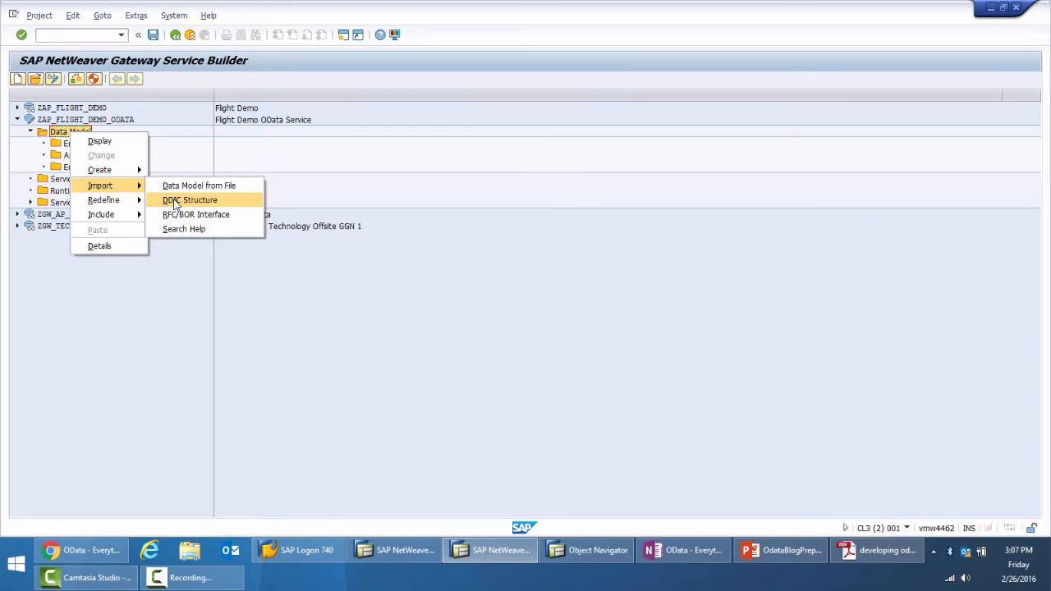
click(220, 215)
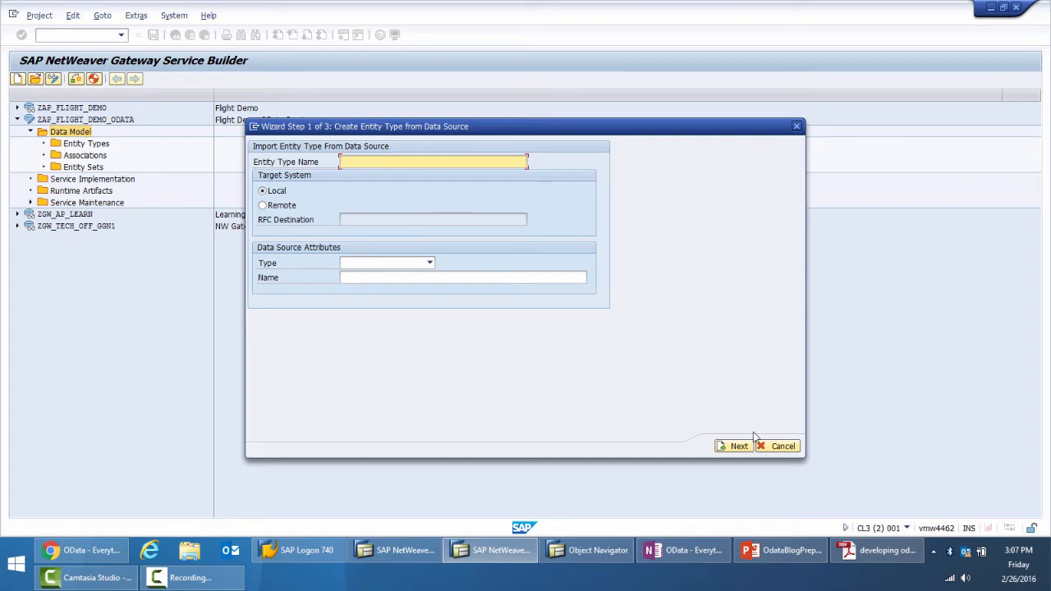
click(776, 447)
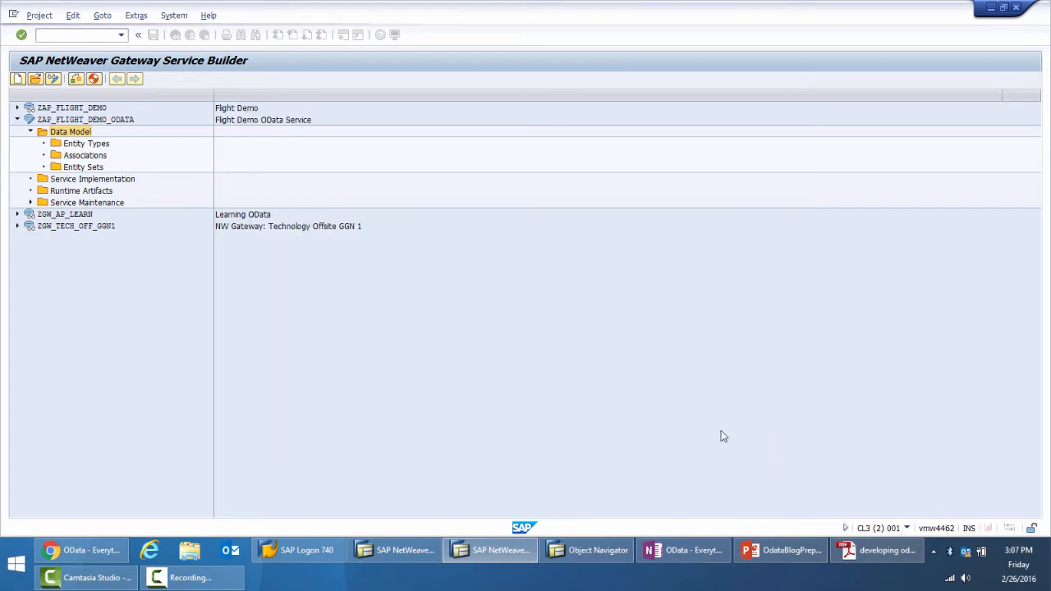
Start a DDIC structure import into the Data Model for an entity type named FlightCarrier, based on ABAP structure SCARR
right_click(65, 136)
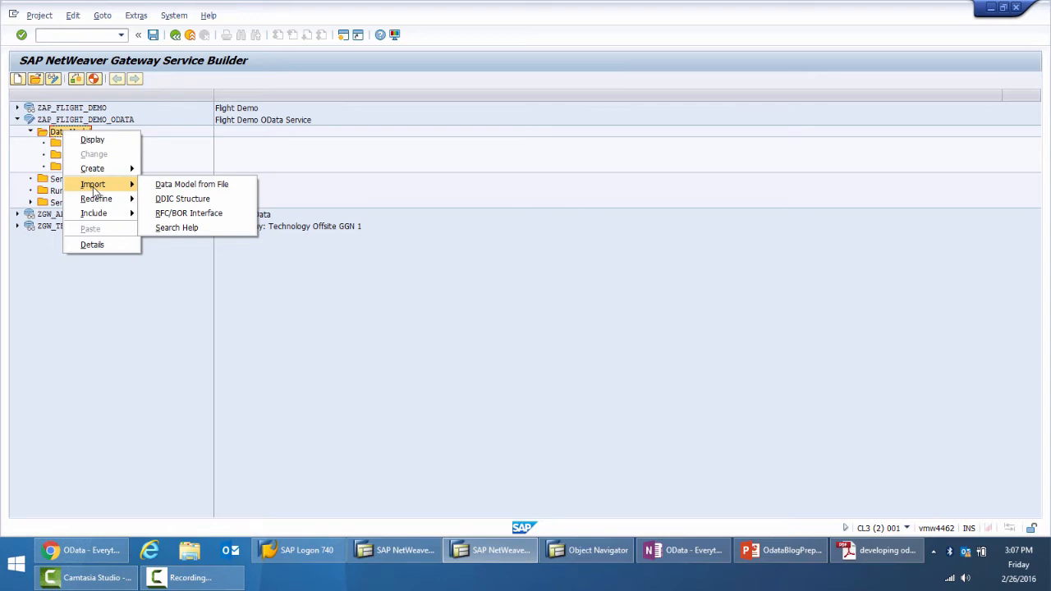
click(188, 200)
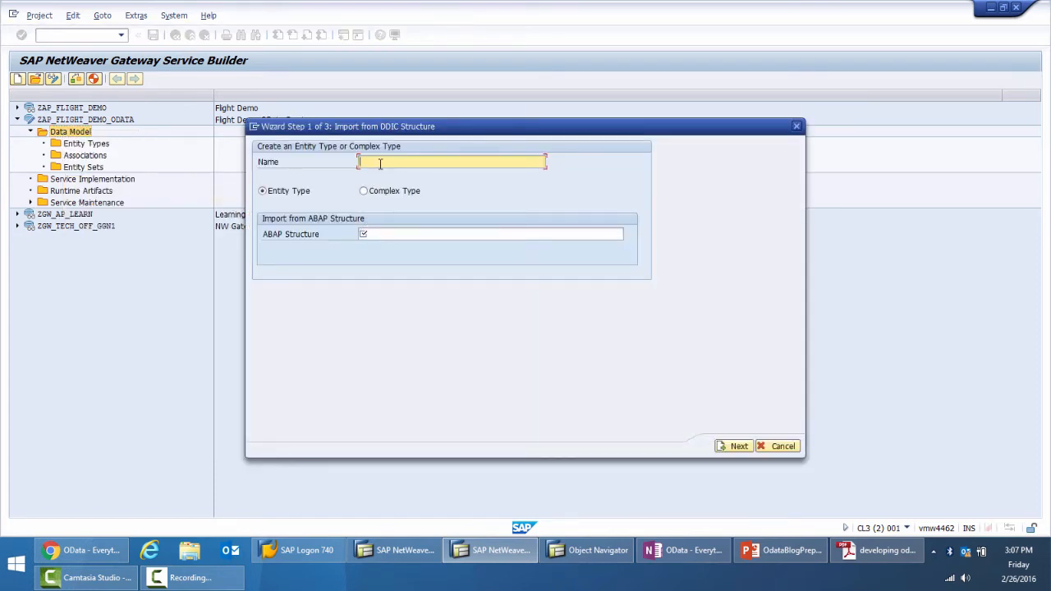
text(Flight)
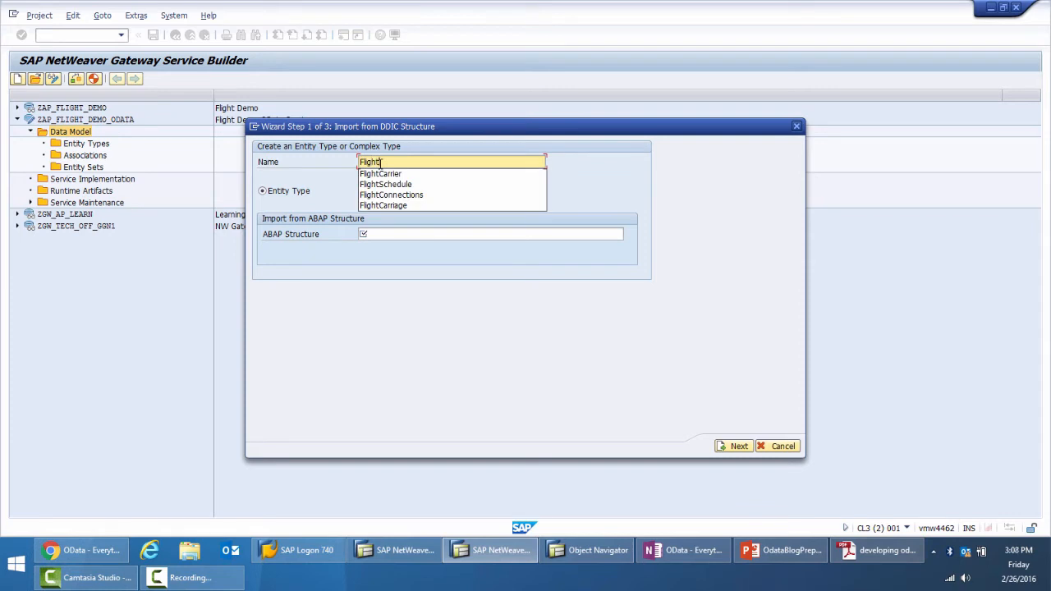
text(Carrier)
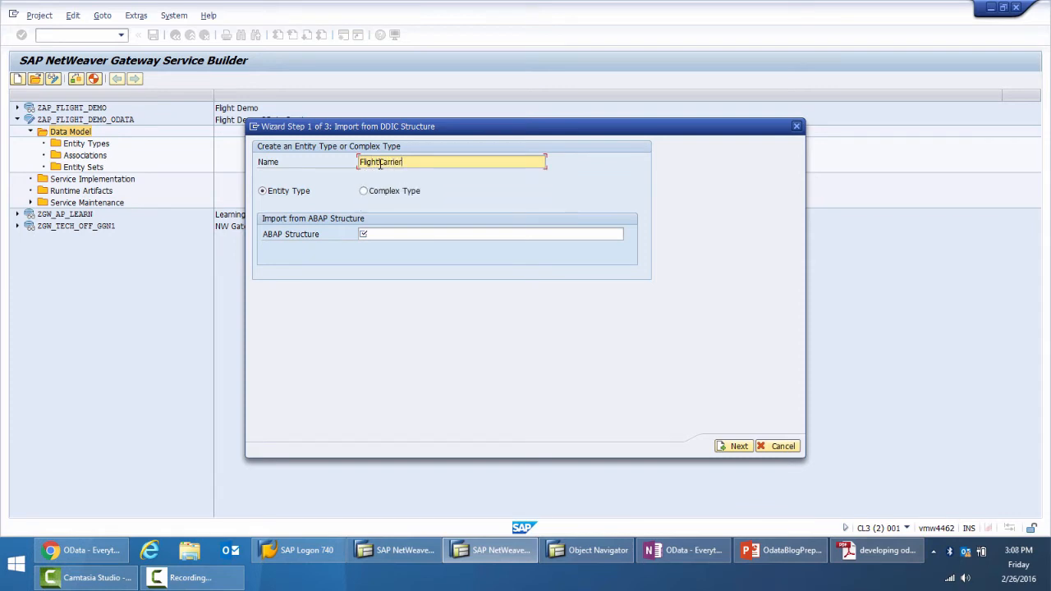
click(387, 236)
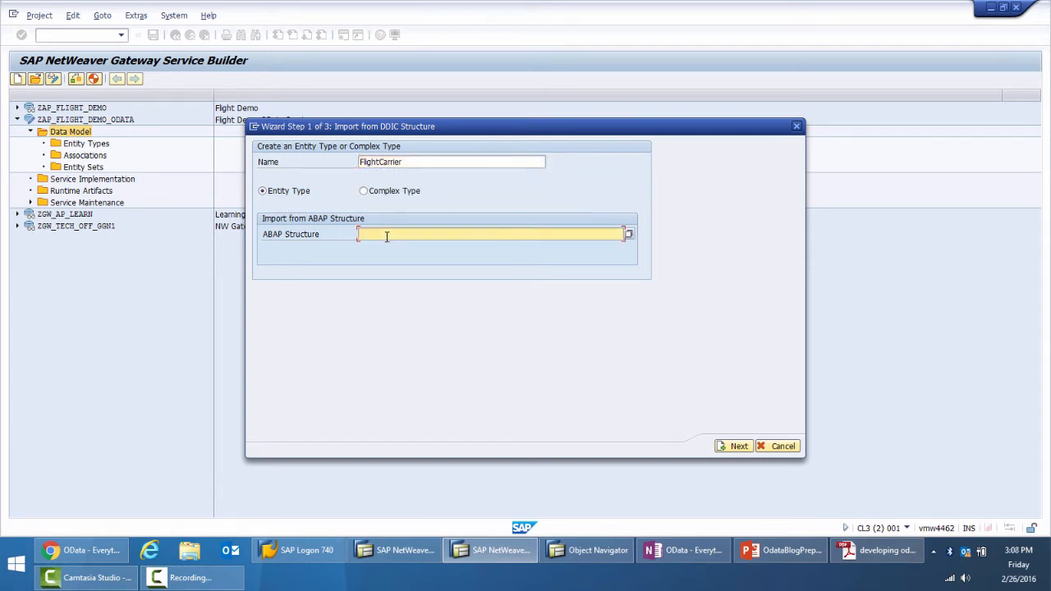
click(387, 236)
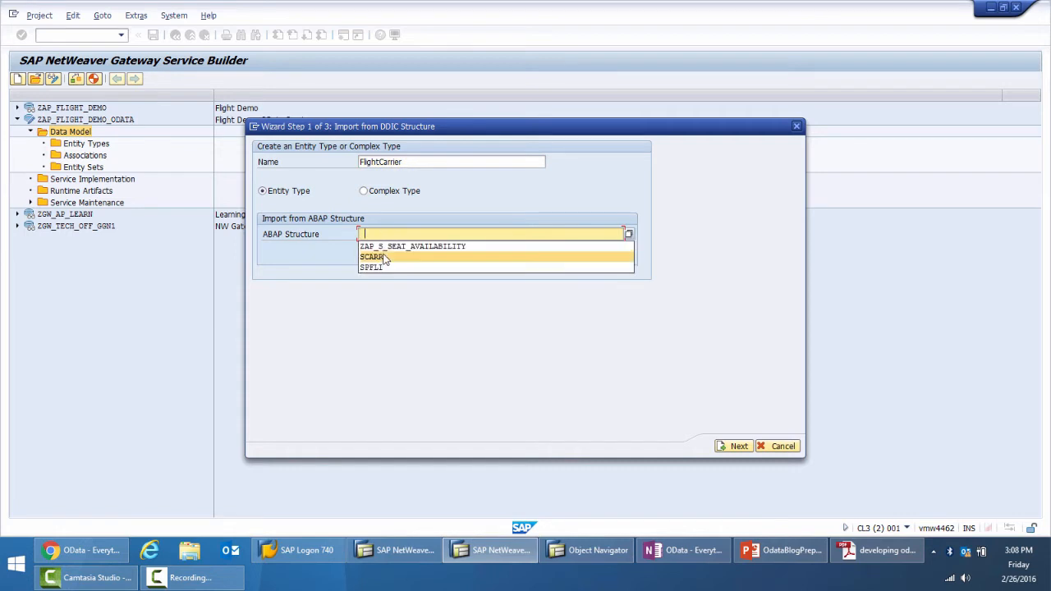
click(386, 256)
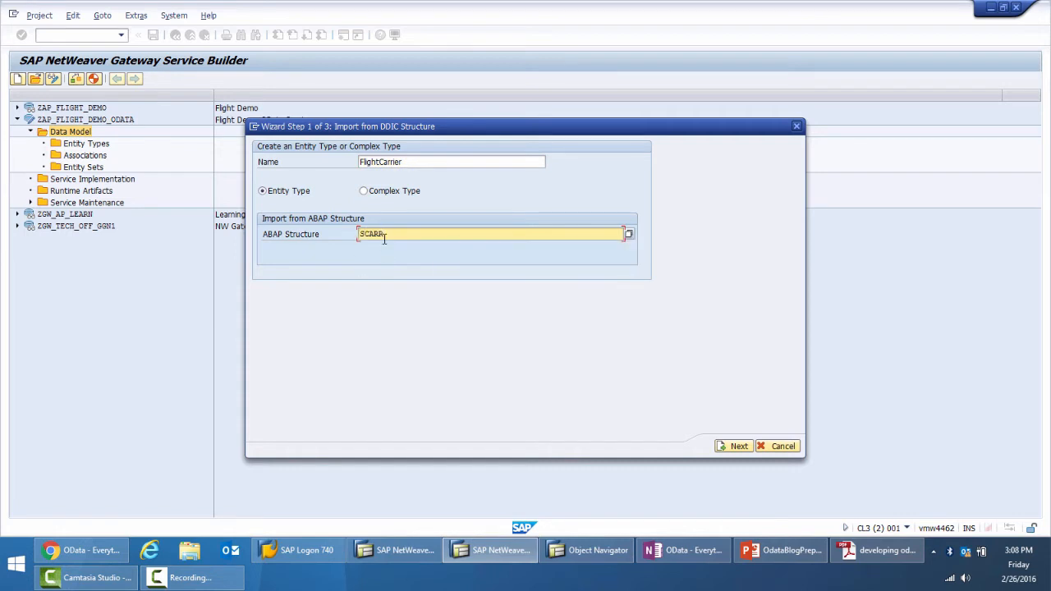
click(740, 446)
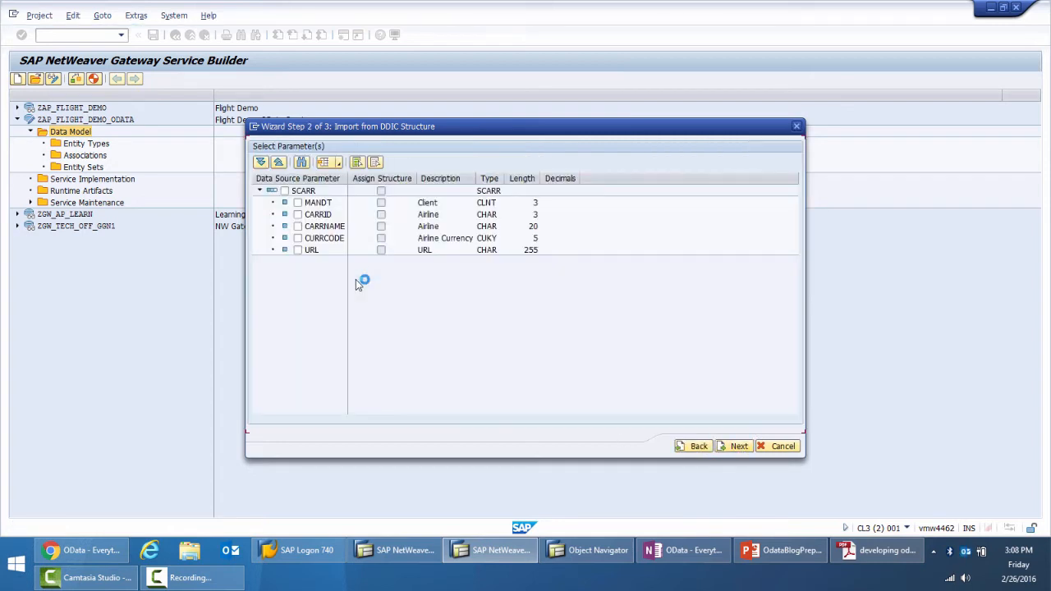
Include the SCARR fields CARRID, CARRNAME, CURRCODE and URL, and mark CARRID as the entity key
click(299, 216)
click(298, 226)
click(298, 238)
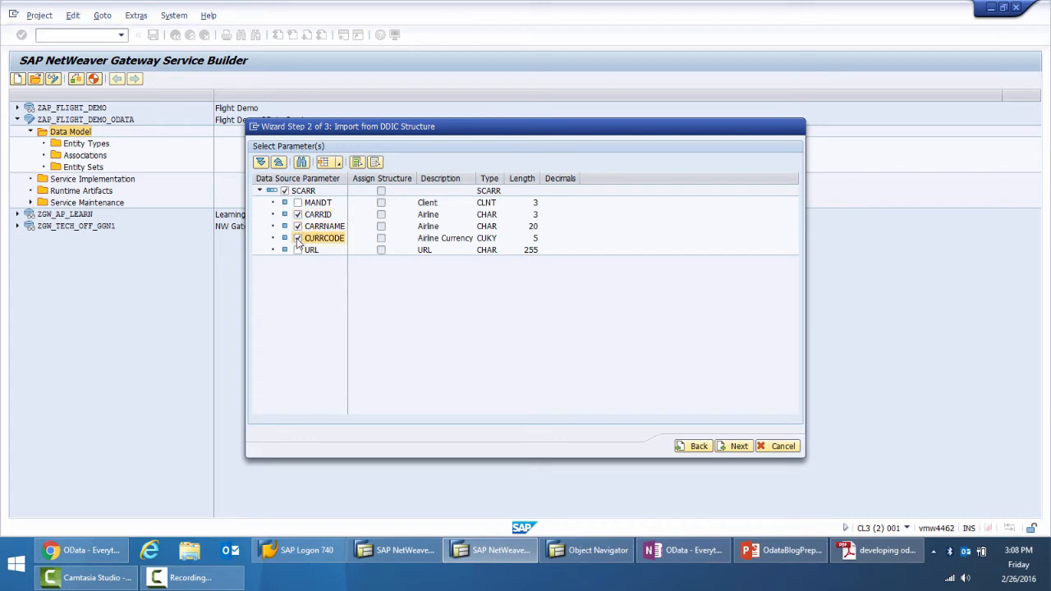
click(298, 250)
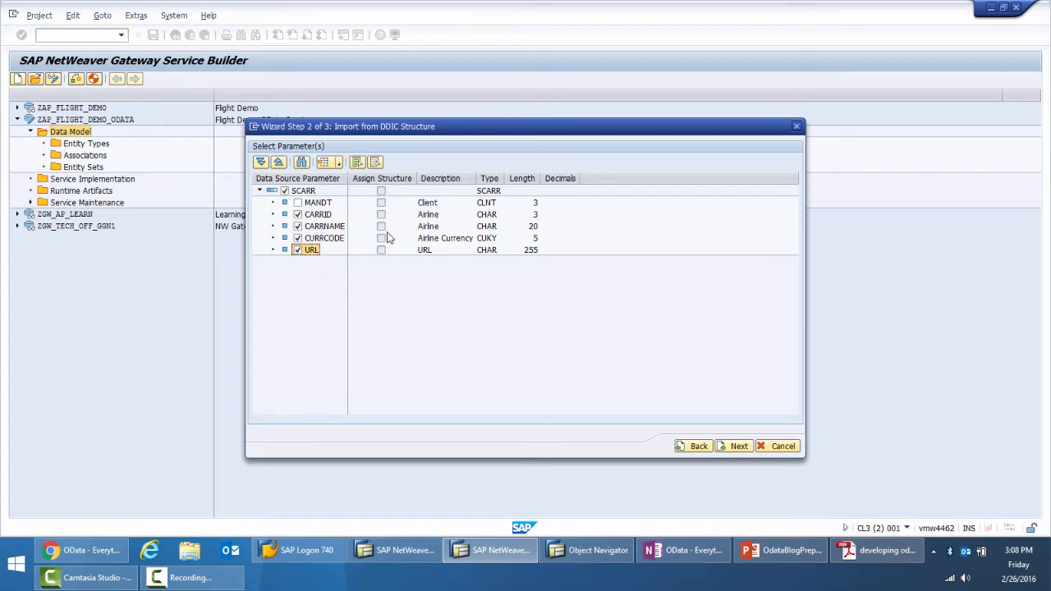
click(736, 447)
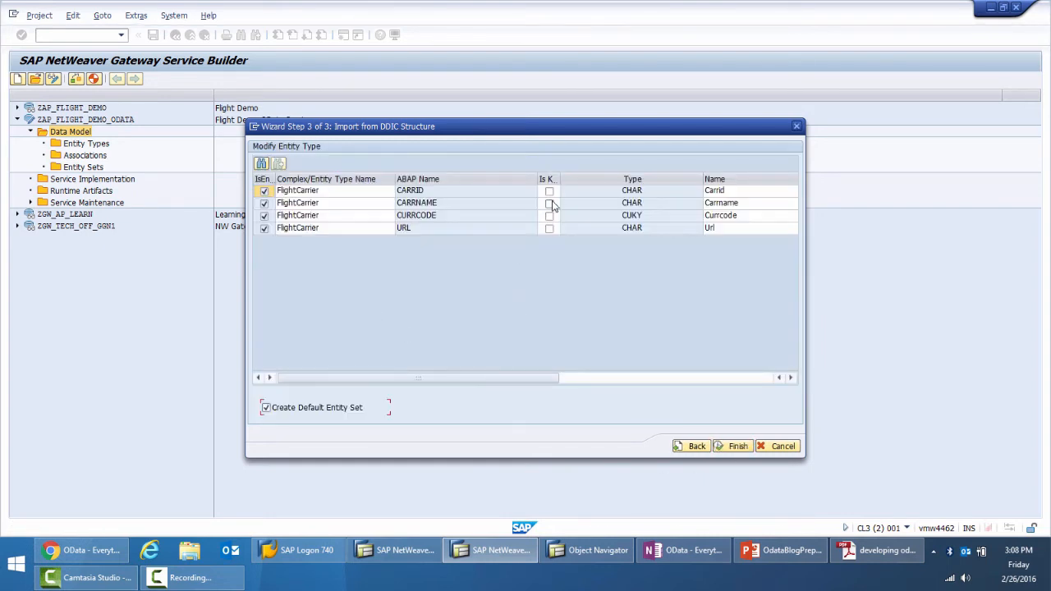
click(550, 190)
drag(561, 179, 585, 178)
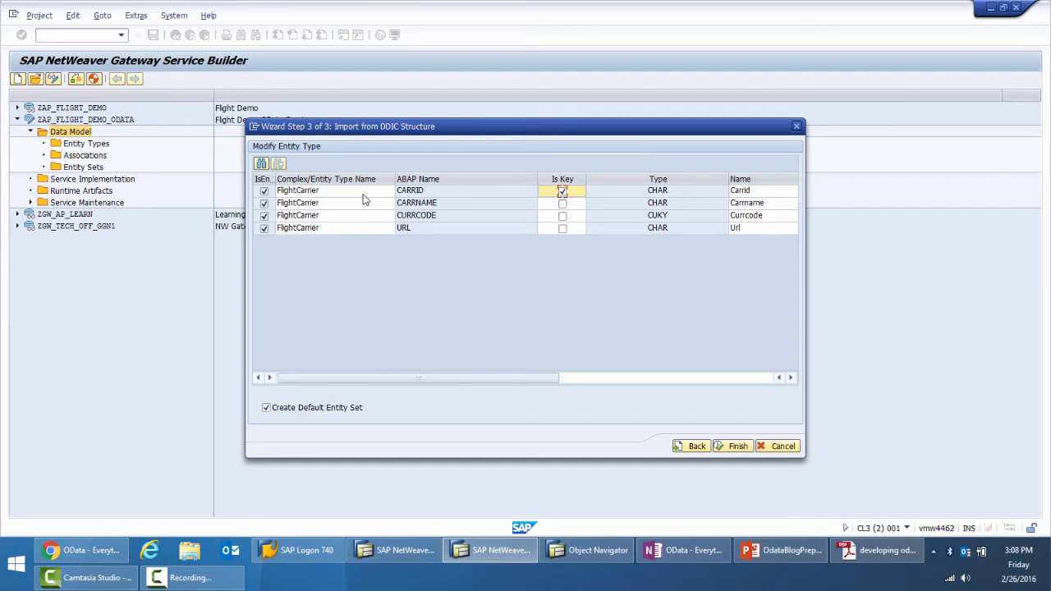
Open the ABAP Dictionary in a new session and display table SCARR to check its key fields, including CARRID
key(alt+Tab)
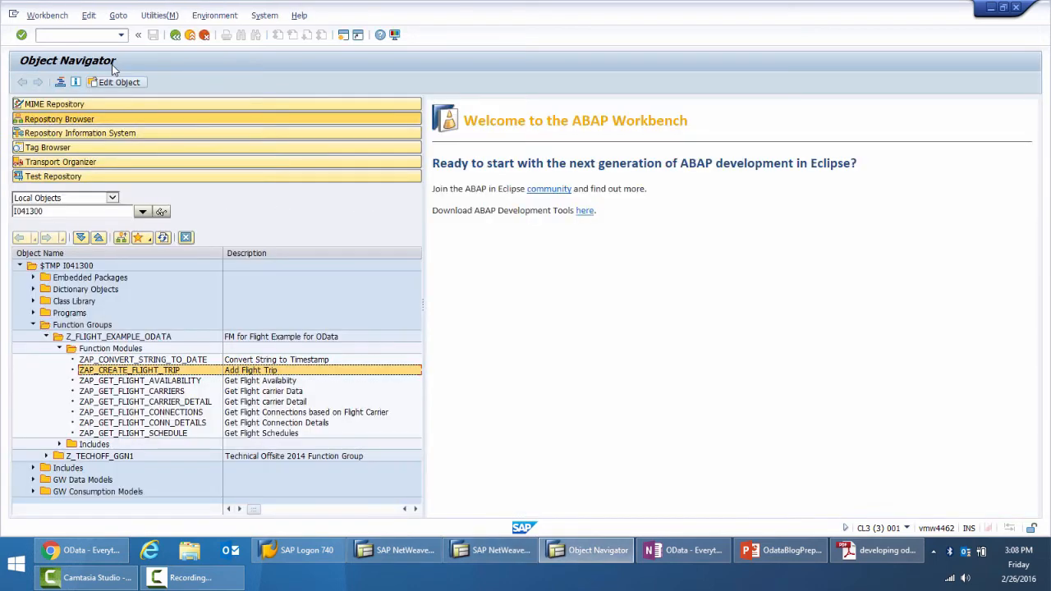
click(93, 39)
text(/ose11)
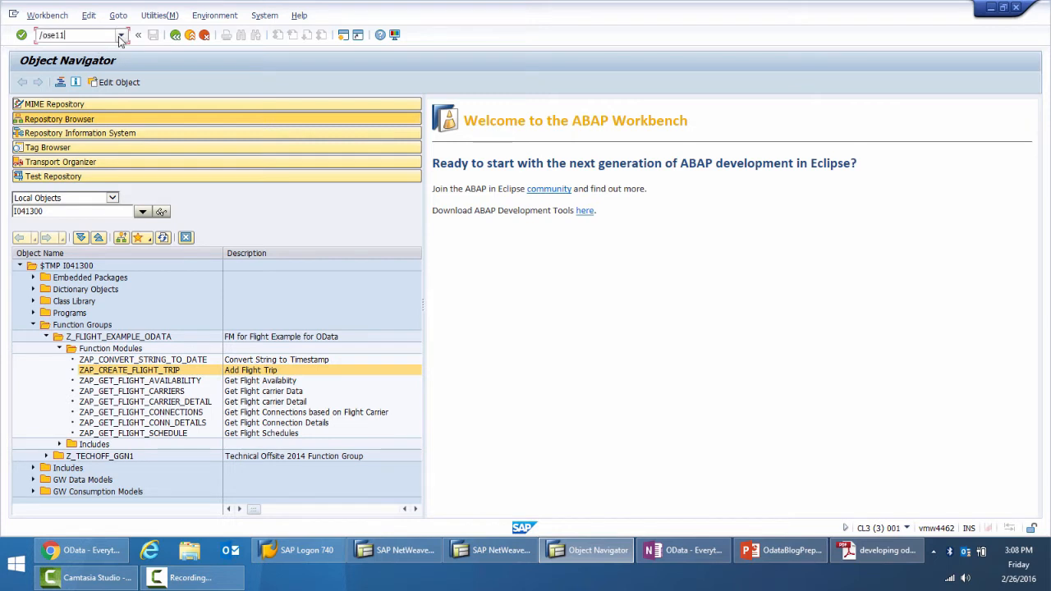
key(Return)
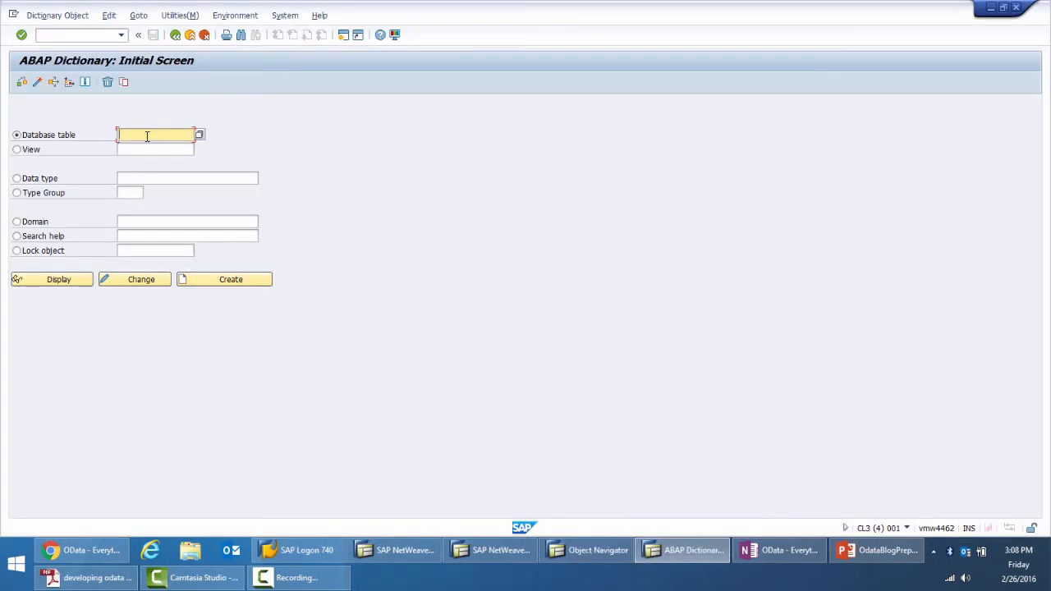
text(scarr)
click(64, 285)
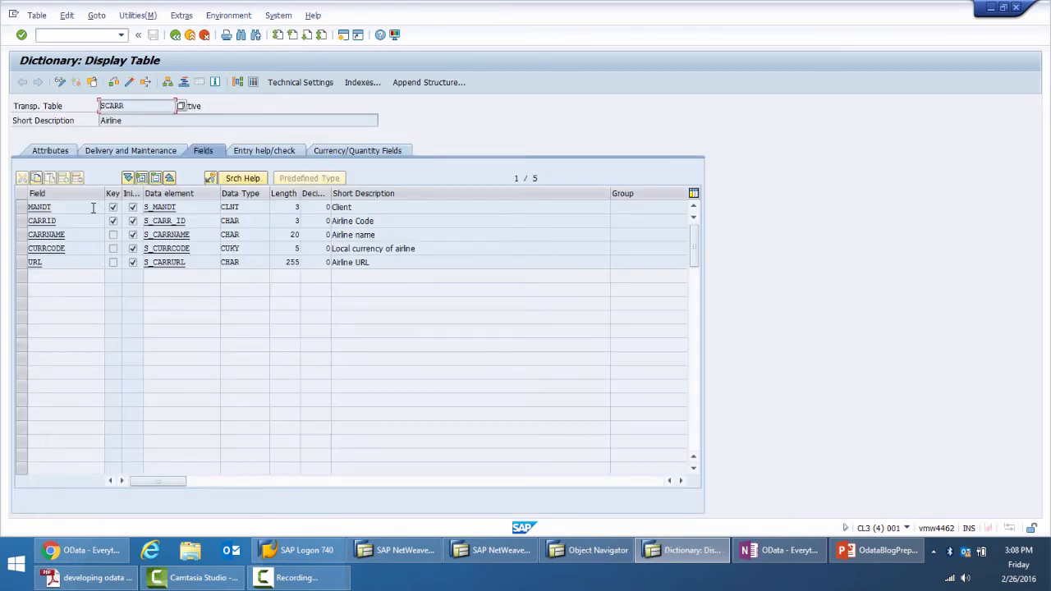
drag(103, 194, 71, 195)
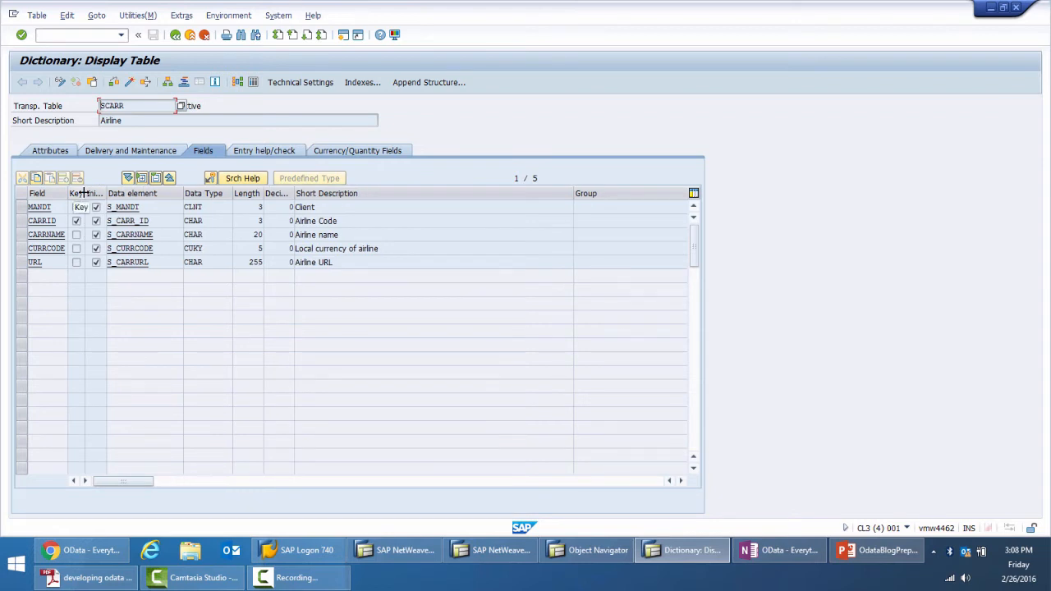
click(23, 222)
Return to Gateway Service Builder and finish the FlightCarrier import with a default entity set
key(alt+Tab)
key(alt+Tab)
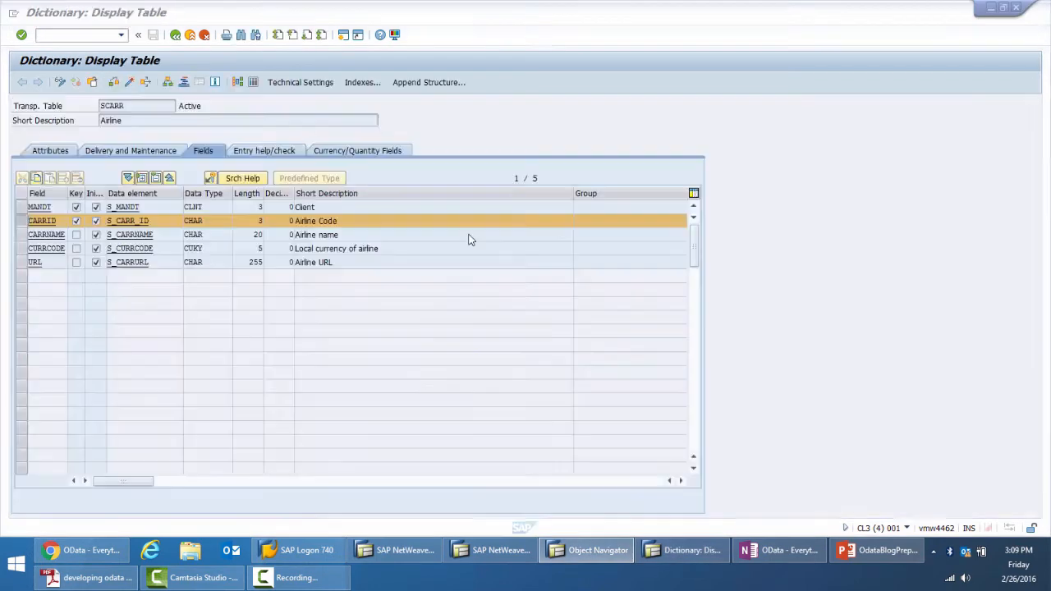
key(alt+Tab)
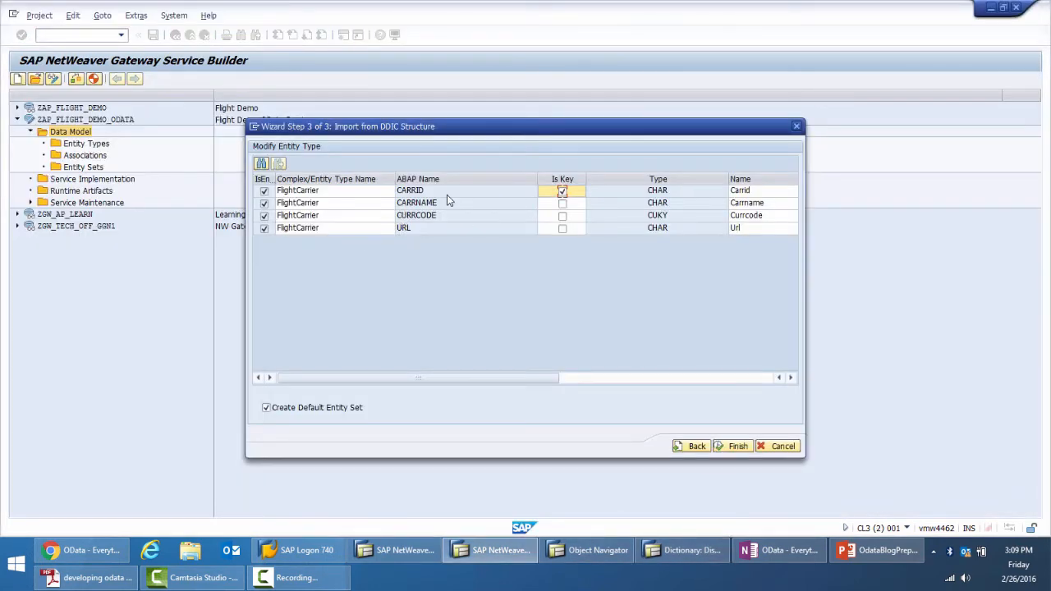
click(724, 448)
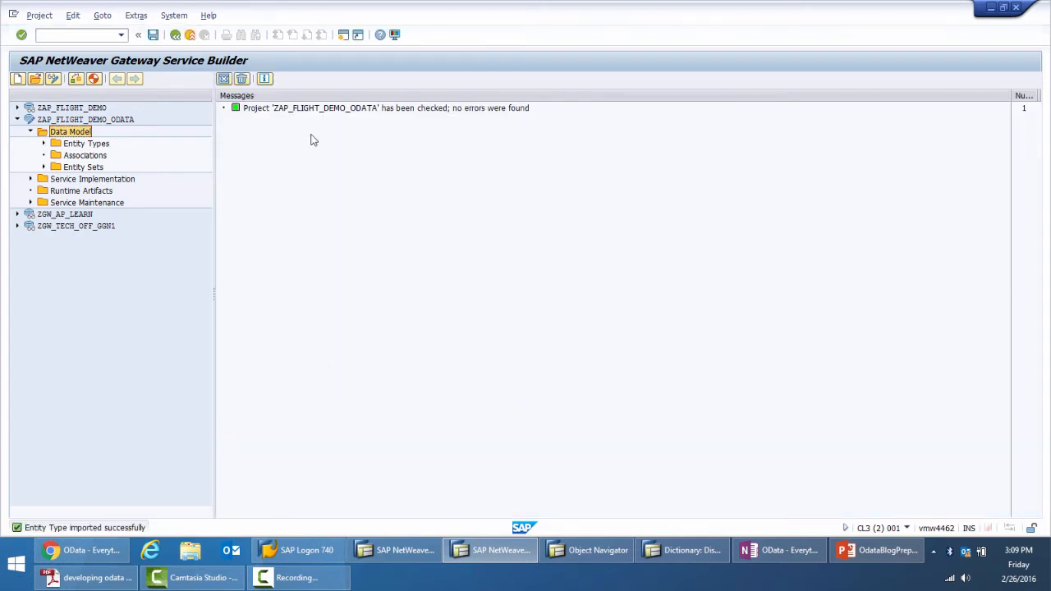
Display the FlightCarrier entity type's properties and examine the Edm core type and ABAP type details of Carrid
double_click(74, 143)
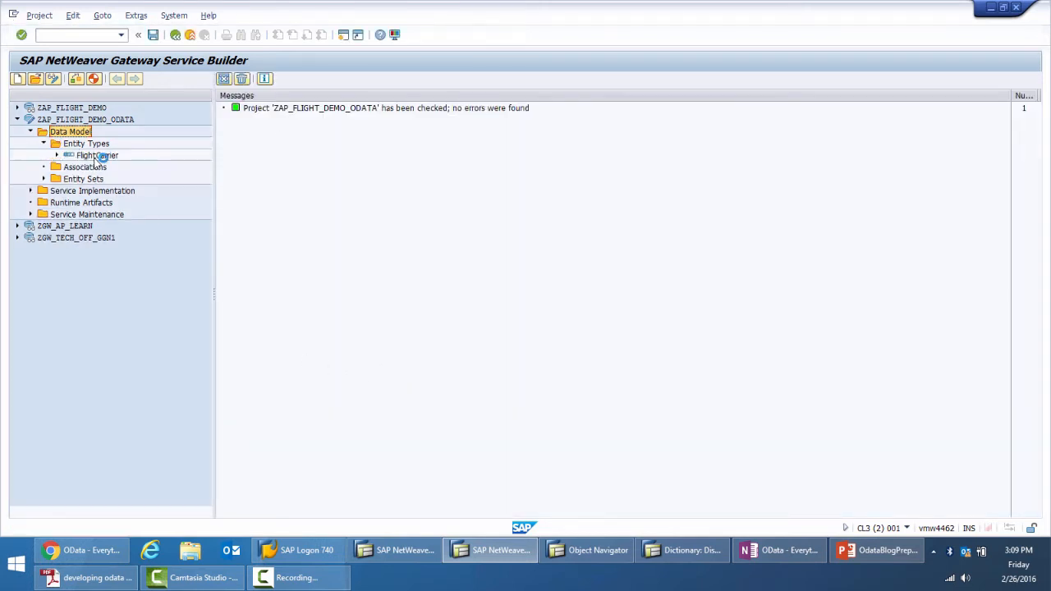
double_click(96, 156)
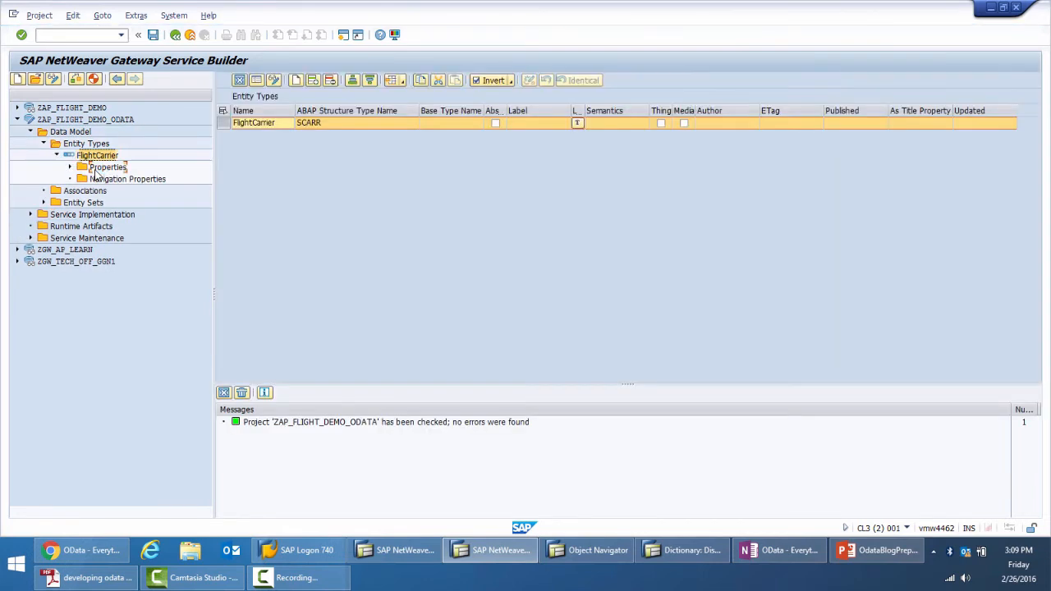
double_click(97, 168)
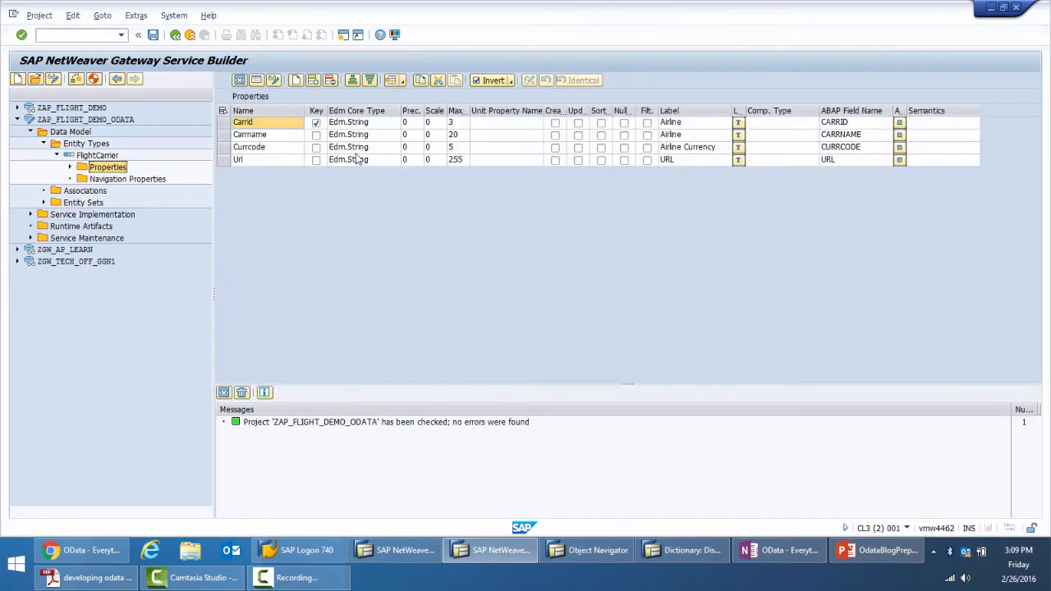
click(375, 125)
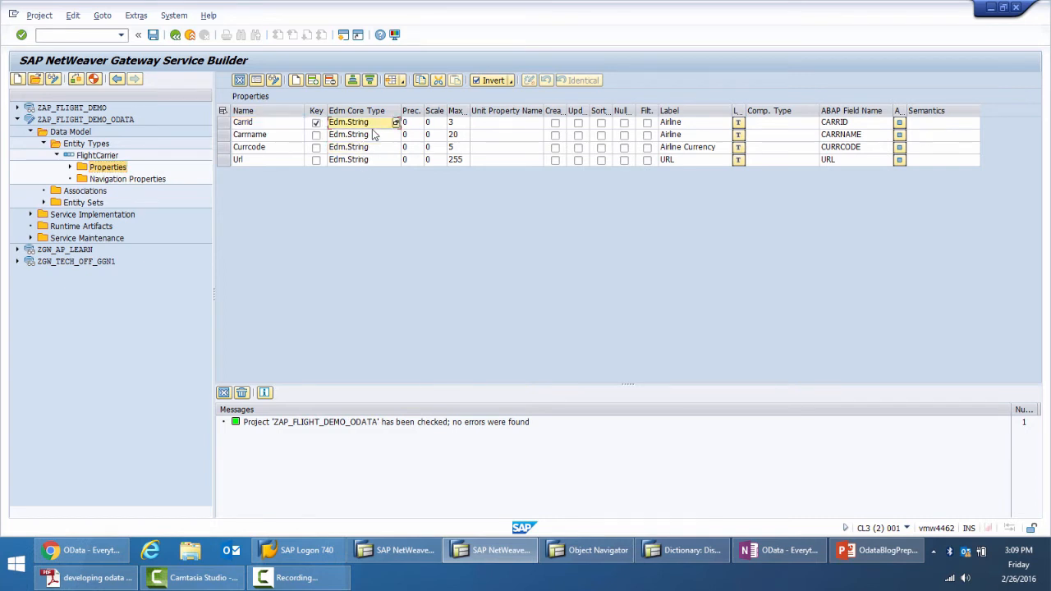
click(898, 124)
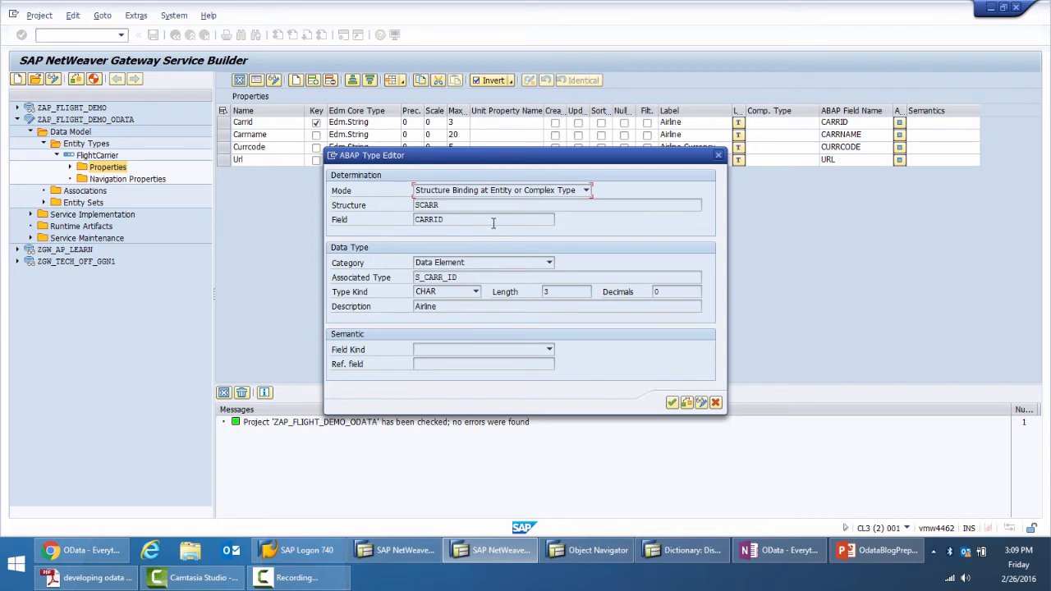
click(671, 403)
click(358, 123)
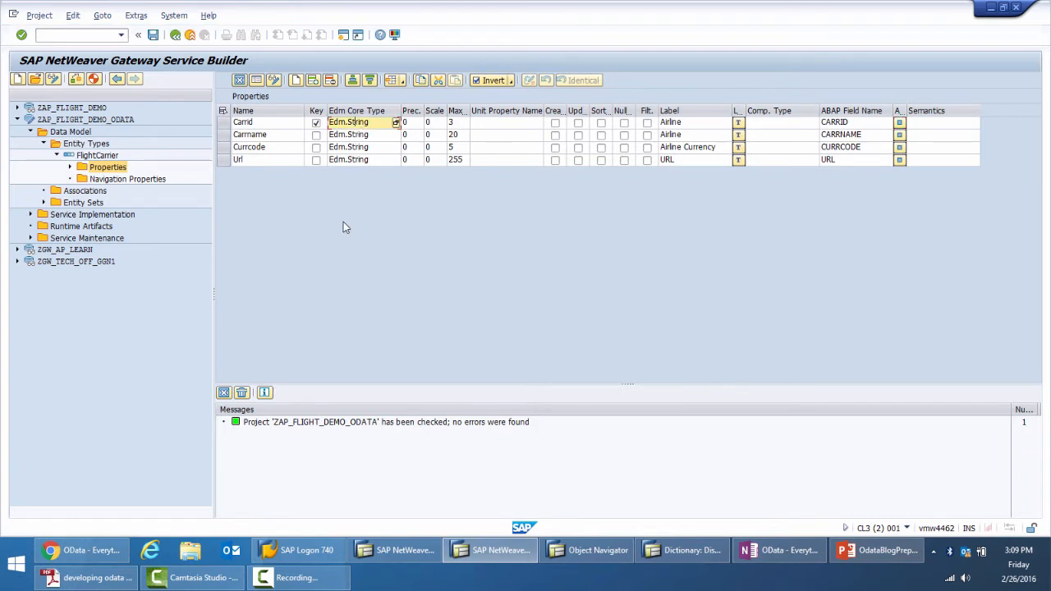
Start an RFC/BOR interface import into the ZAP_FLIGHT_DEMO_ODATA data model for an entity type named FlightSchedule
click(57, 155)
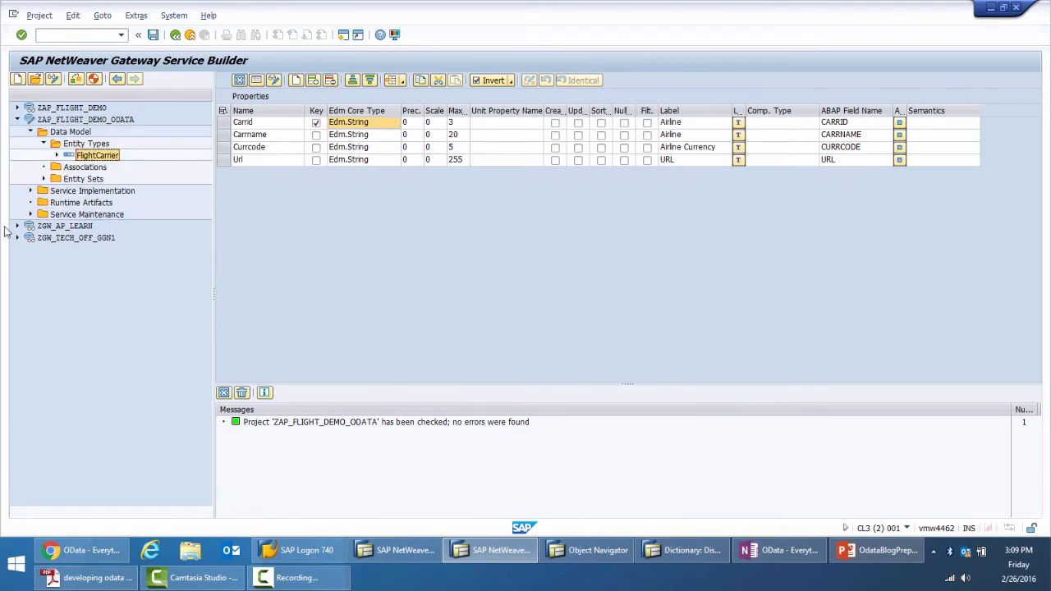
click(70, 133)
right_click(70, 137)
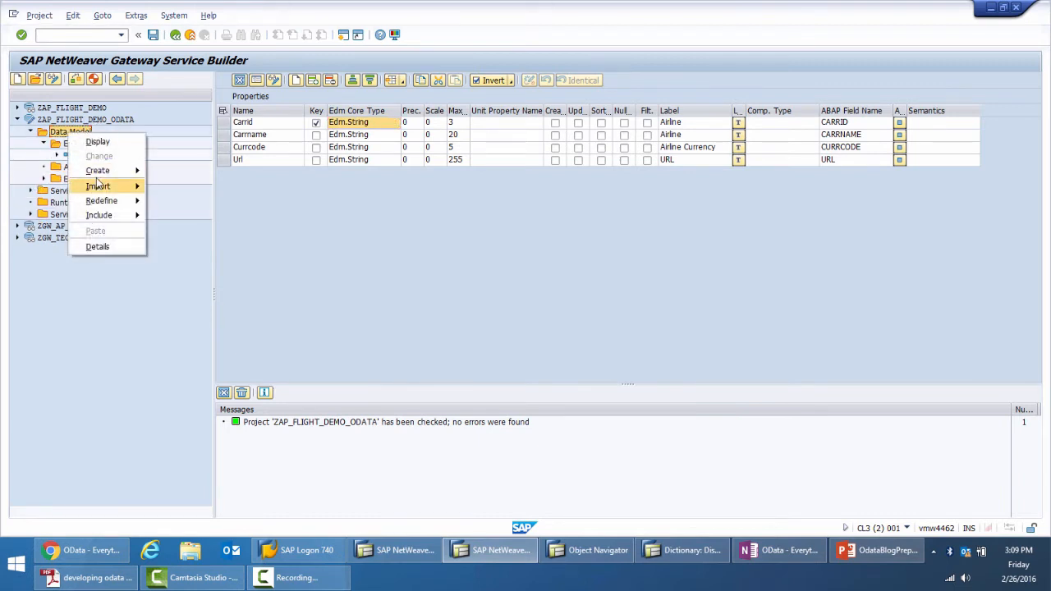
mouse_move(103, 185)
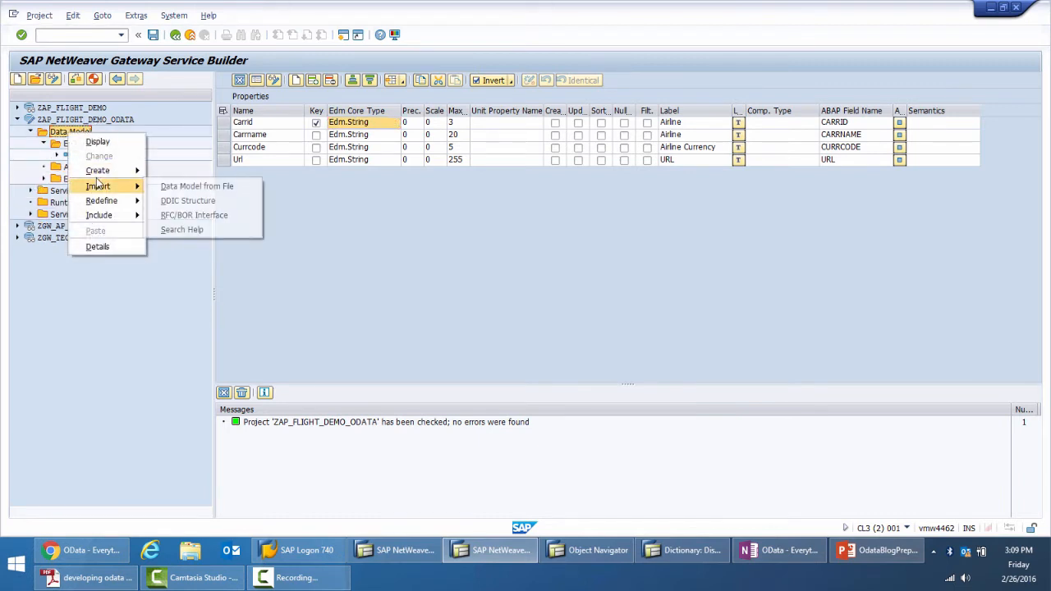
click(212, 216)
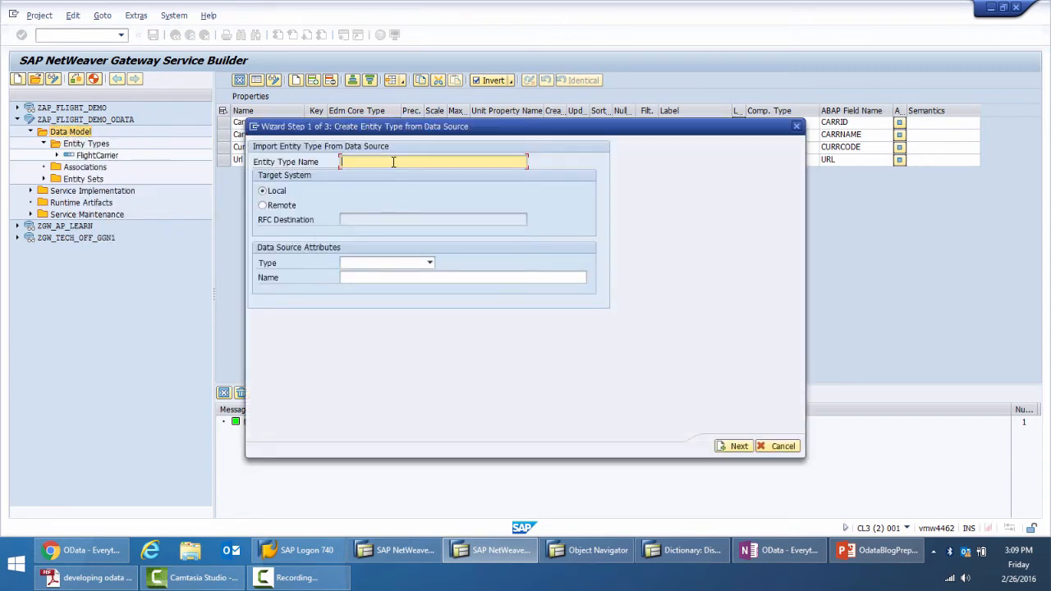
text(Fl)
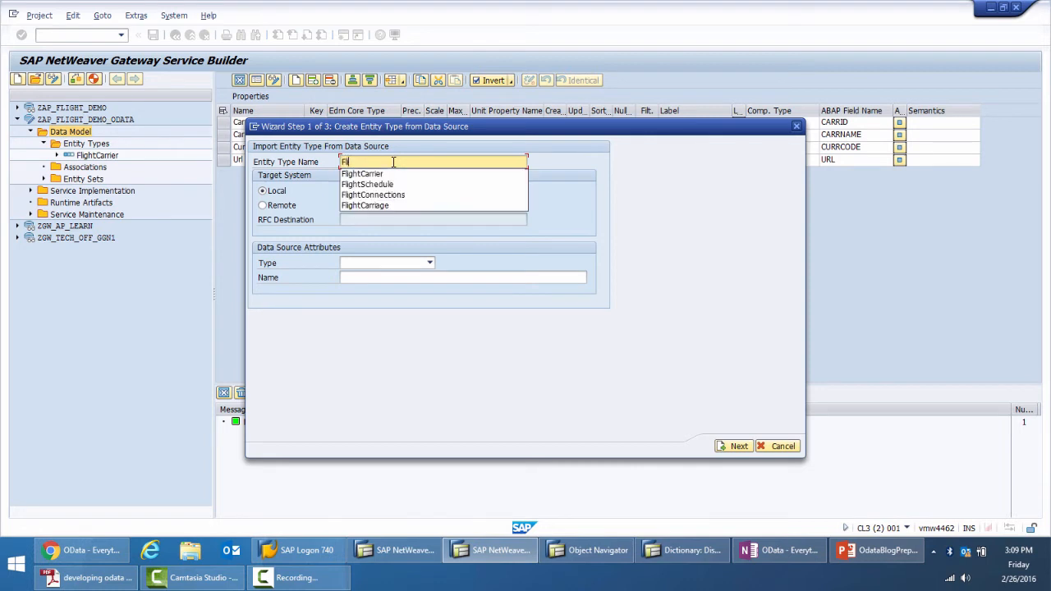
text(ightSche)
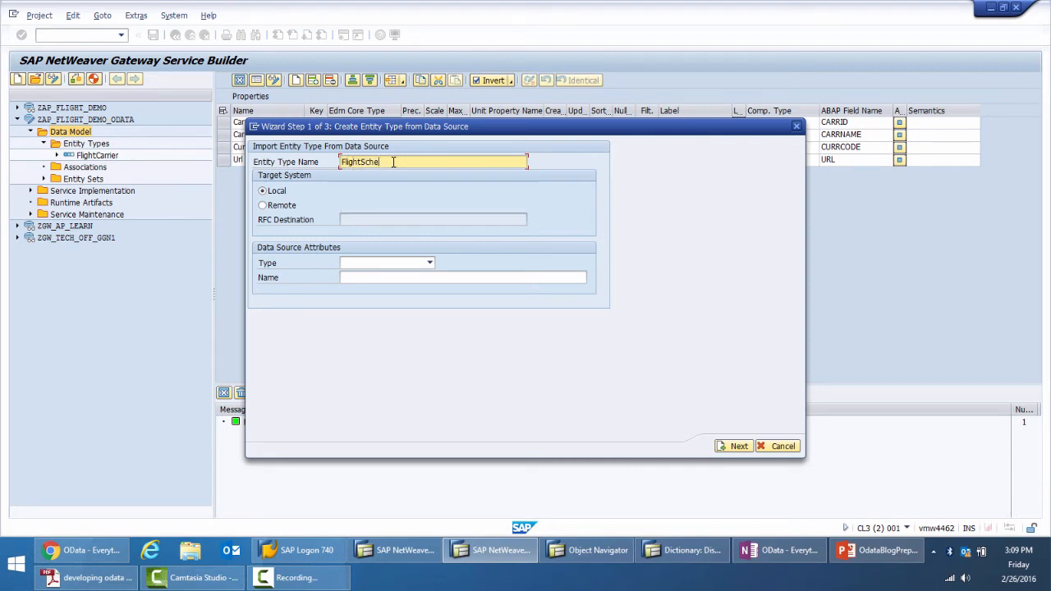
text(dule)
Set the data source type for the FlightSchedule import to Remote Function Call
click(355, 264)
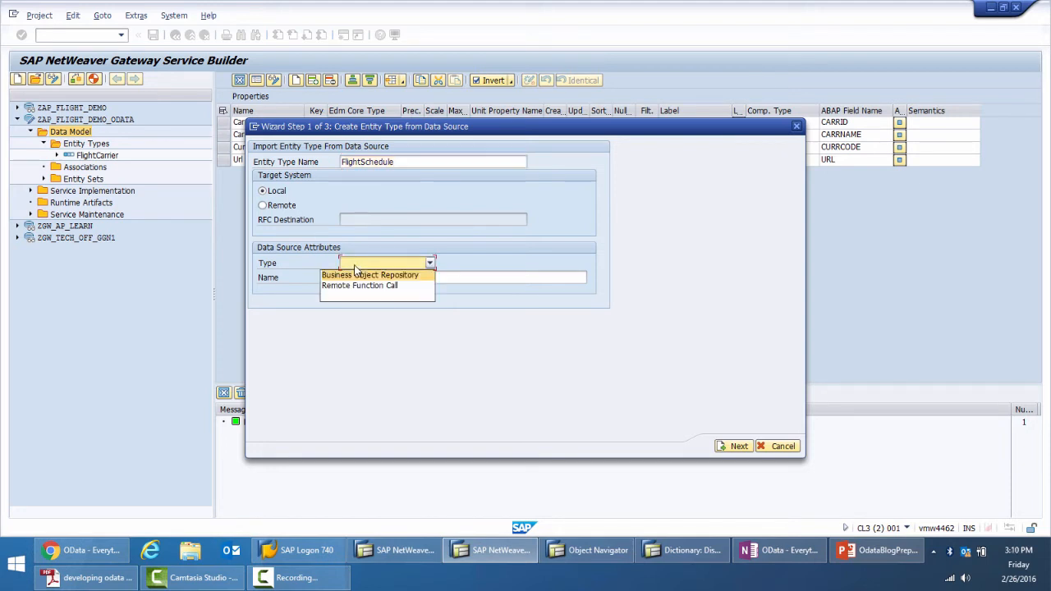
click(359, 285)
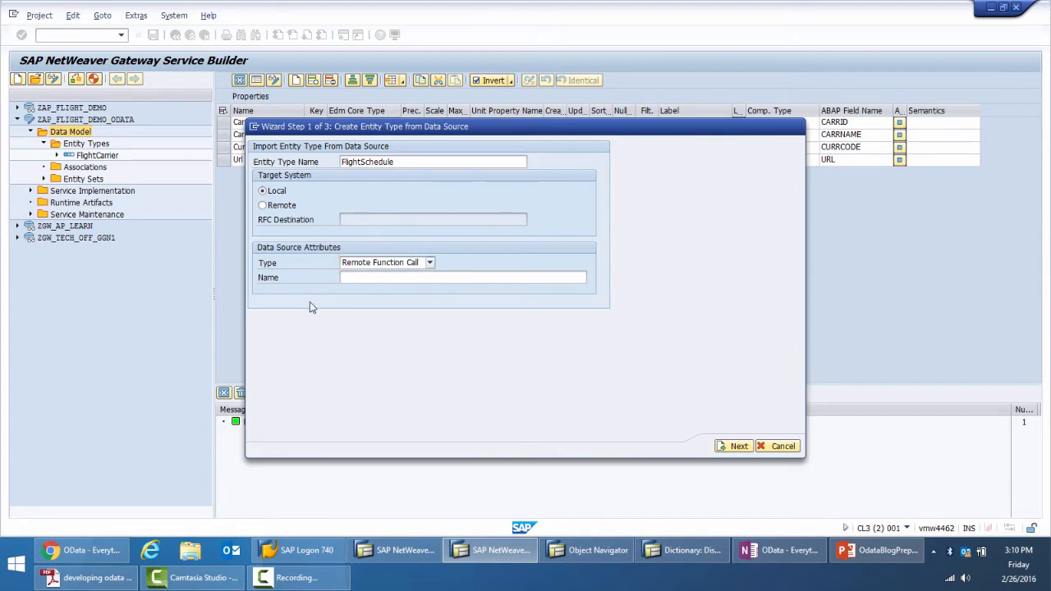
click(394, 280)
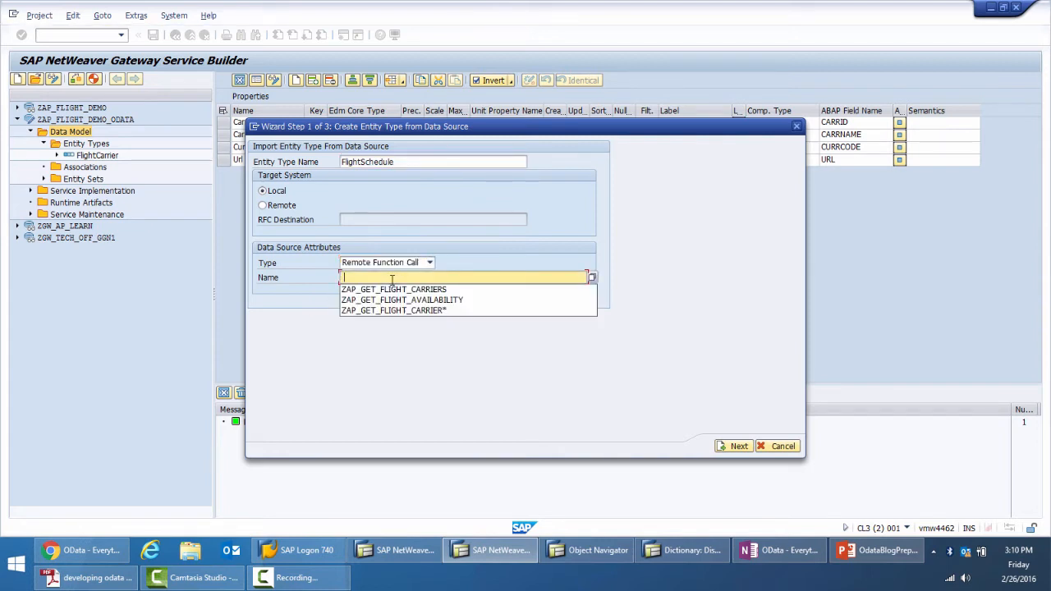
click(420, 278)
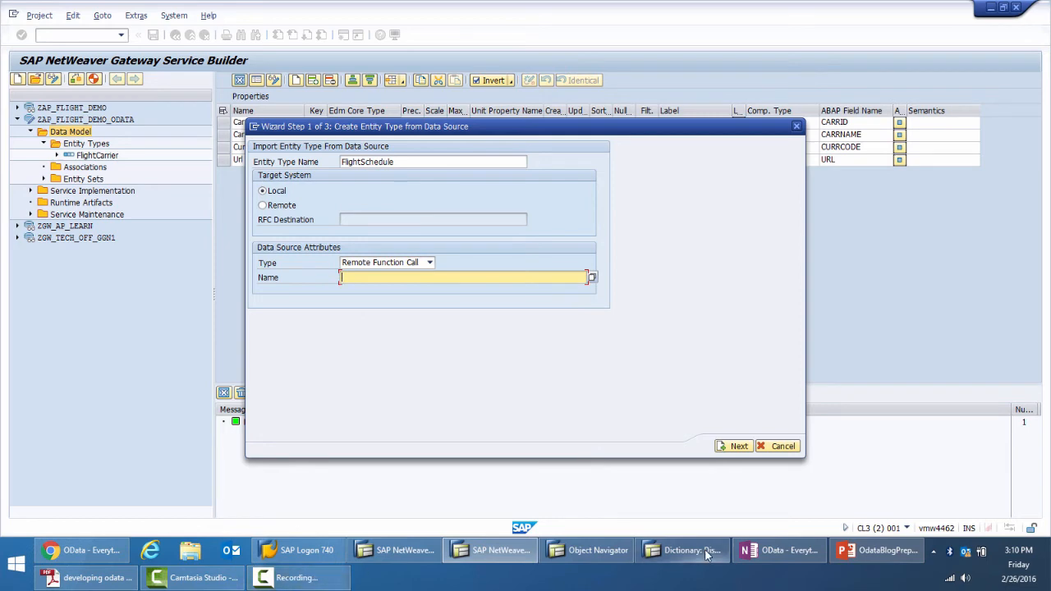
Switch to the Object Navigator session, display function module ZAP_GET_FLIGHT_CONNECTIONS and copy its name
click(609, 554)
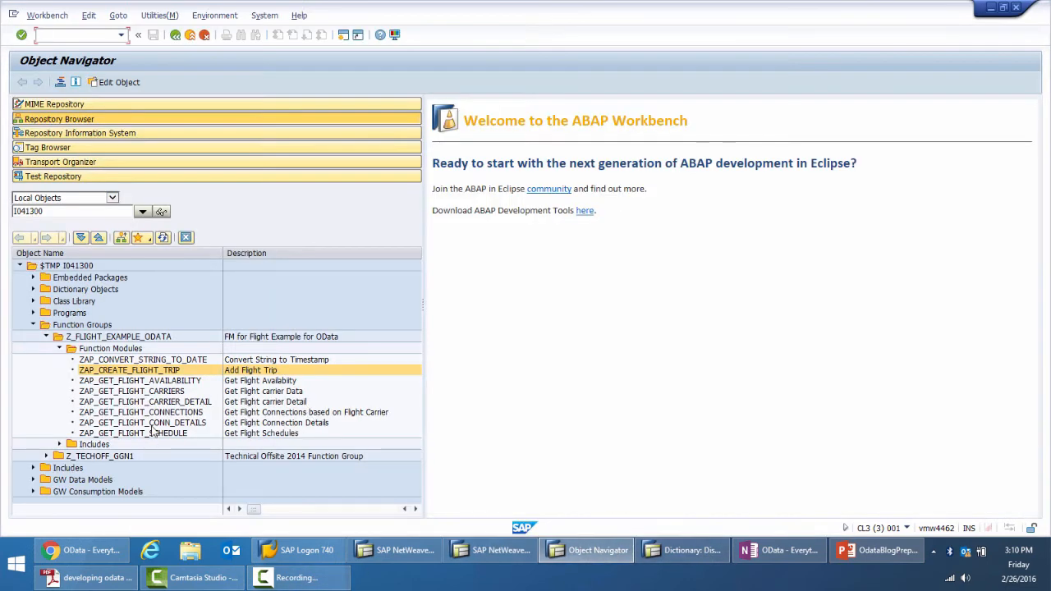
click(156, 413)
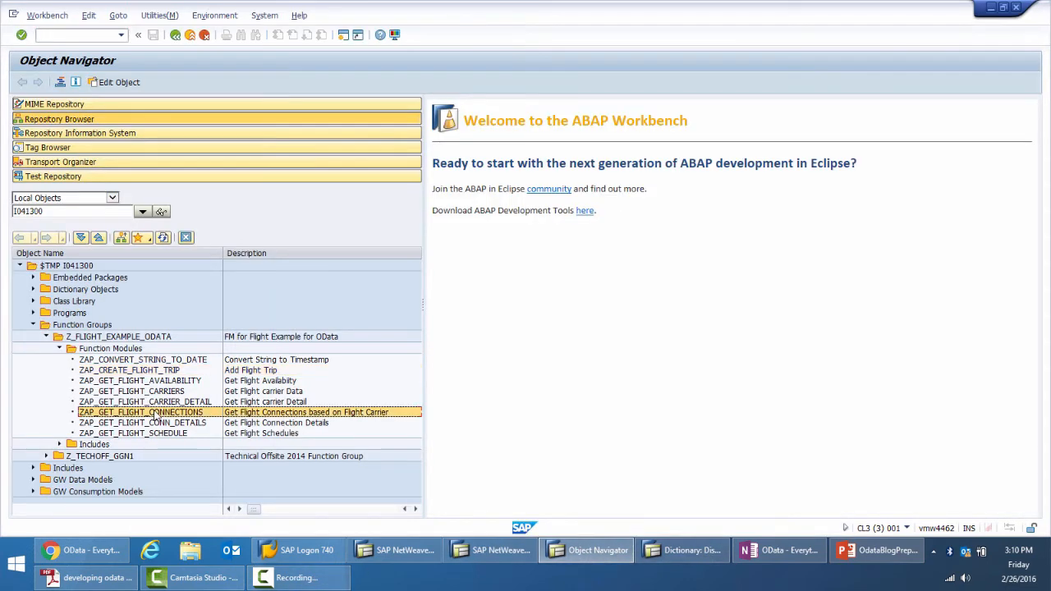
double_click(156, 414)
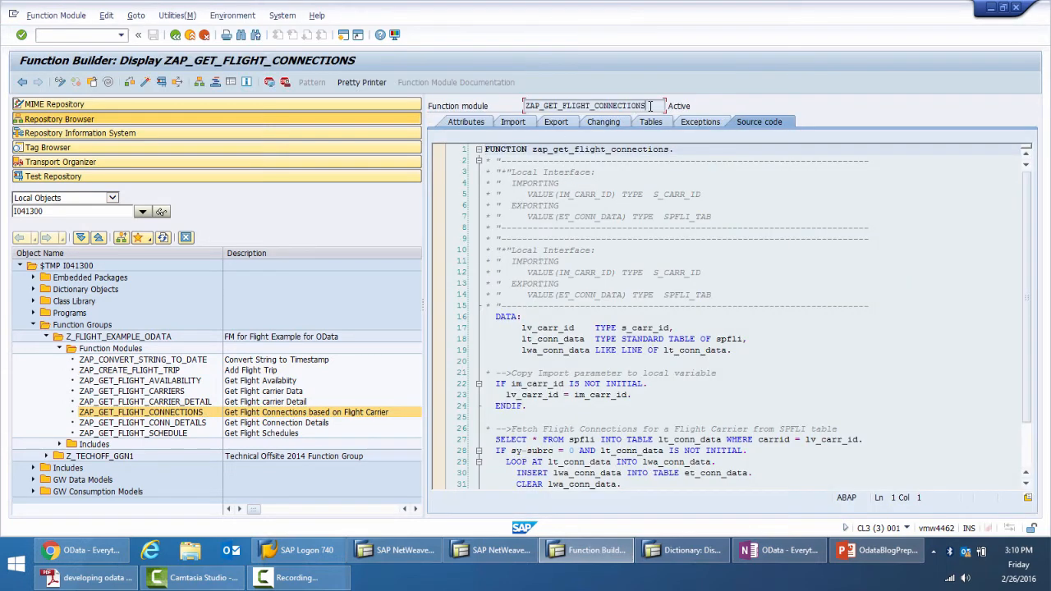
drag(651, 106, 524, 106)
key(ctrl+c)
Examine the import and export parameters of function module ZAP_GET_FLIGHT_CONNECTIONS
click(513, 123)
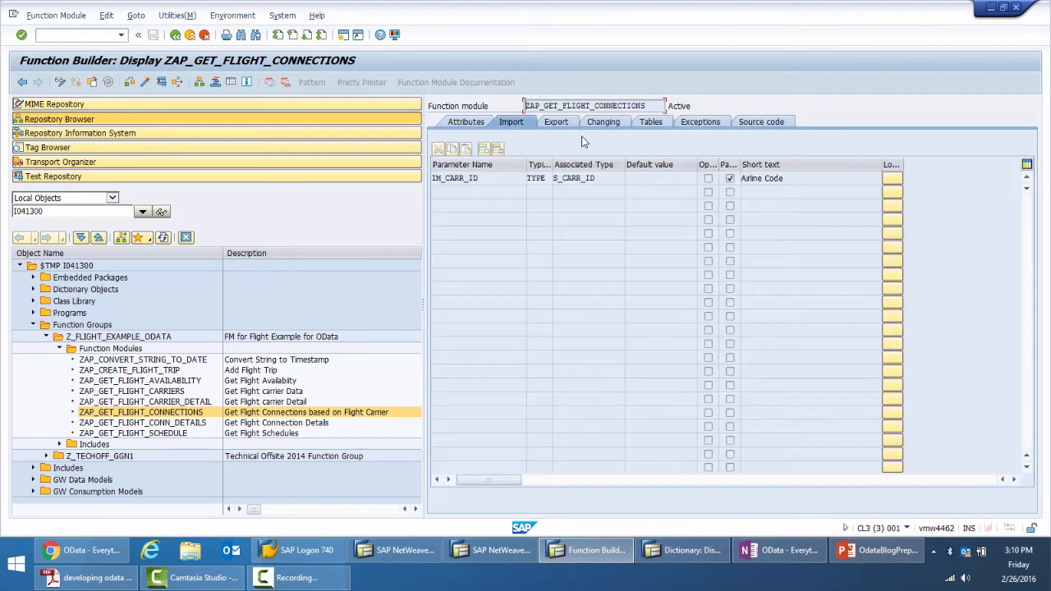
click(651, 123)
click(548, 126)
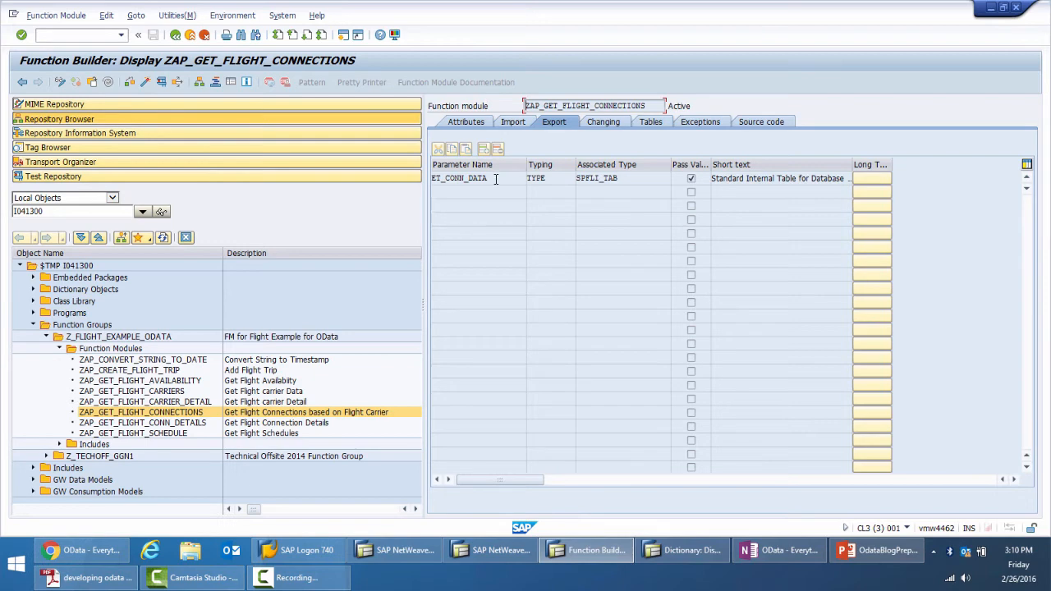
click(514, 123)
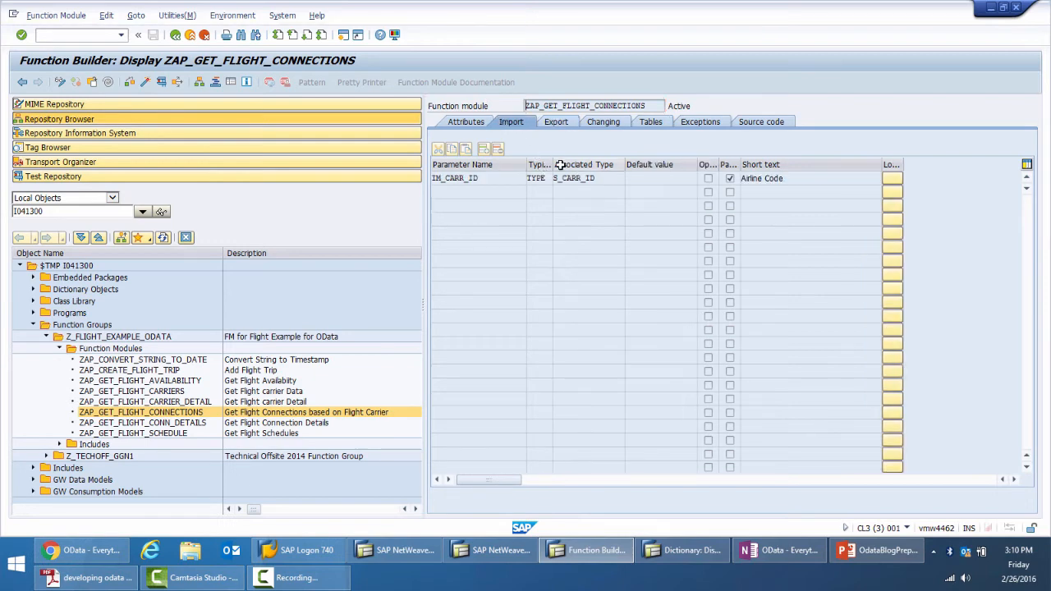
Return to Gateway Service Builder, enter ZAP_GET_FLIGHT_CONNECTIONS as the data source name and proceed to parameter selection
key(alt+Tab)
key(ctrl+v)
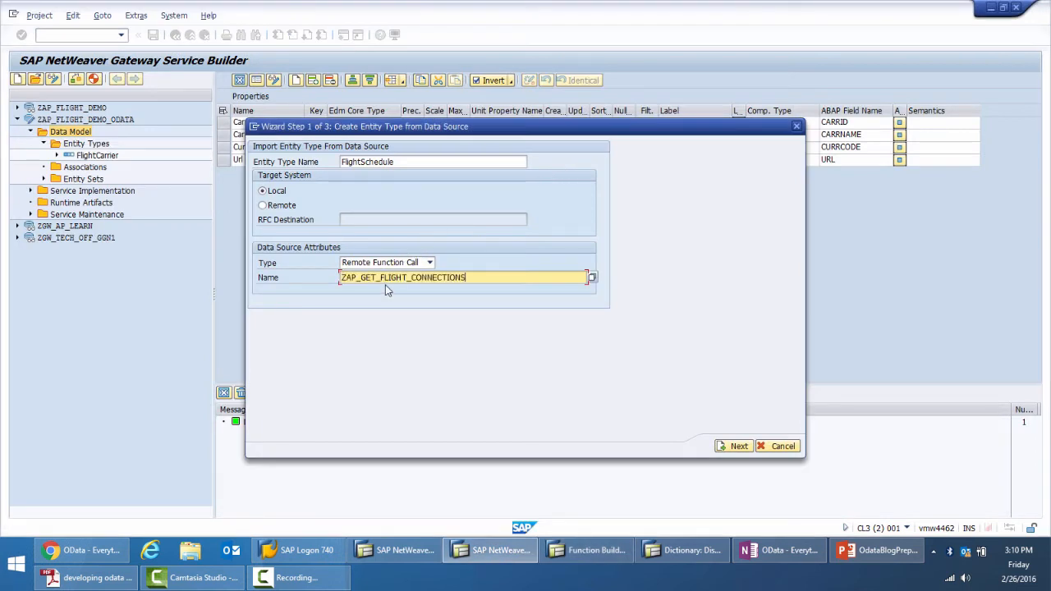
click(737, 448)
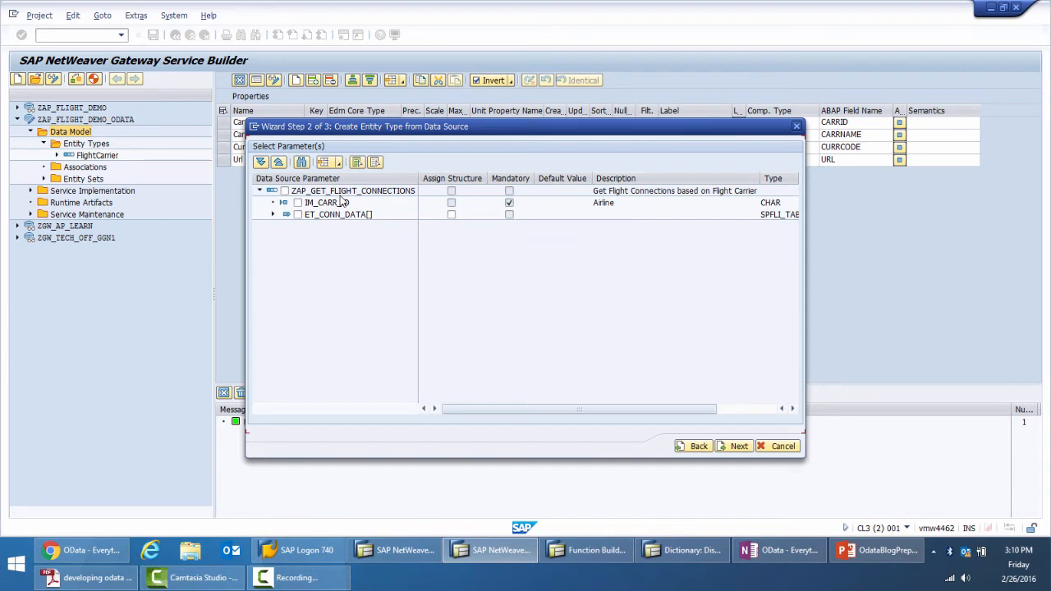
From the ET_CONN_DATA table parameter, include the fields CARRID, CONNID, COUNTRYFR, CITYFROM, COUNTRYTO and CITYTO
click(273, 216)
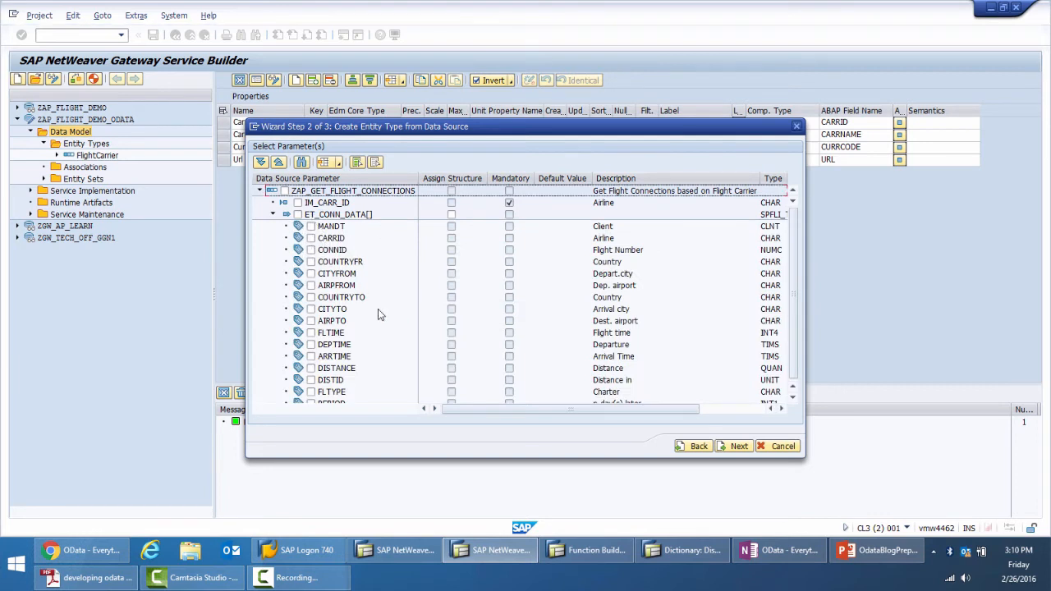
scroll(334, 280, down, 1)
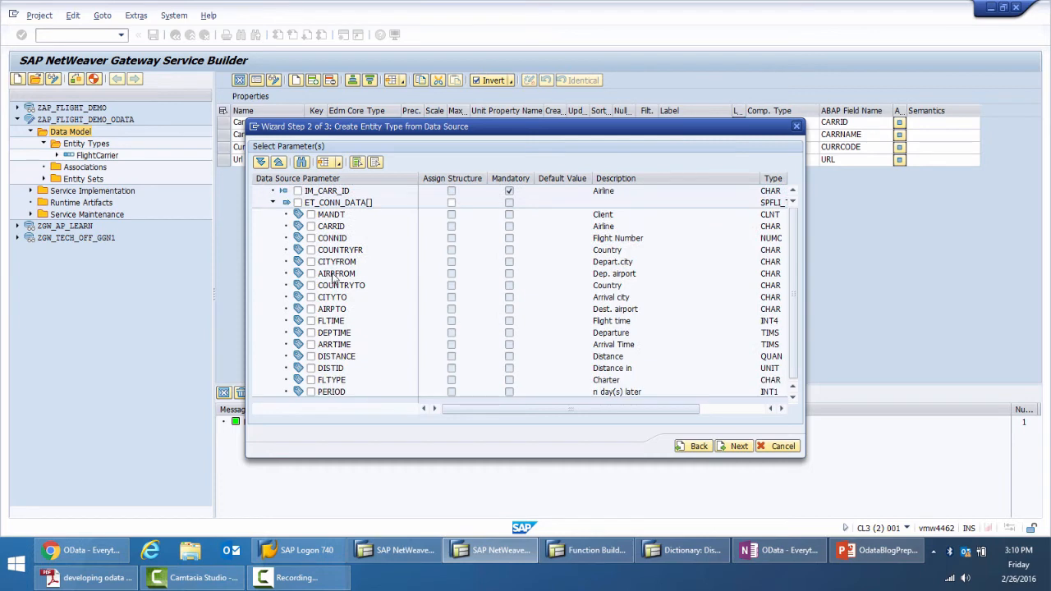
click(311, 227)
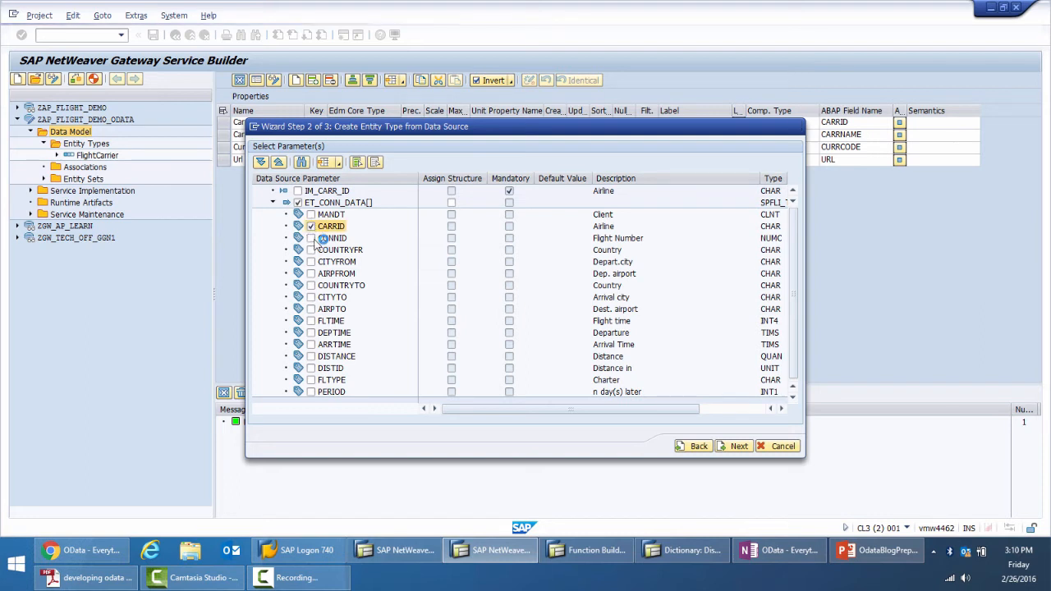
click(311, 238)
click(310, 250)
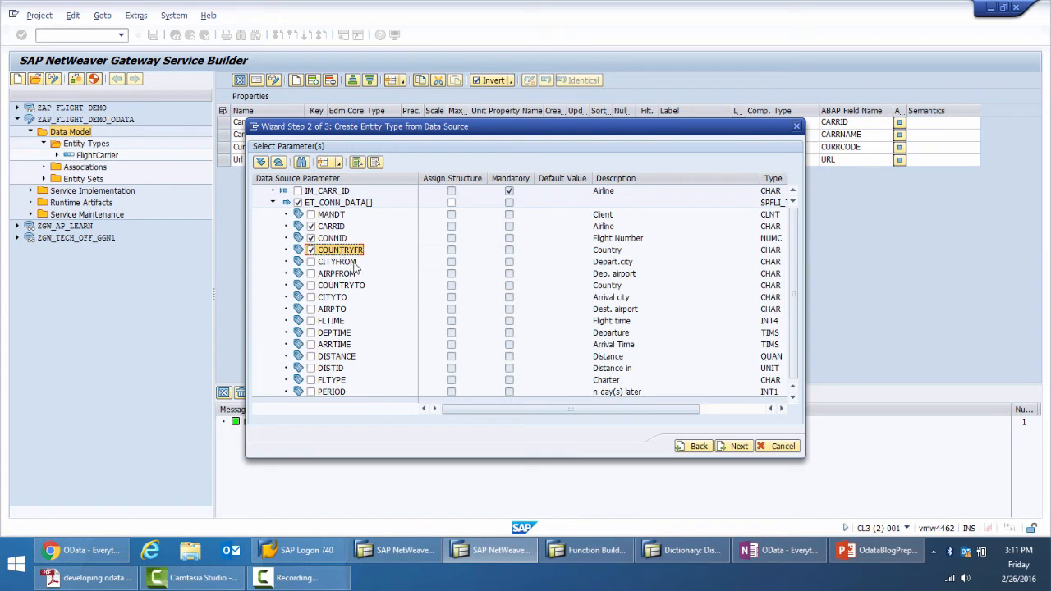
click(311, 286)
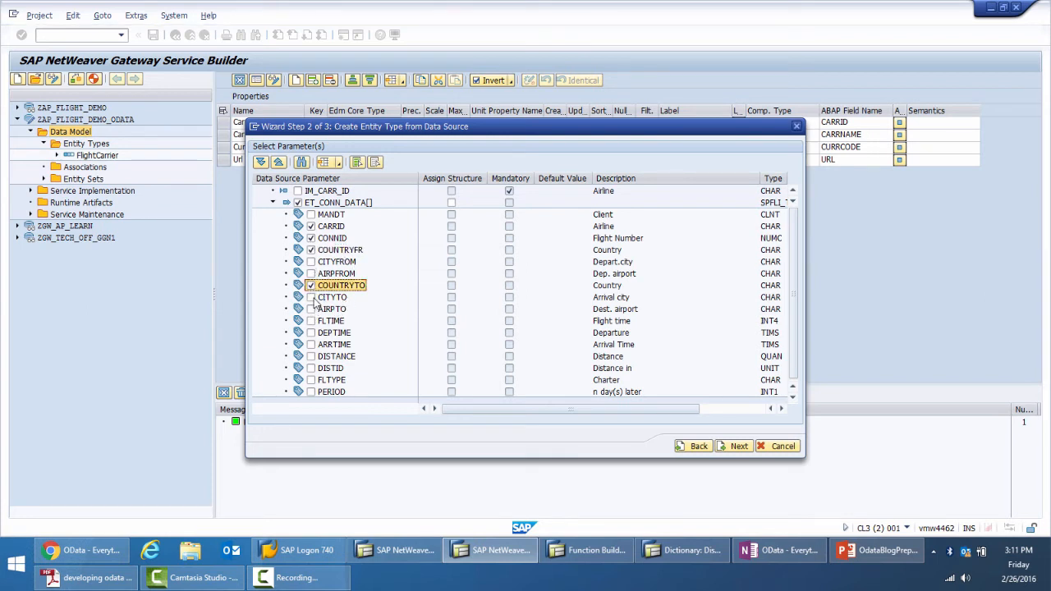
click(312, 261)
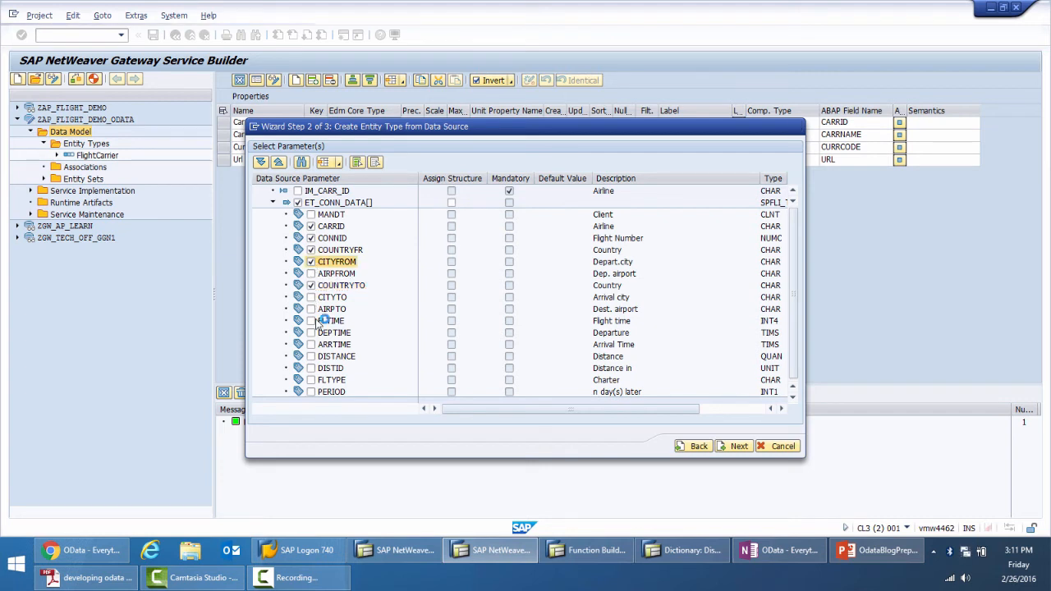
click(311, 298)
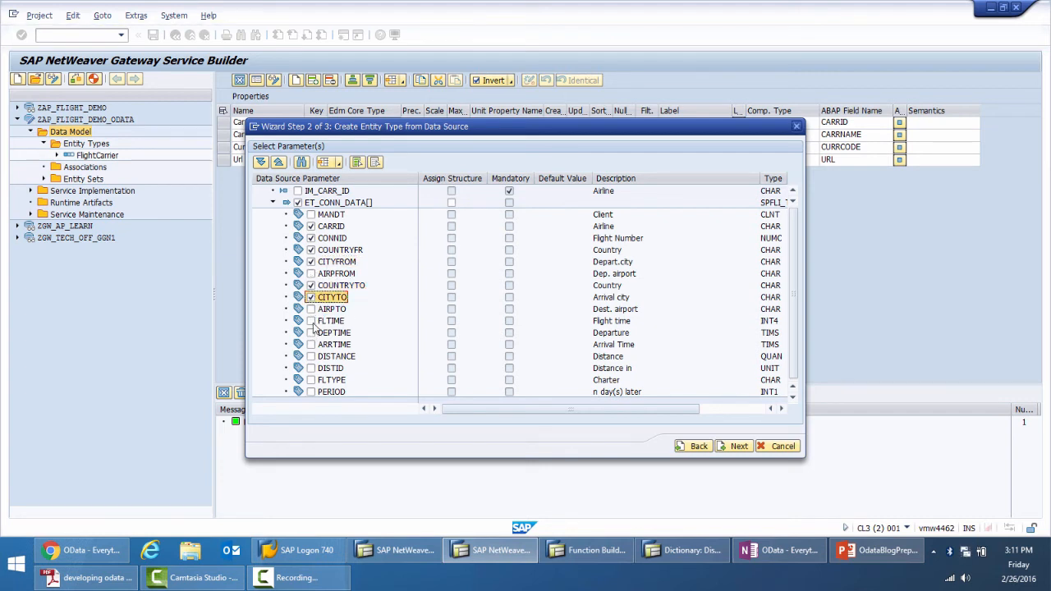
Include the ET_CONN_DATA fields FLTIME, DEPTIME, ARRTIME, DISTANCE and DISTID in the FlightSchedule entity type
click(311, 321)
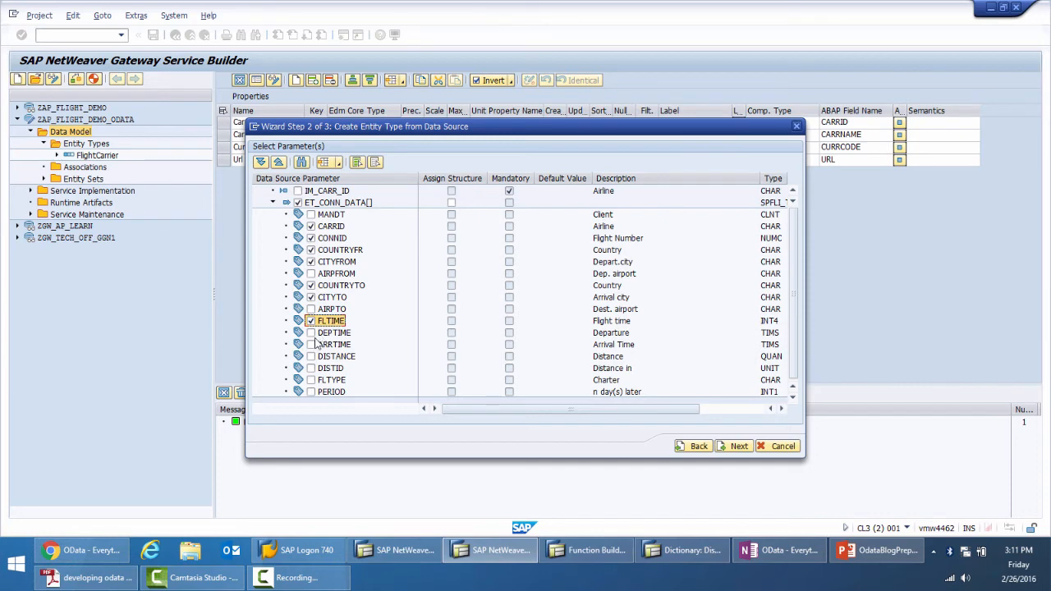
click(311, 333)
click(311, 344)
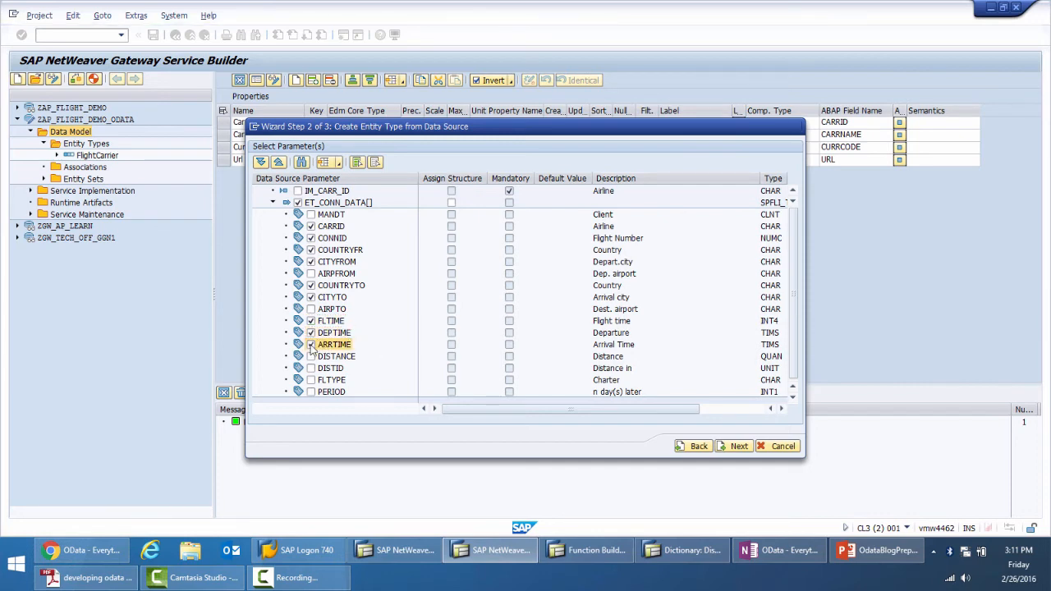
click(311, 357)
click(311, 368)
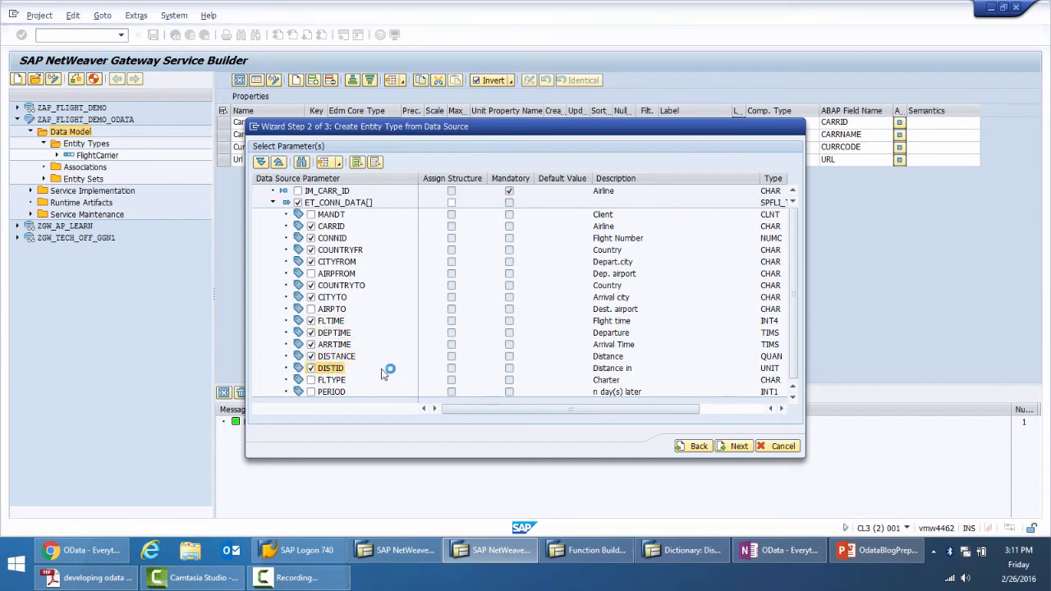
Mark CARRID and CONNID as the FlightSchedule keys and finish the import with a default entity set
click(737, 446)
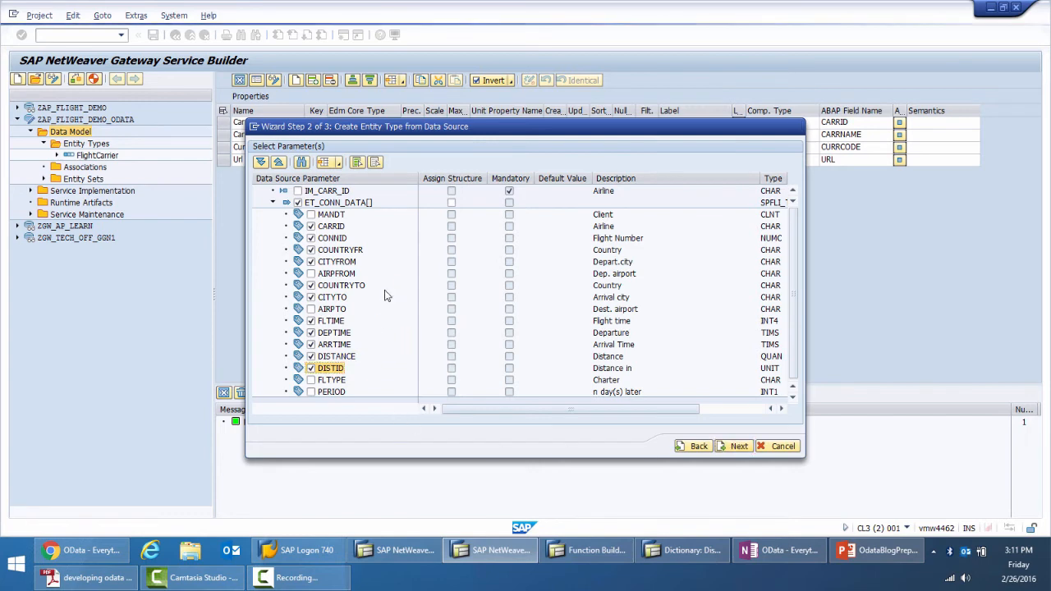
click(549, 191)
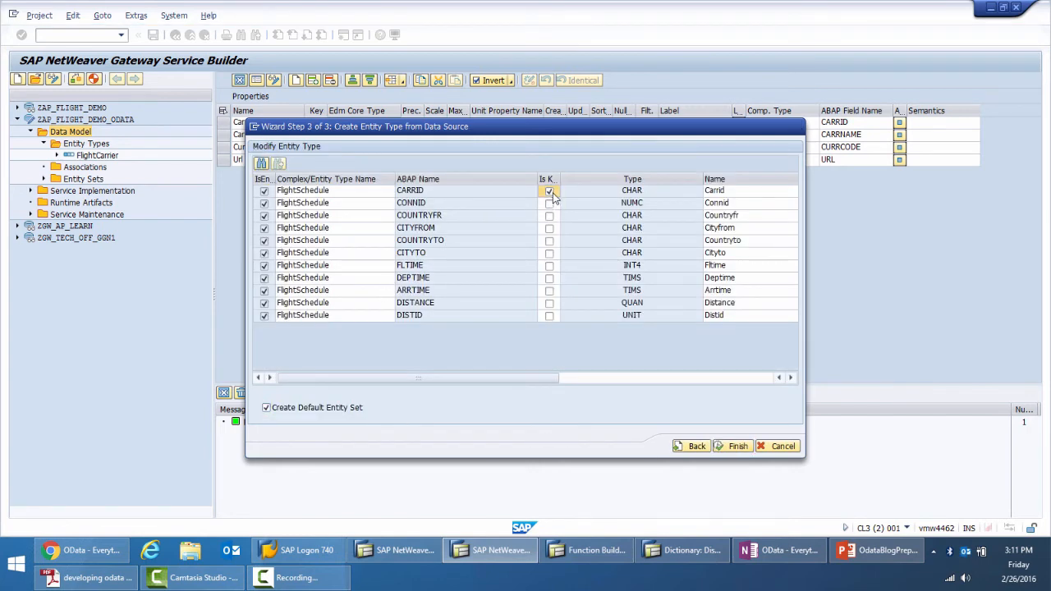
click(549, 202)
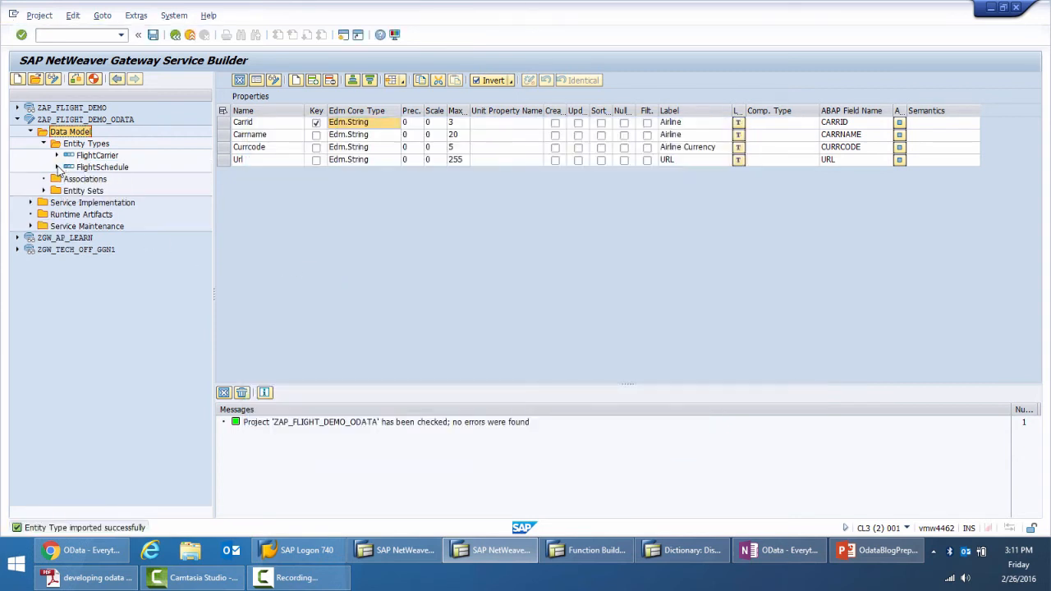
Review the imported FlightSchedule entity type and its FlightScheduleSet entity set in the data model
click(56, 167)
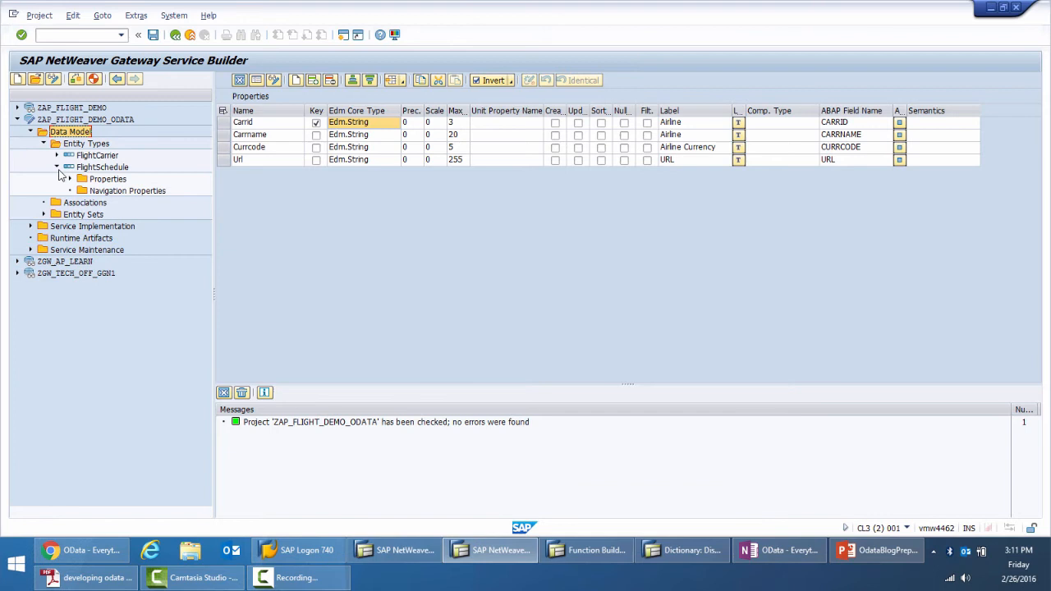
click(43, 214)
click(122, 238)
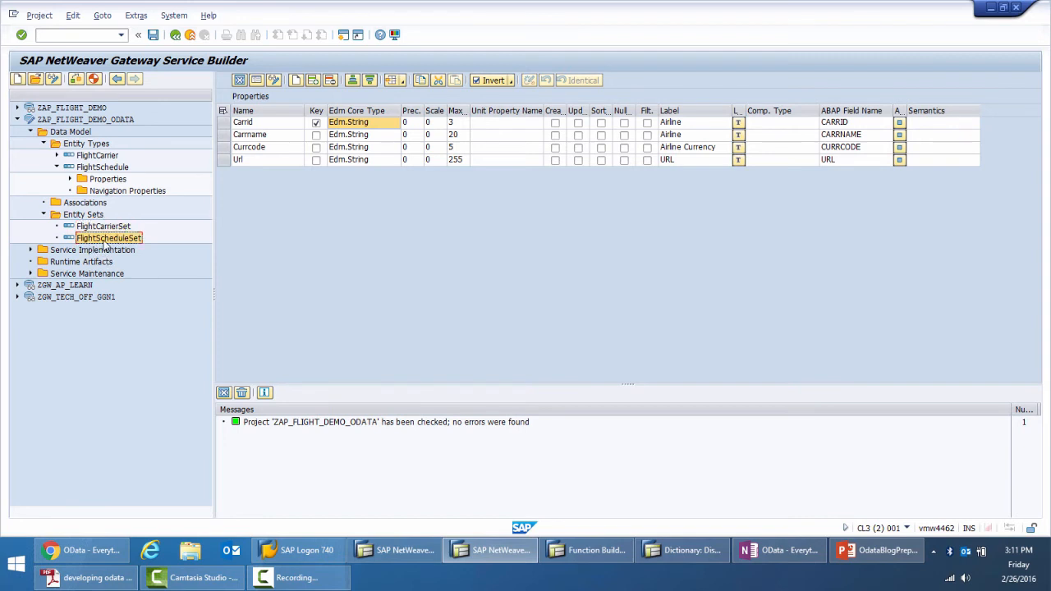
click(56, 167)
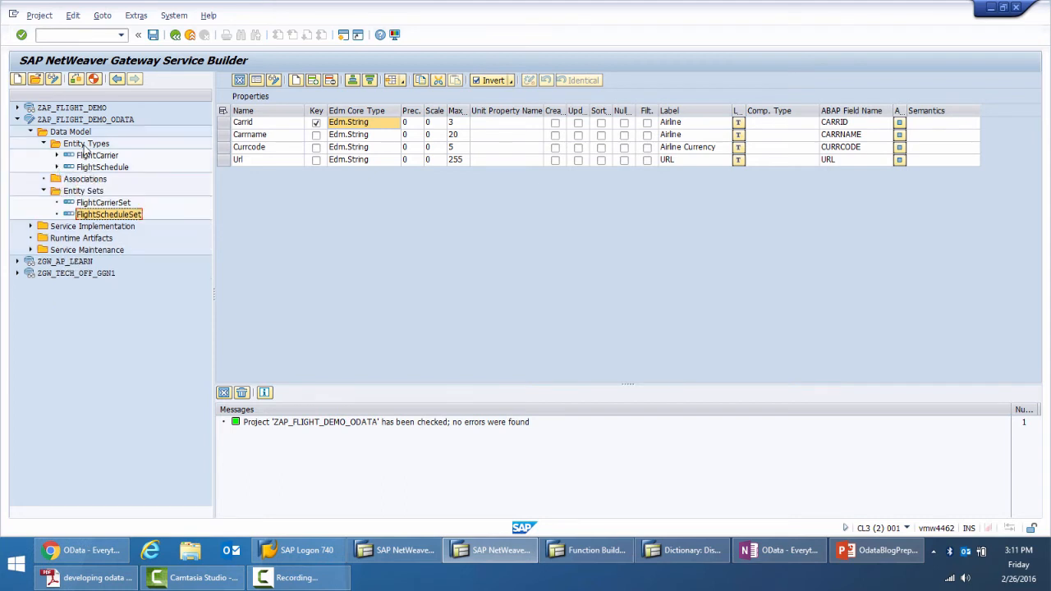
right_click(86, 144)
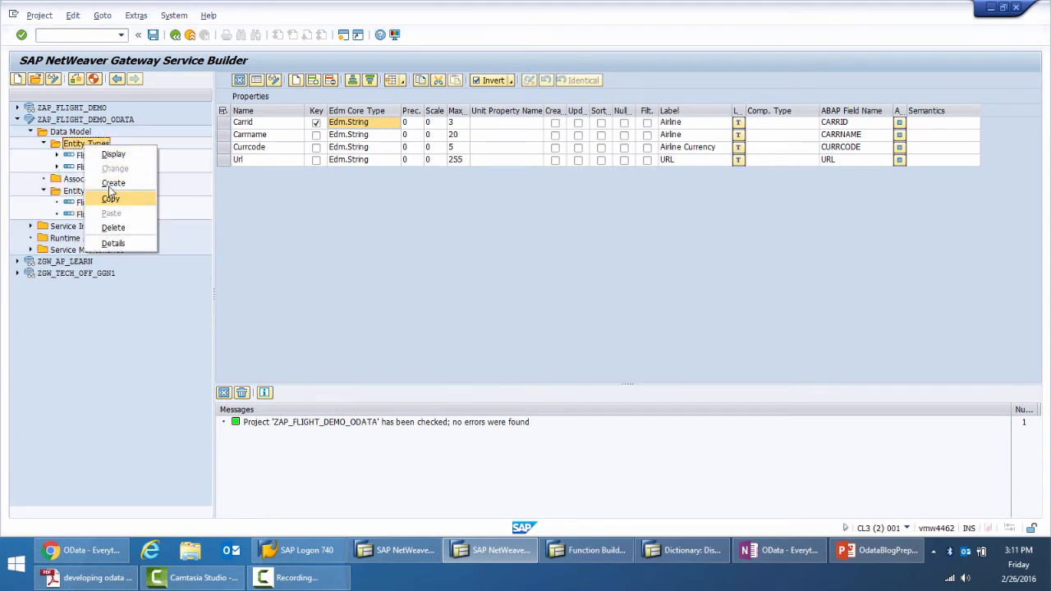
click(68, 133)
right_click(68, 134)
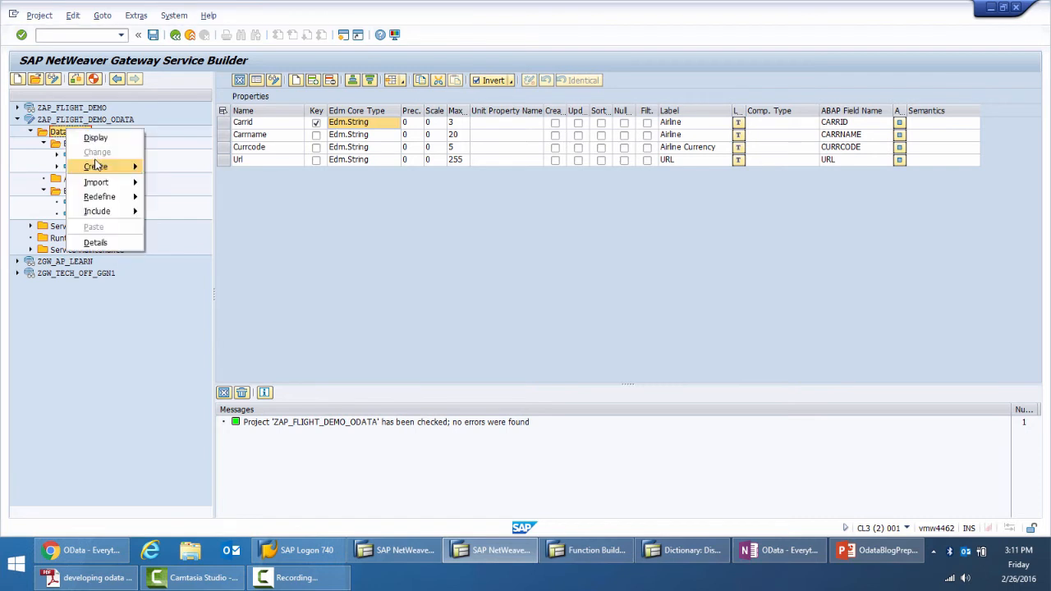
mouse_move(123, 183)
click(184, 198)
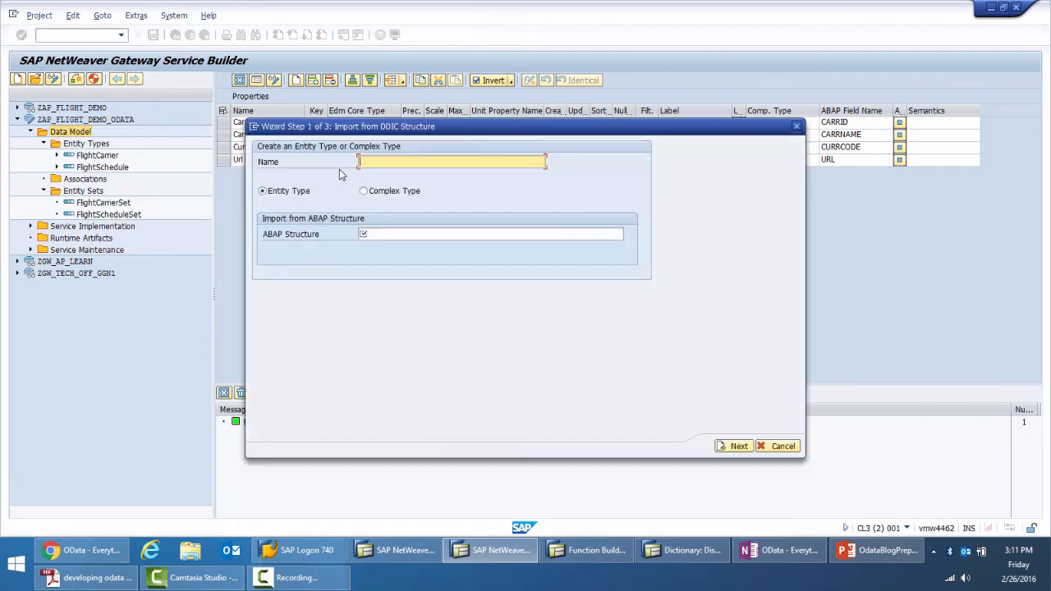
text(Flight)
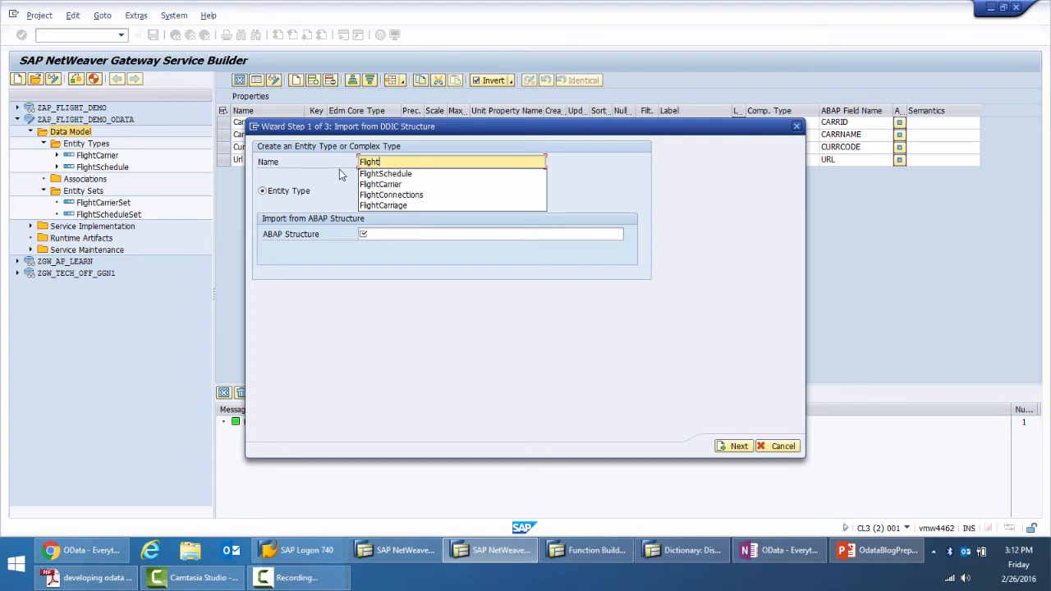
click(784, 446)
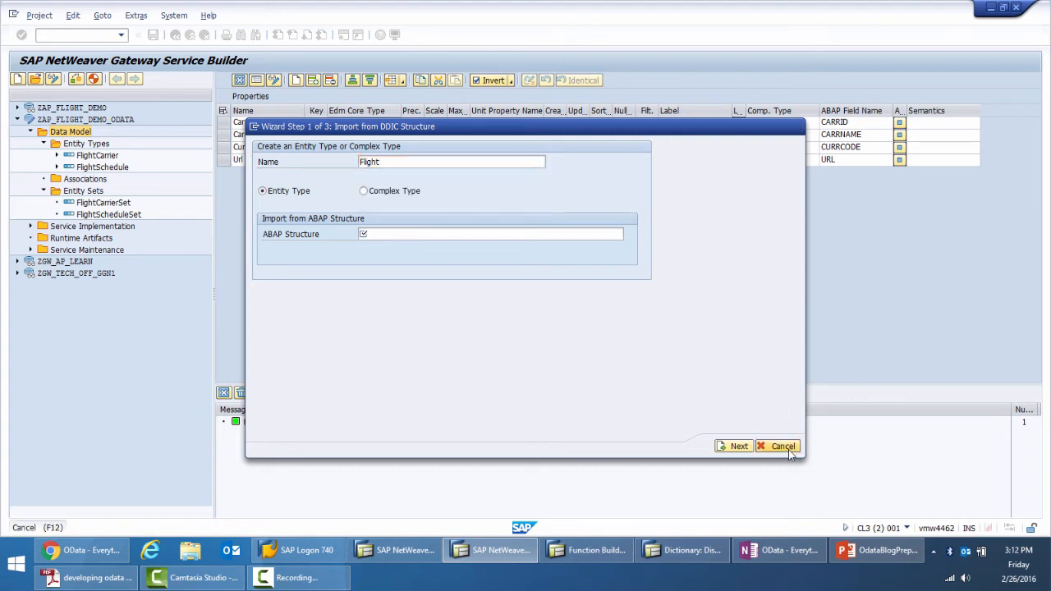
Delete the ZAP_FLIGHT_DEMO_ODATA project from the service builder and confirm the deletion
right_click(93, 120)
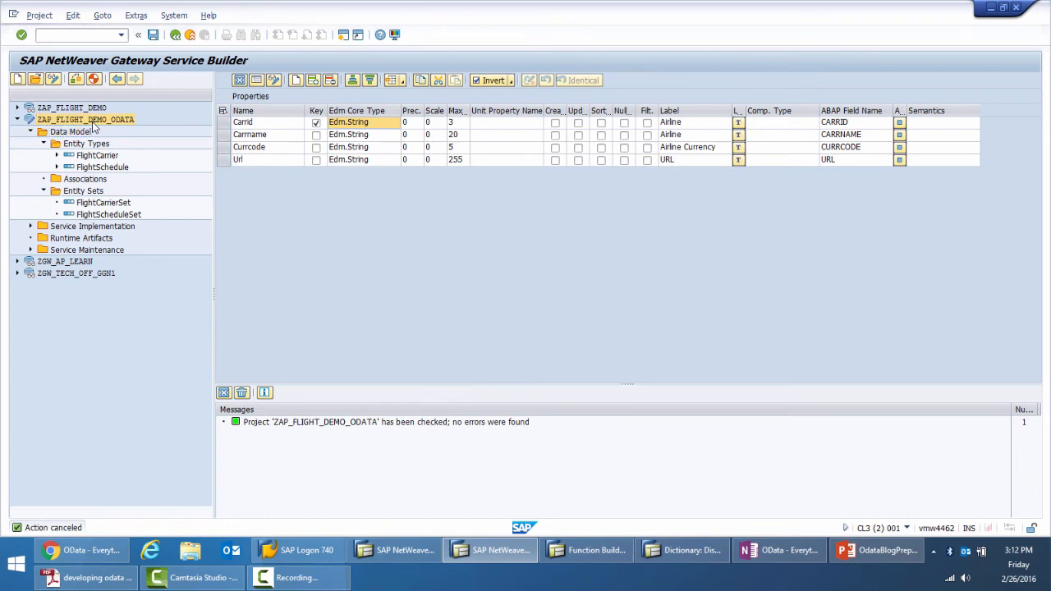
click(136, 206)
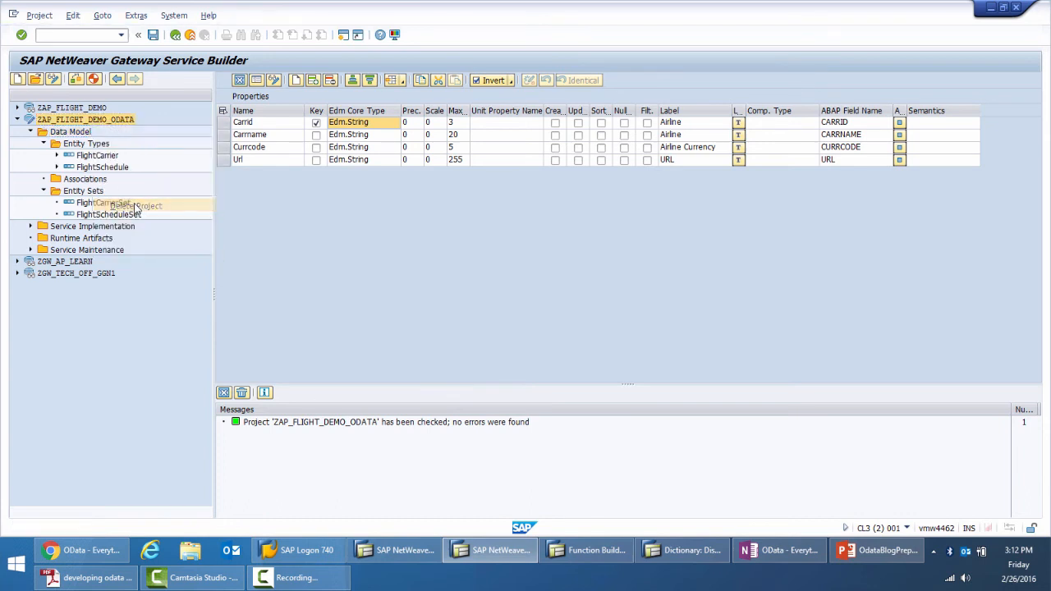
click(404, 264)
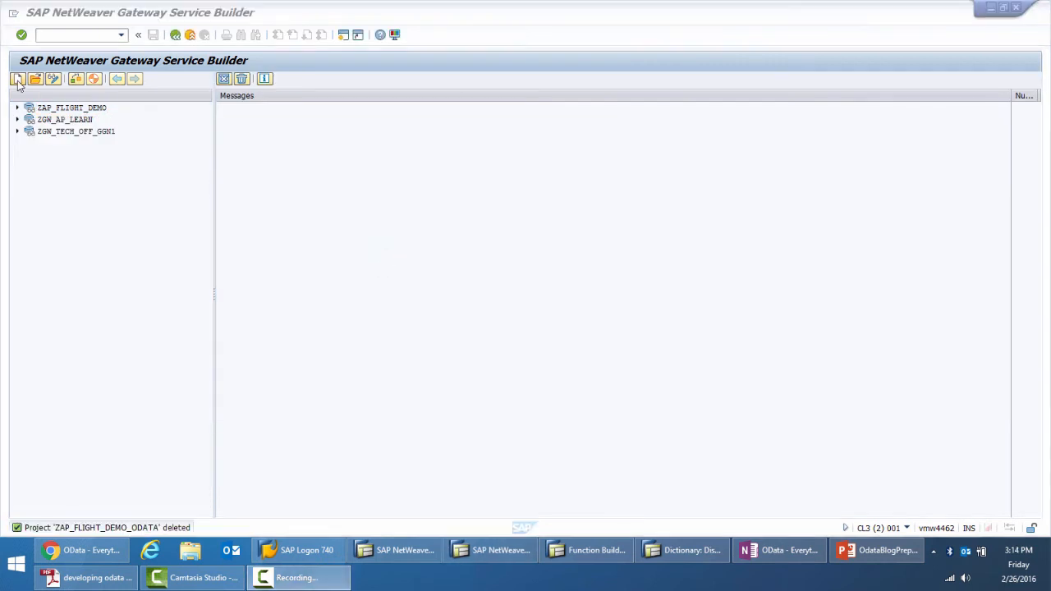
Create project ZAP_FLIGHT_DEMO_ODATA with the description "FlightDemo for OData" as a local object and accept the customer namespace
click(18, 81)
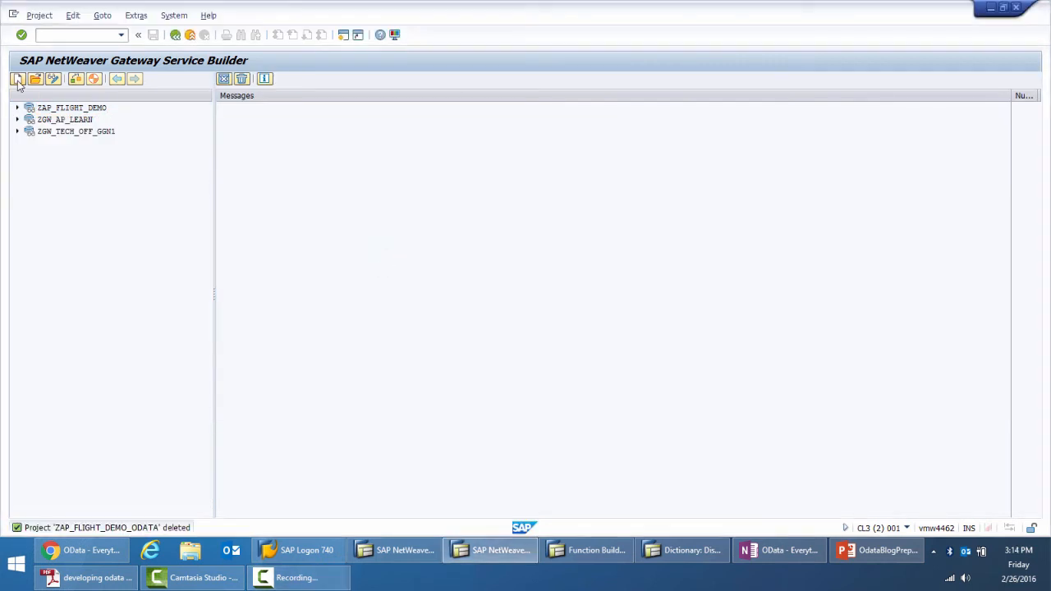
click(17, 80)
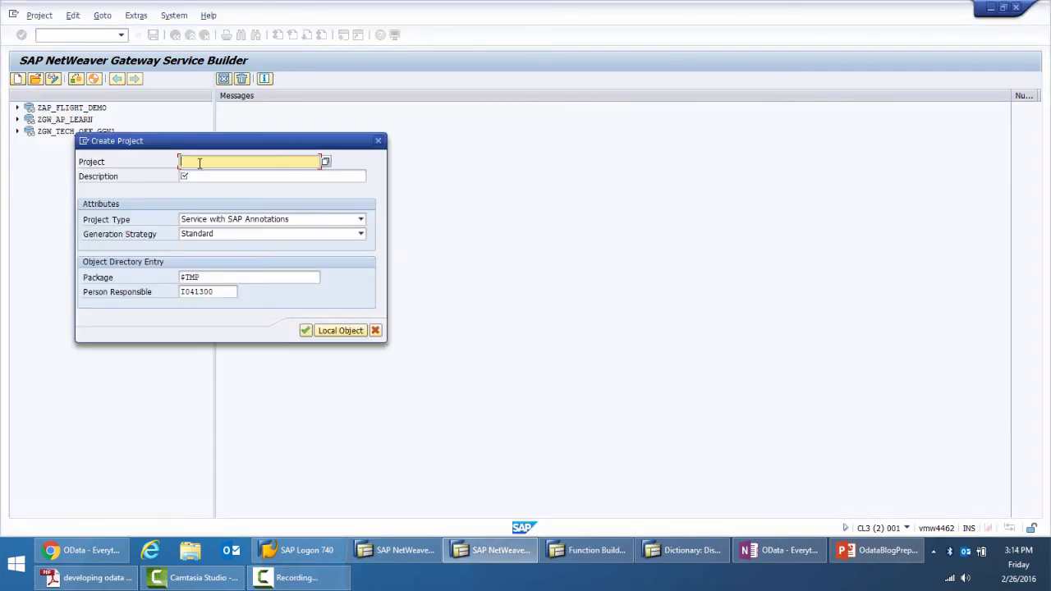
click(200, 164)
click(201, 171)
click(204, 175)
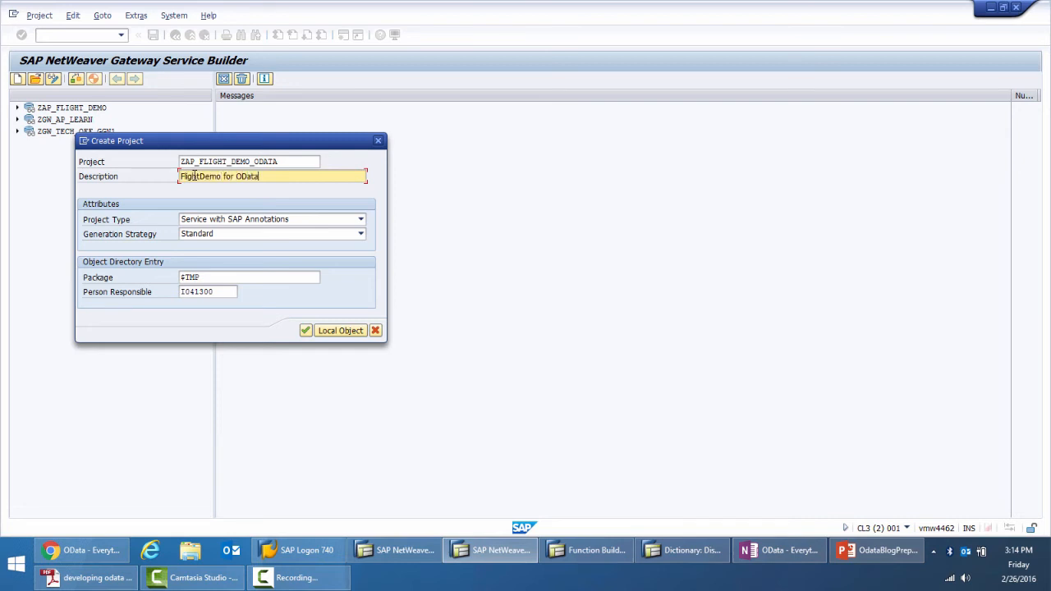
click(329, 330)
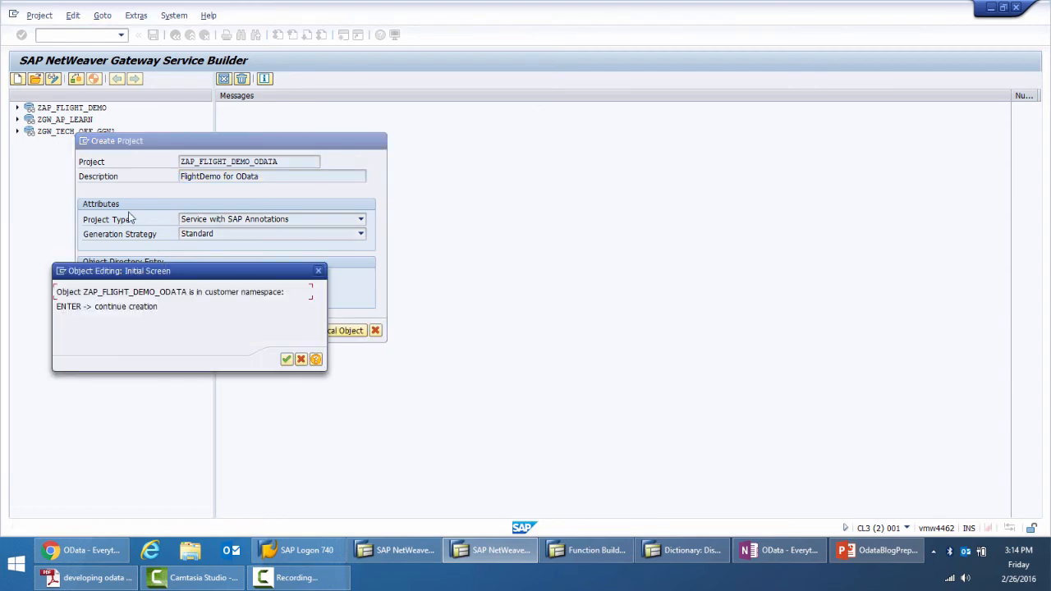
click(287, 358)
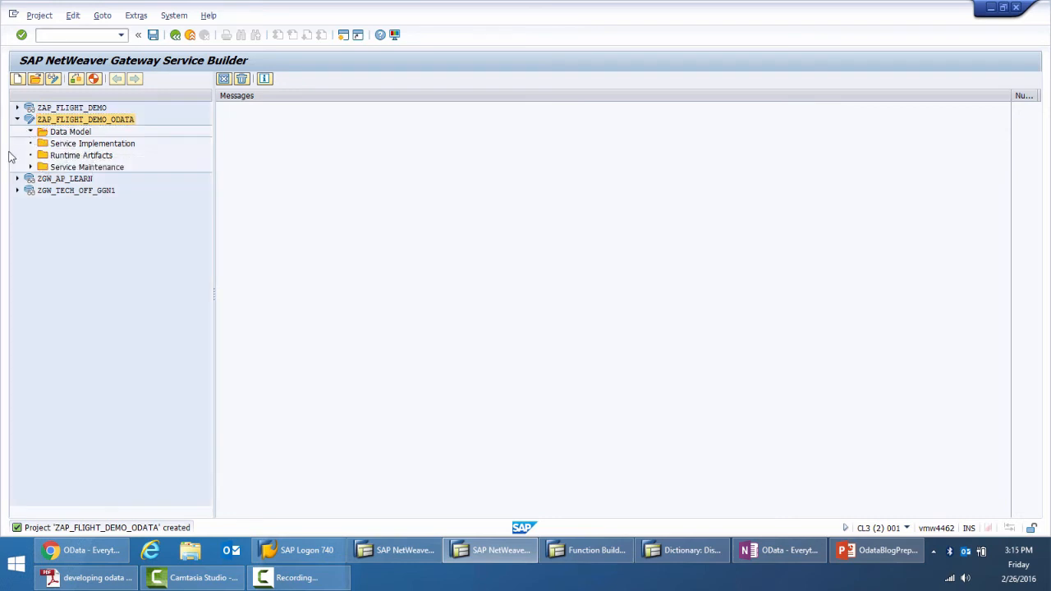
Examine the new project's Data Model folder and the operations it offers
double_click(70, 132)
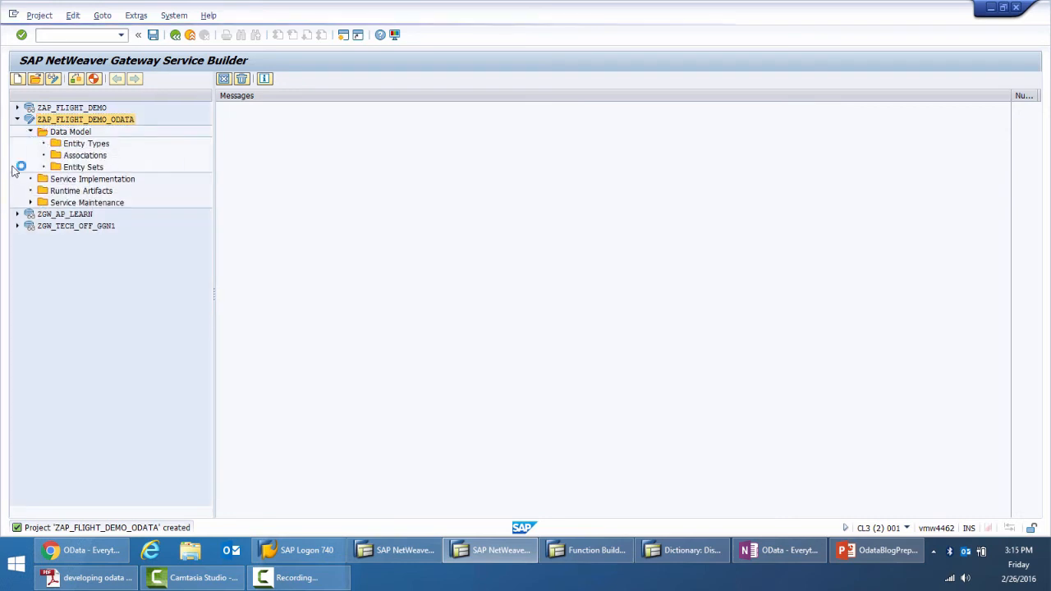
click(75, 134)
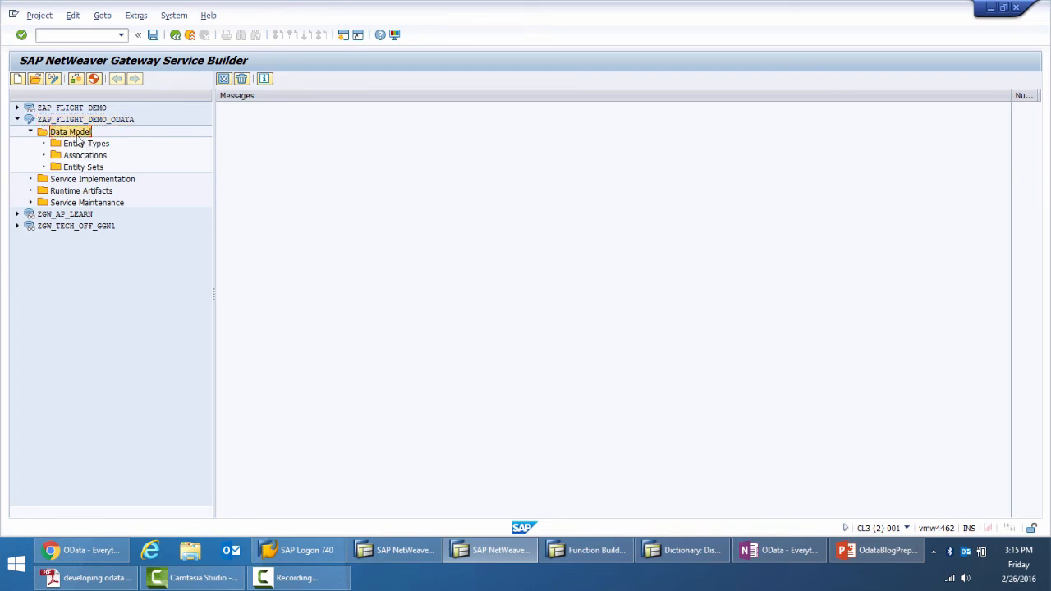
right_click(77, 135)
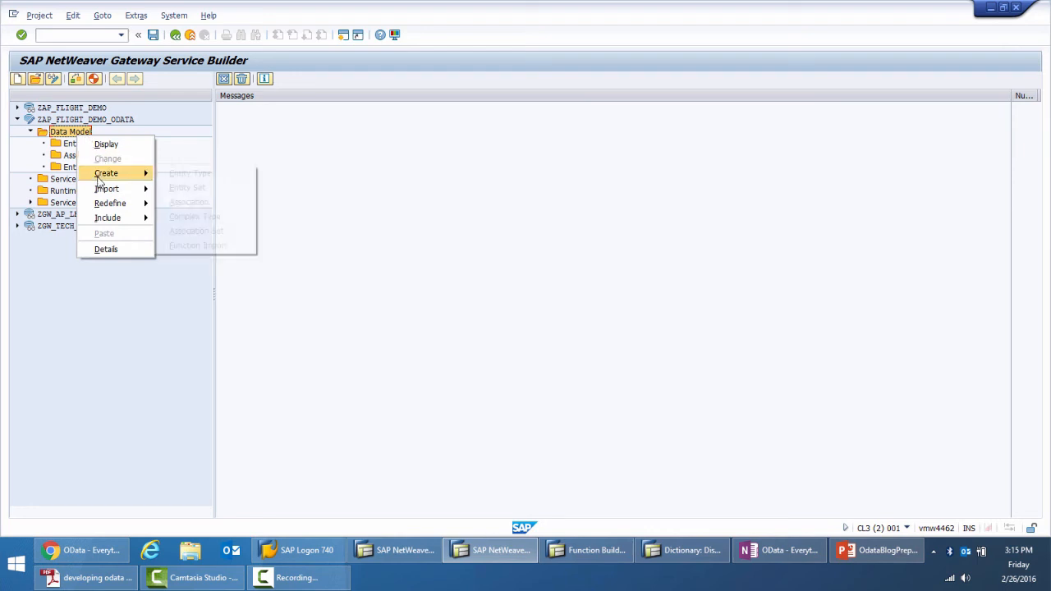
click(78, 294)
click(75, 133)
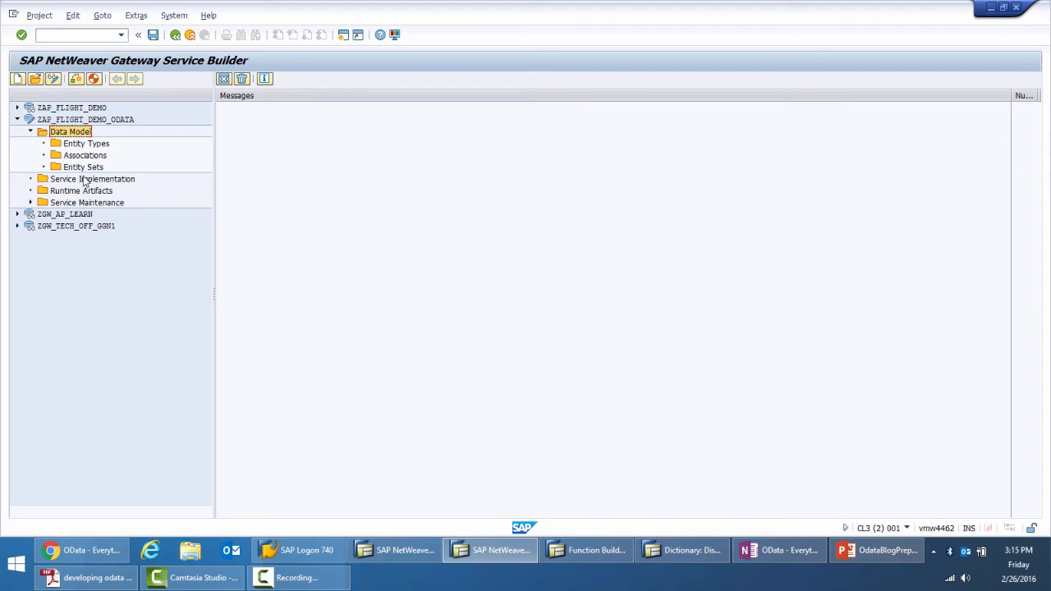
Start a DDIC structure import into the data model for entity type FlightCarrier, based on ABAP structure SCARR
right_click(92, 132)
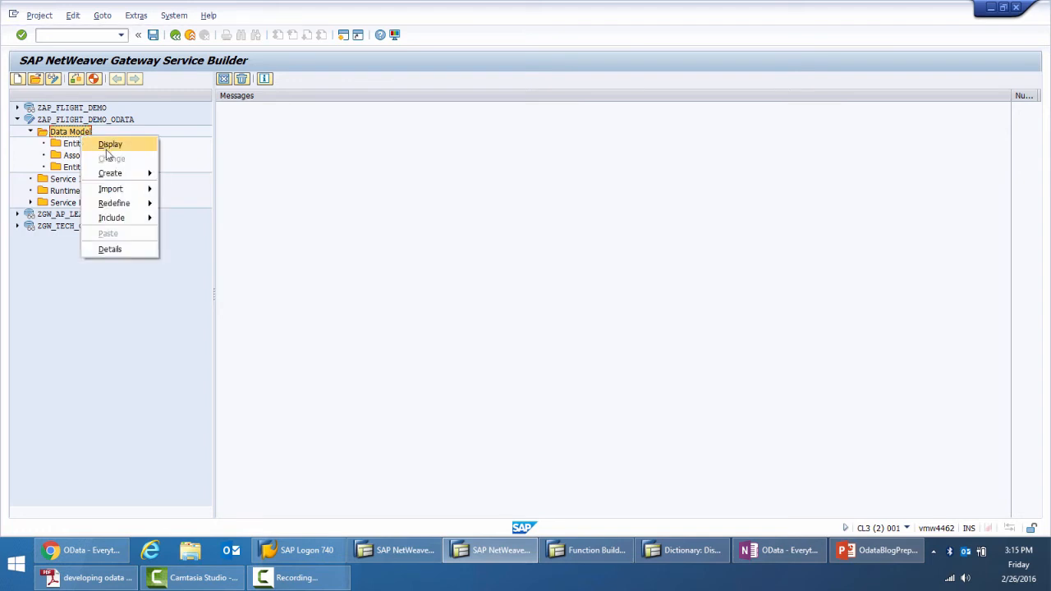
mouse_move(104, 180)
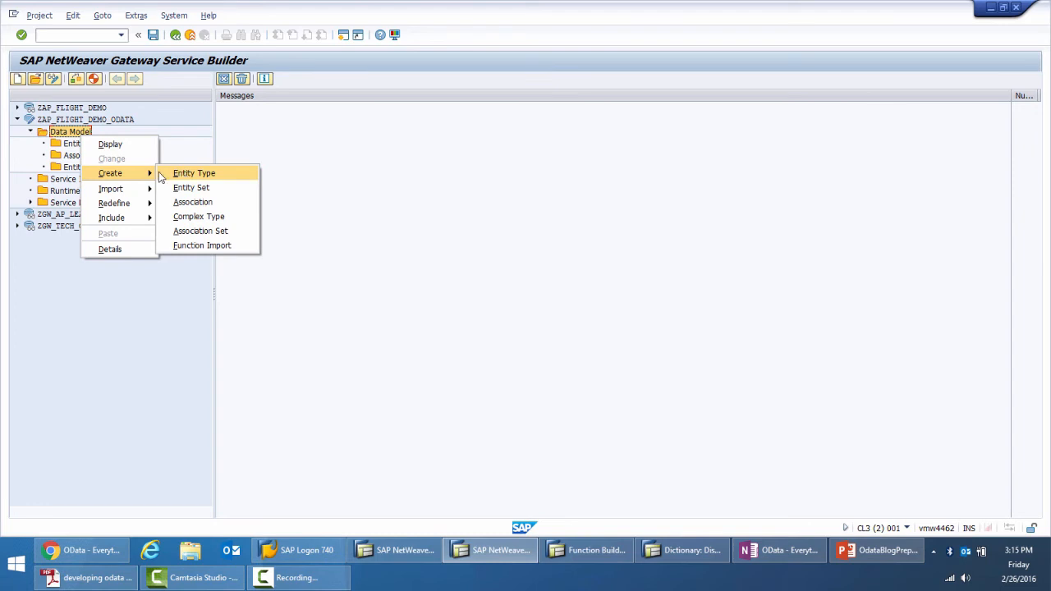
mouse_move(126, 192)
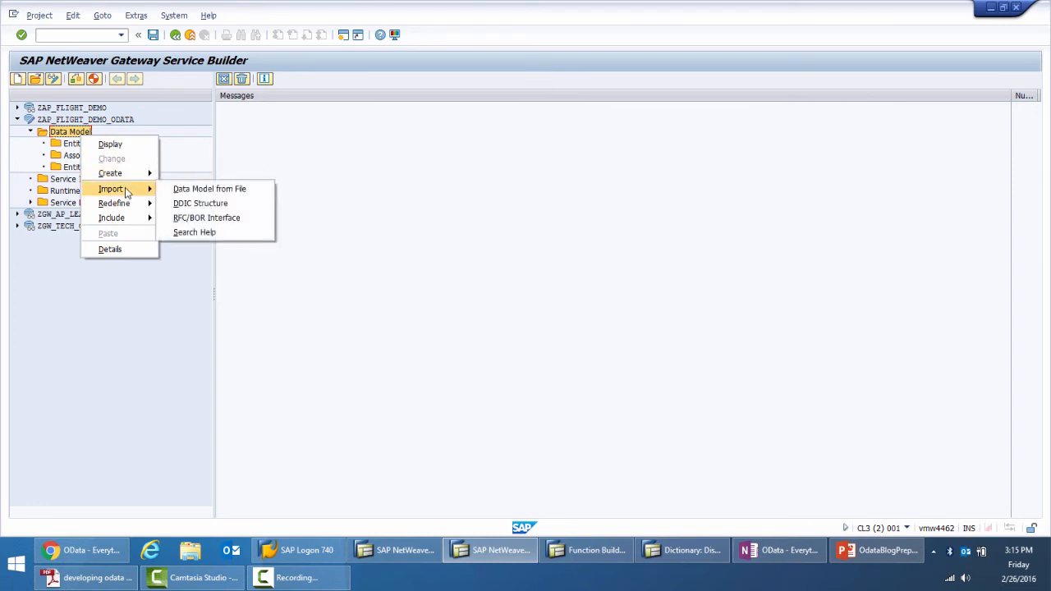
click(171, 203)
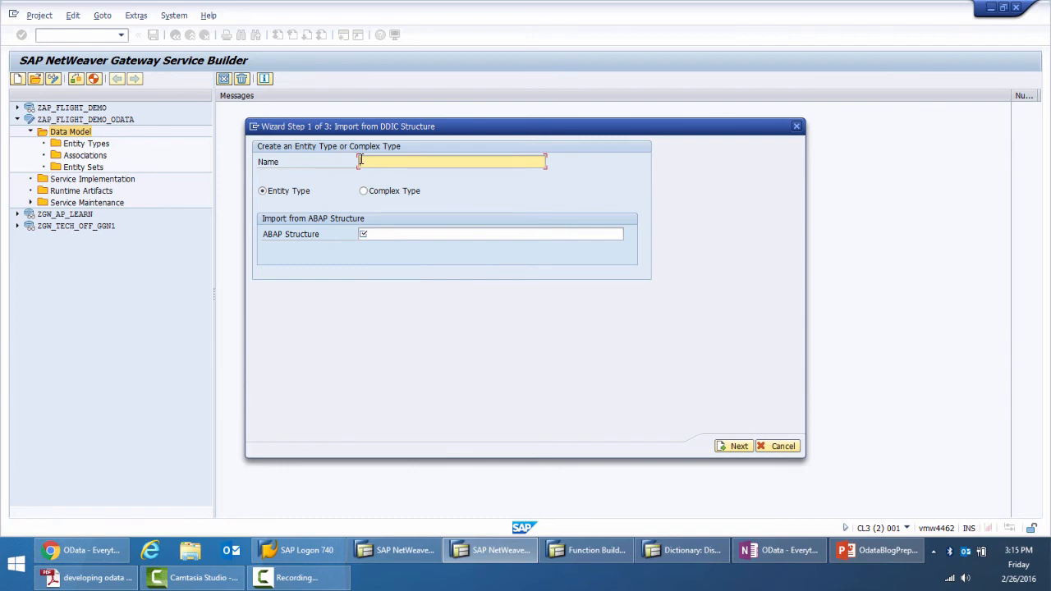
text(FlightC)
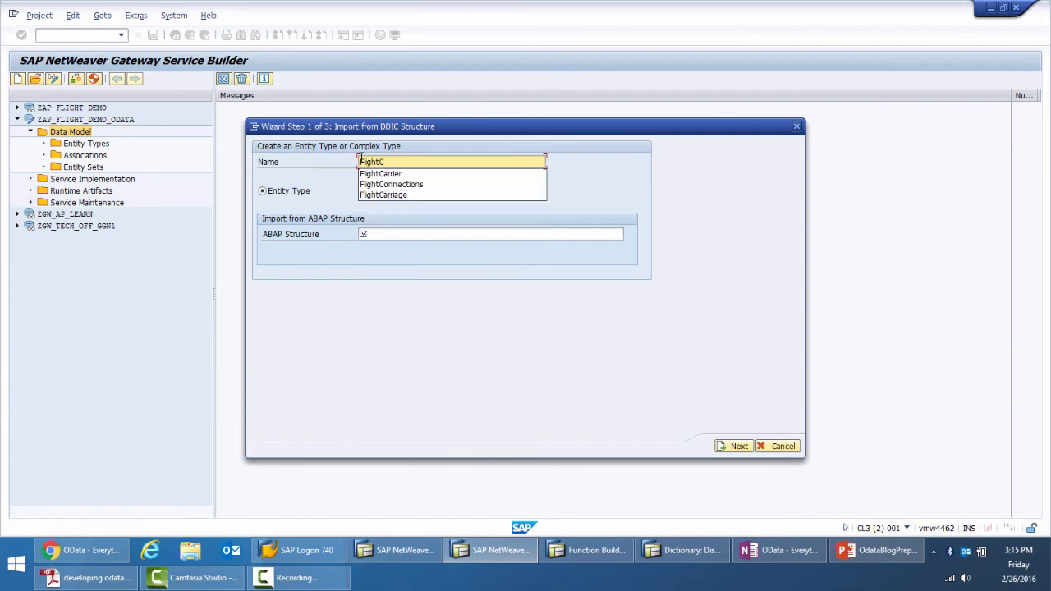
text(arrier)
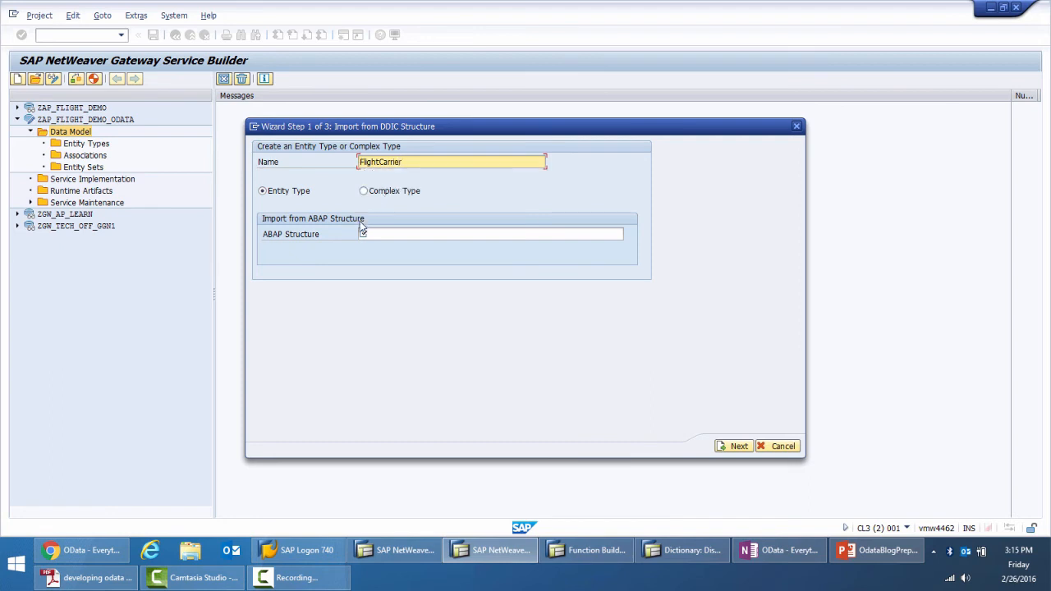
click(389, 236)
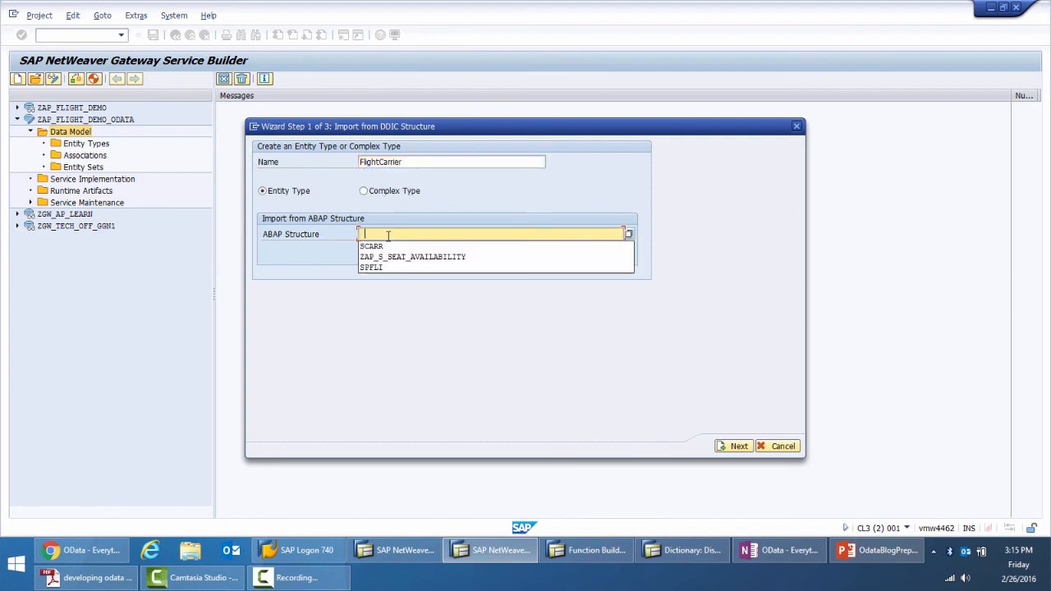
click(390, 247)
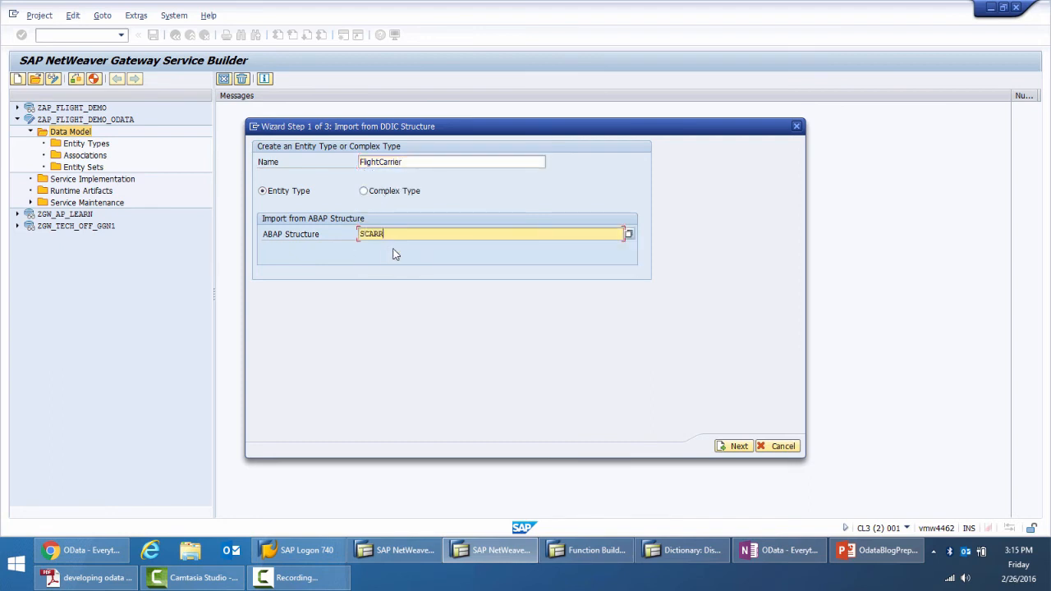
click(735, 447)
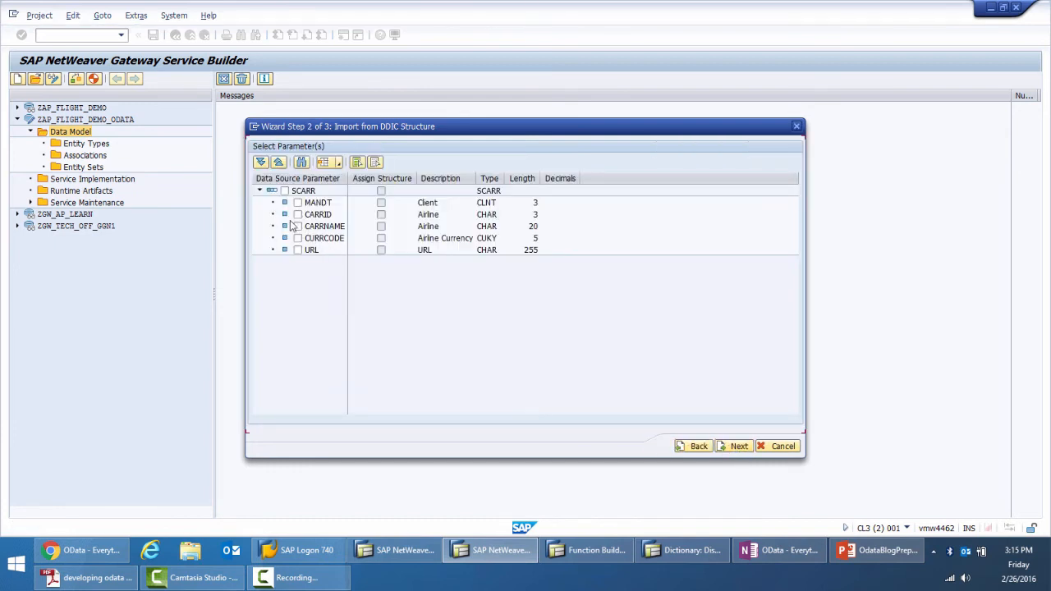
Include all SCARR fields except MANDT in the FlightCarrier entity type
click(285, 191)
click(297, 202)
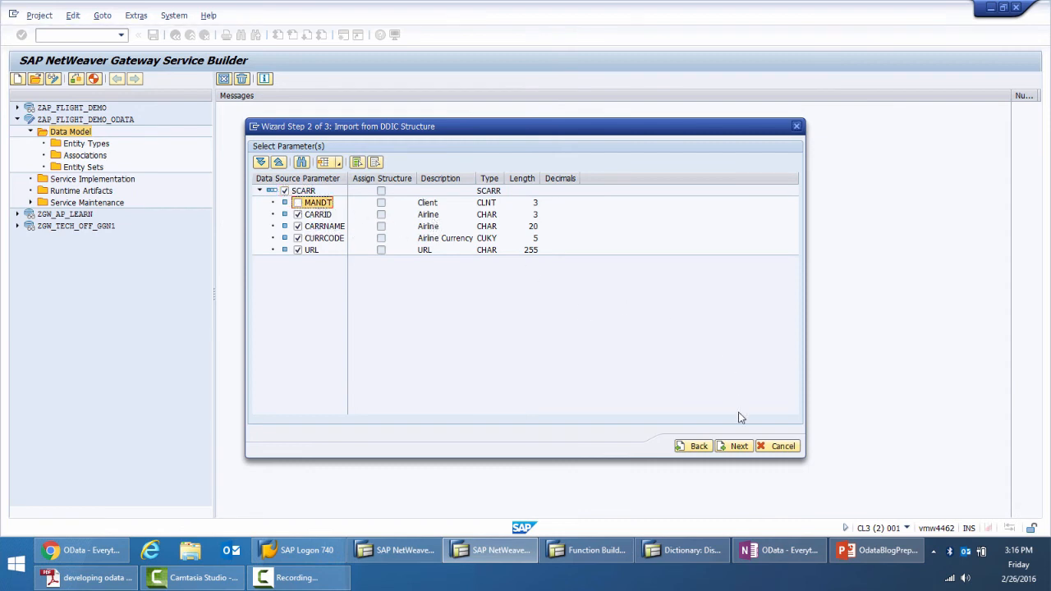
click(739, 448)
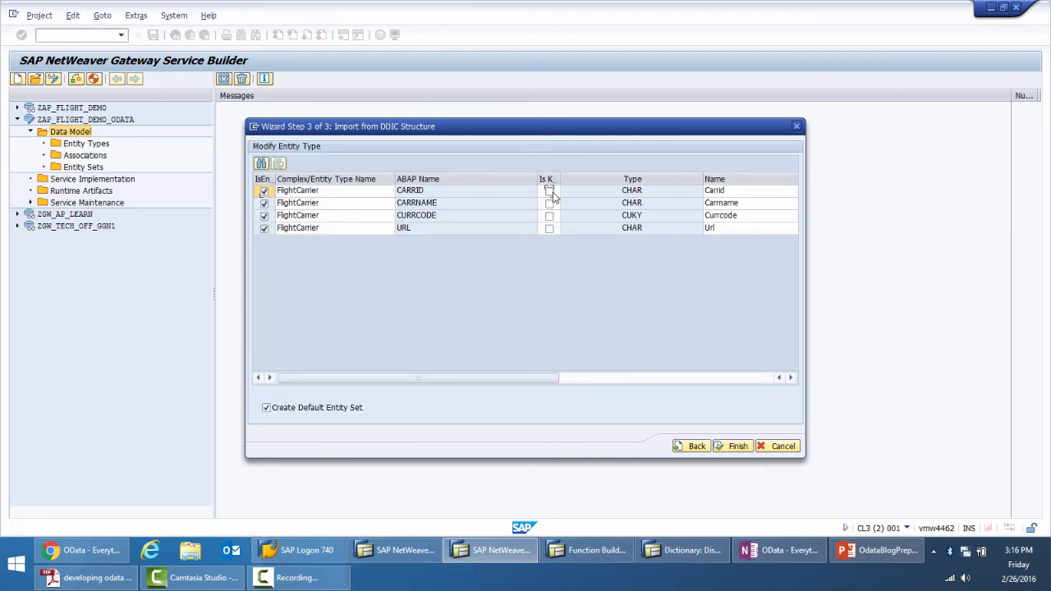
Mark CARRID as the FlightCarrier key, finish the import with a default entity set, and list the project's entity sets
click(551, 191)
drag(560, 179, 577, 180)
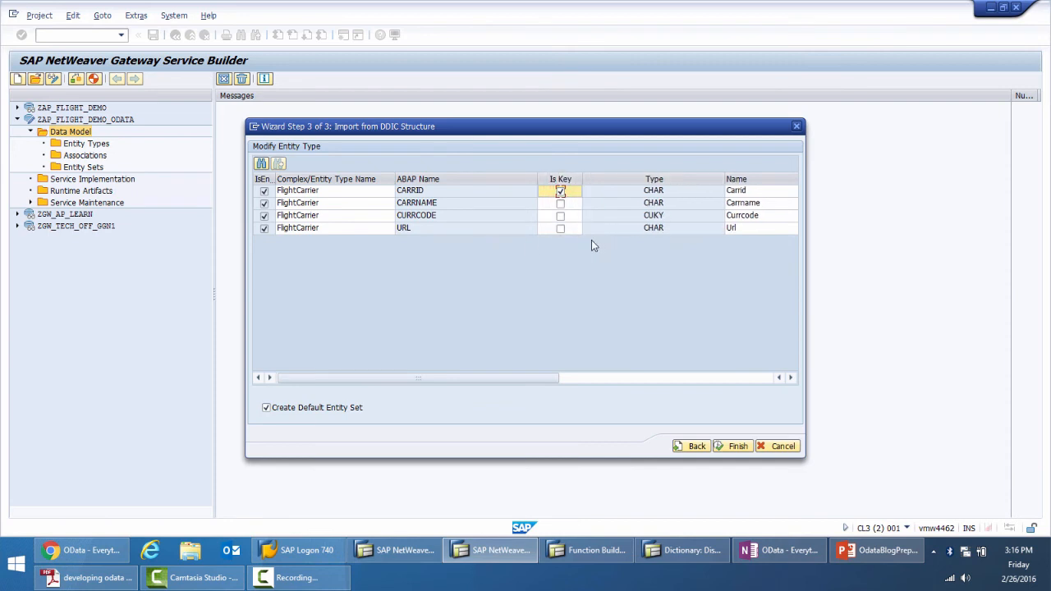
click(735, 447)
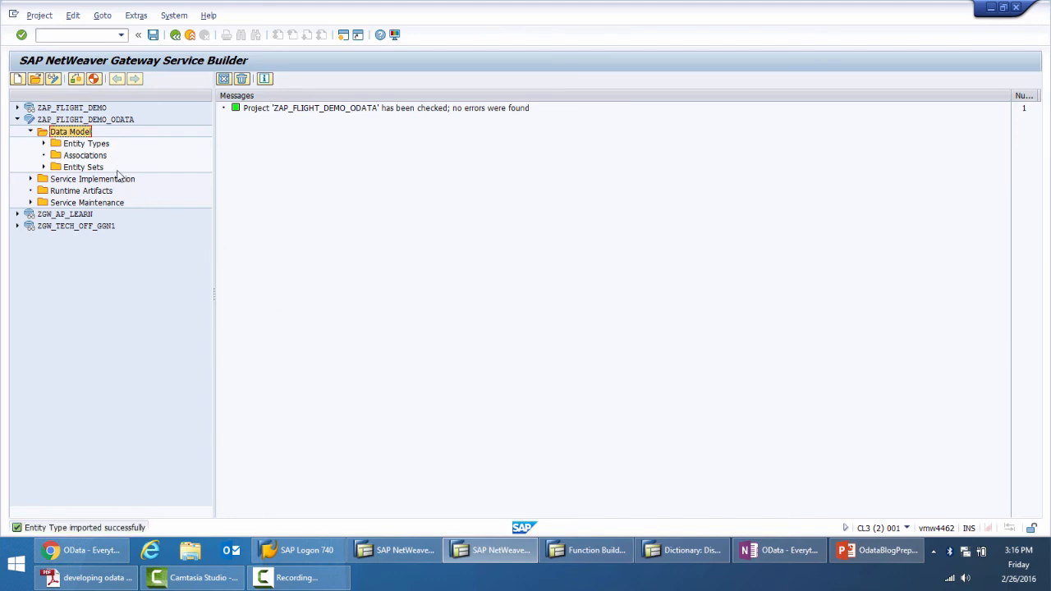
click(43, 166)
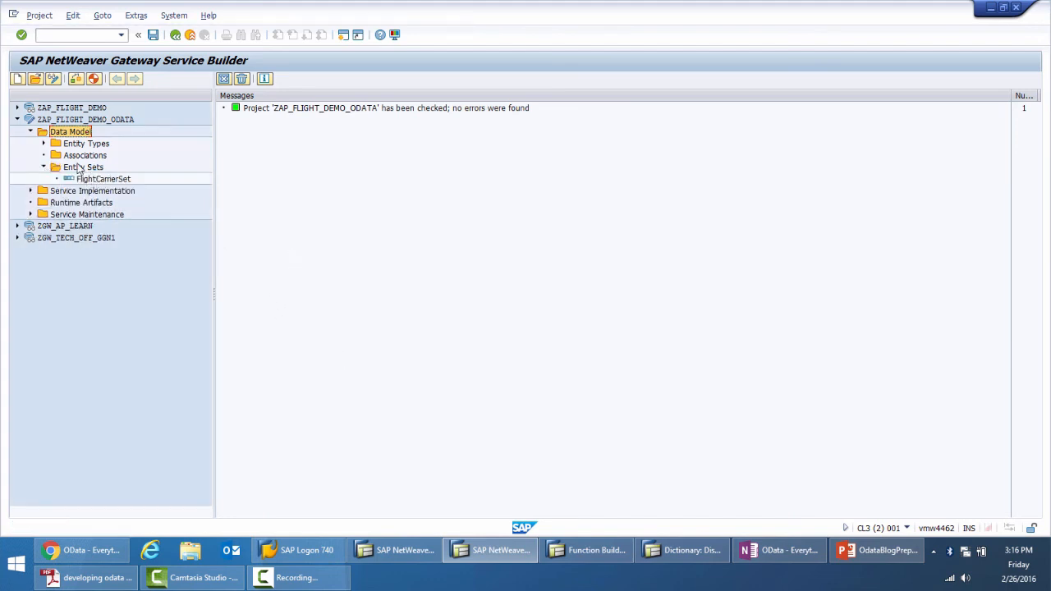
Start a DDIC structure import into the ZAP_FLIGHT_DEMO_ODATA data model for an entity type named FlightConnections
double_click(72, 133)
right_click(74, 133)
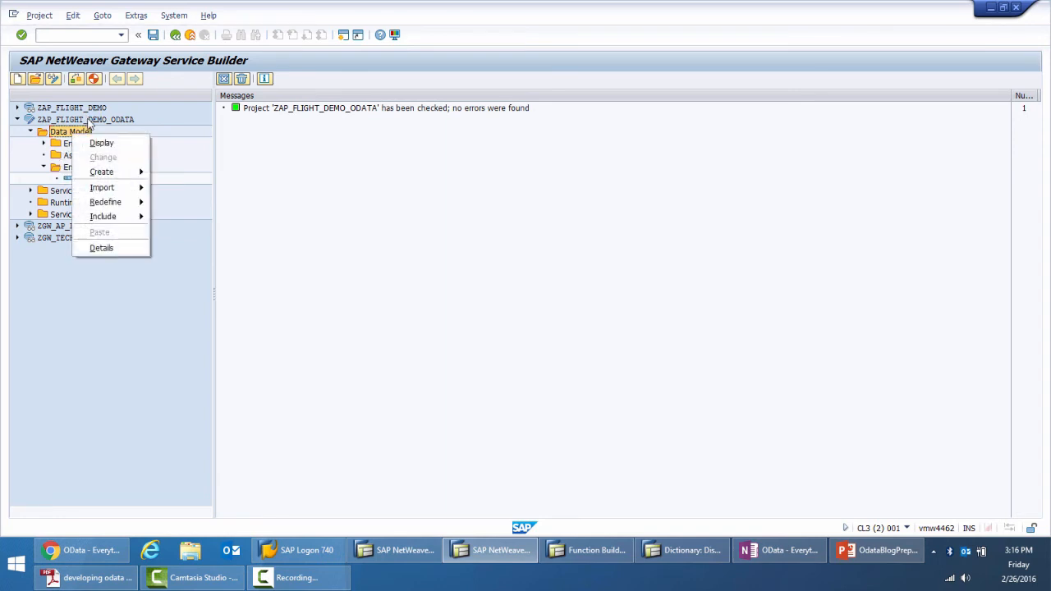
mouse_move(101, 175)
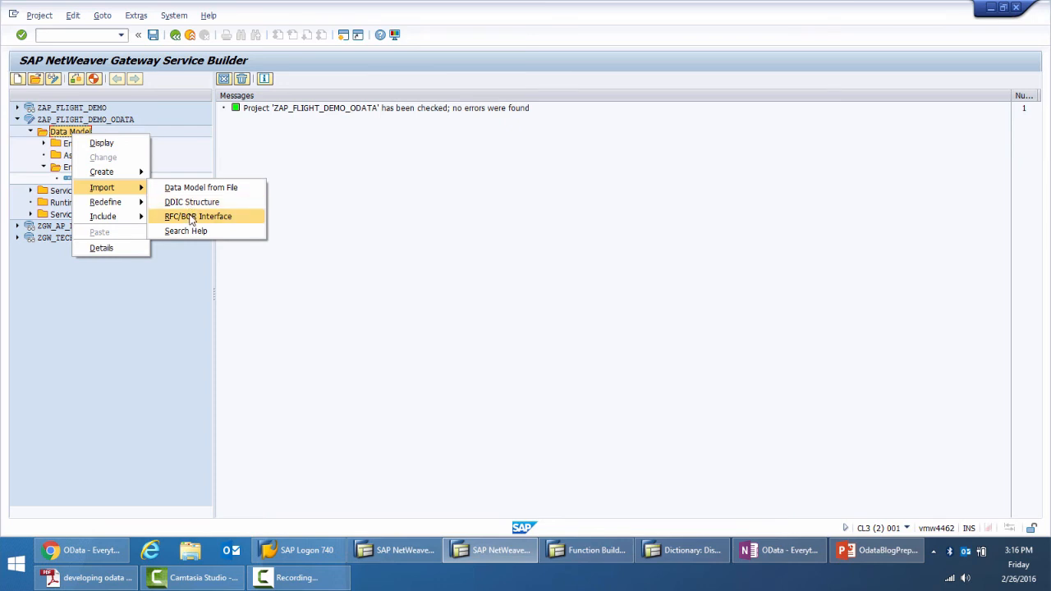
click(194, 210)
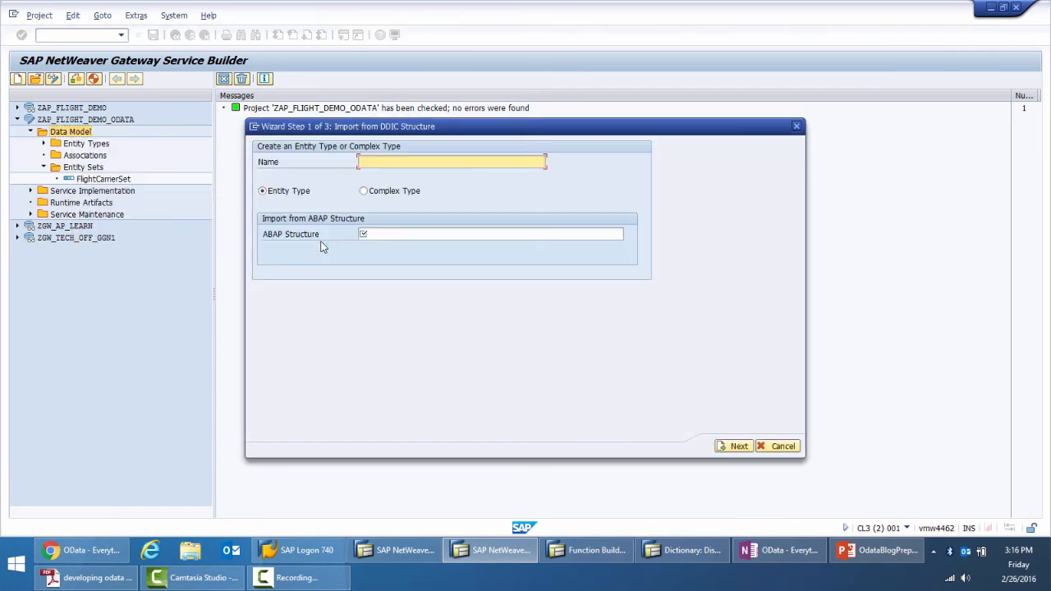
text(Fl)
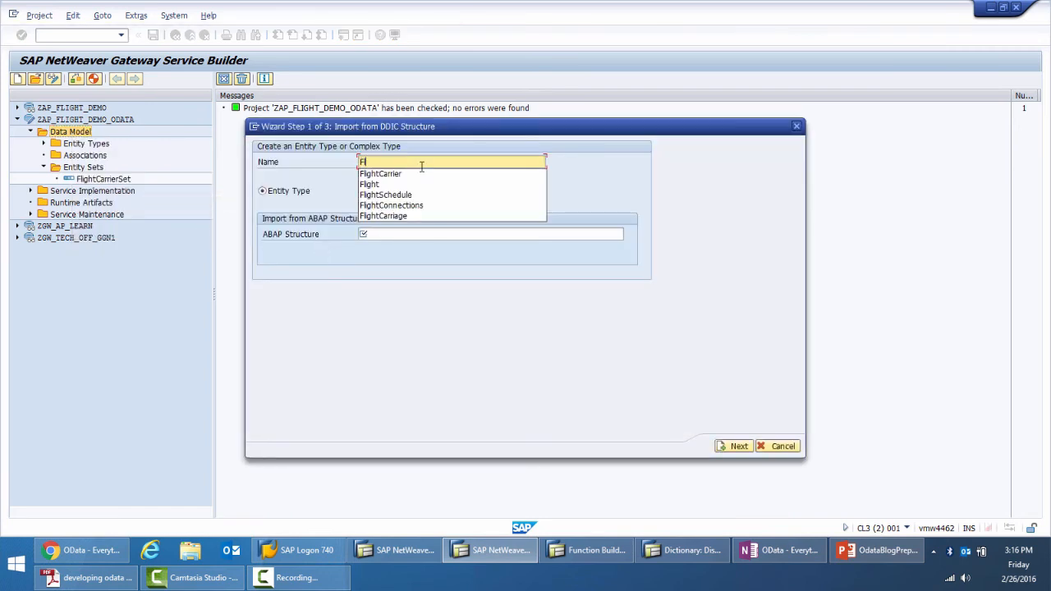
text(ightConnections)
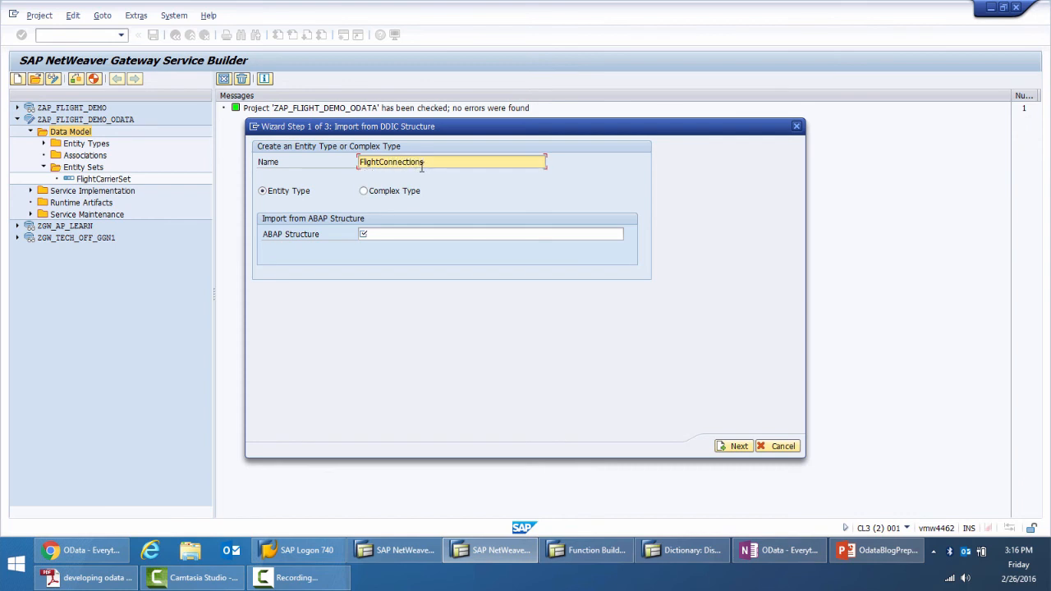
Set SPFLI as the ABAP structure for FlightConnections and proceed to the field selection
click(419, 235)
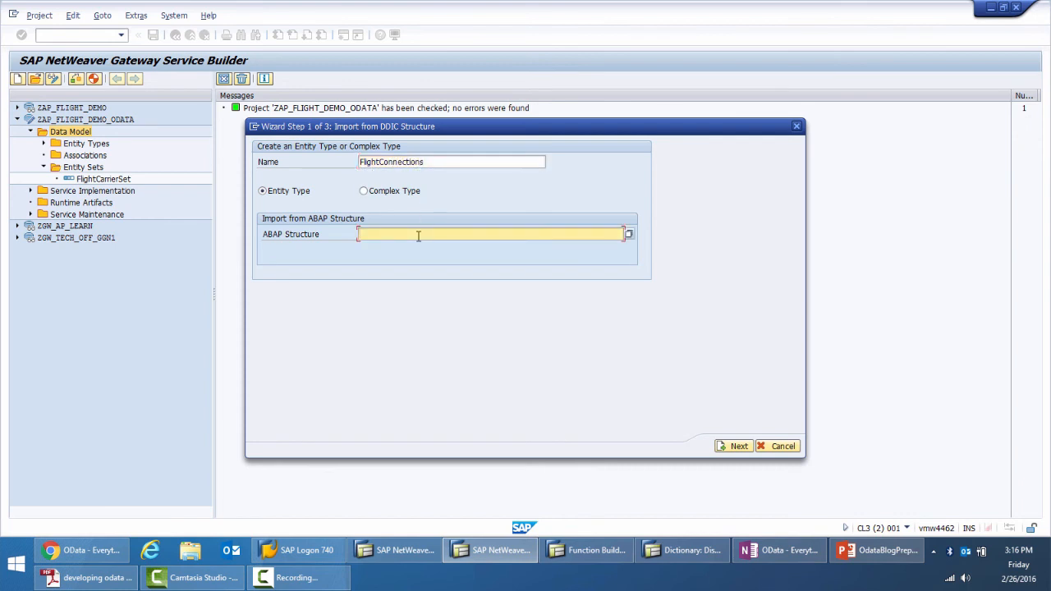
click(418, 236)
click(419, 237)
click(418, 235)
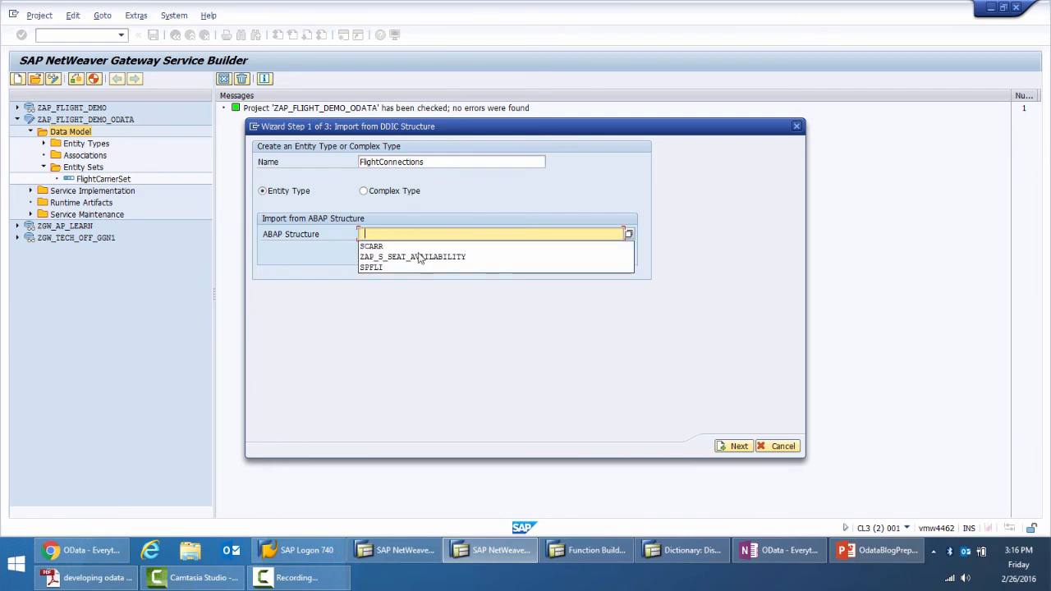
click(412, 265)
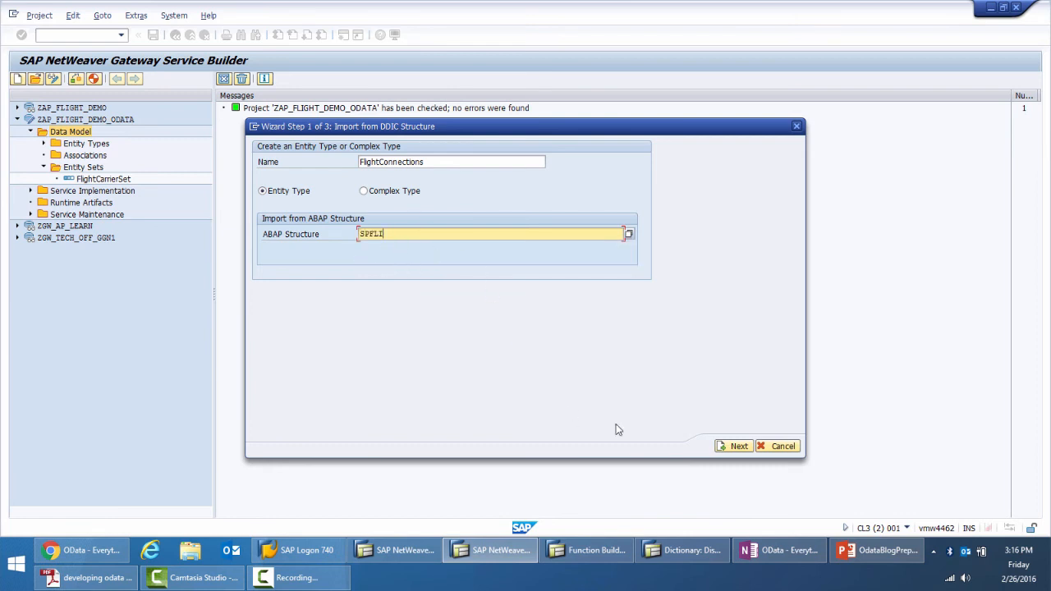
click(737, 446)
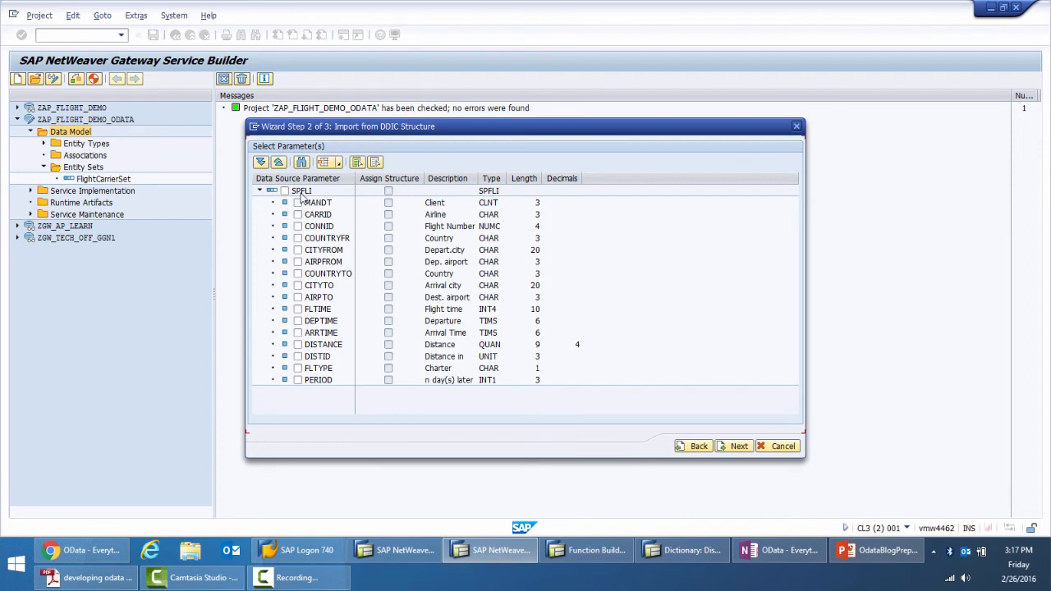
Include the SPFLI fields CARRID, CONNID, COUNTRYFR, CITYFROM, COUNTRYTO, CITYTO, FLTIME, DEPTIME, ARRTIME, DISTANCE and DISTID in the entity type
click(297, 214)
click(298, 227)
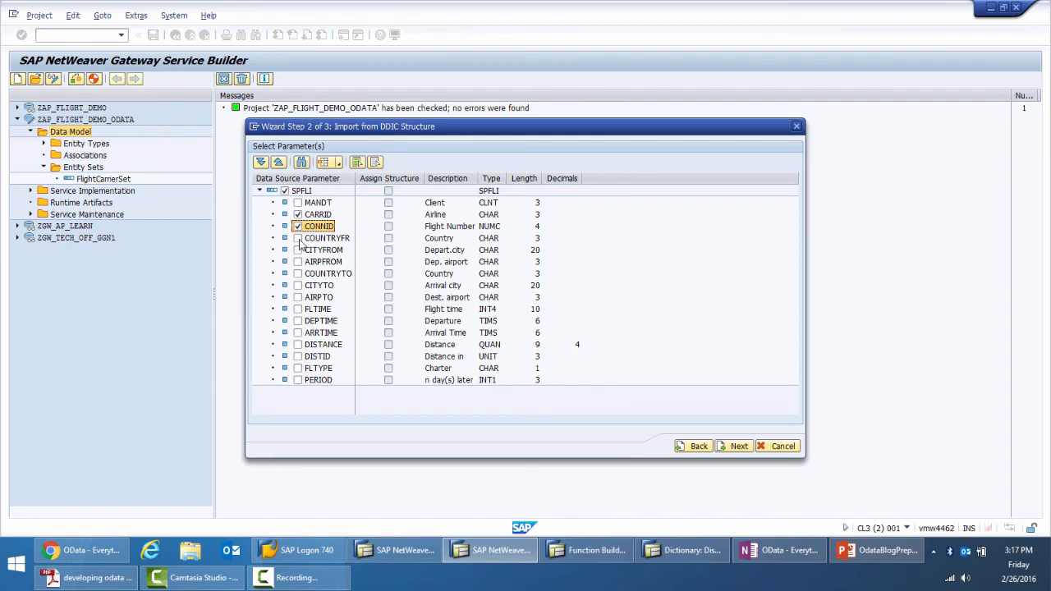
click(299, 238)
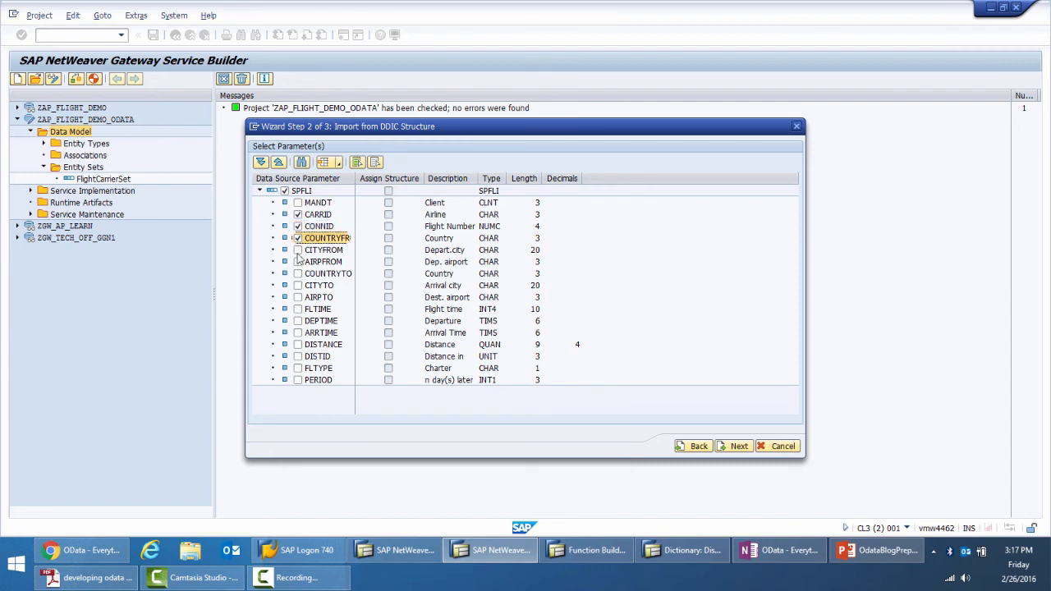
click(299, 250)
click(298, 274)
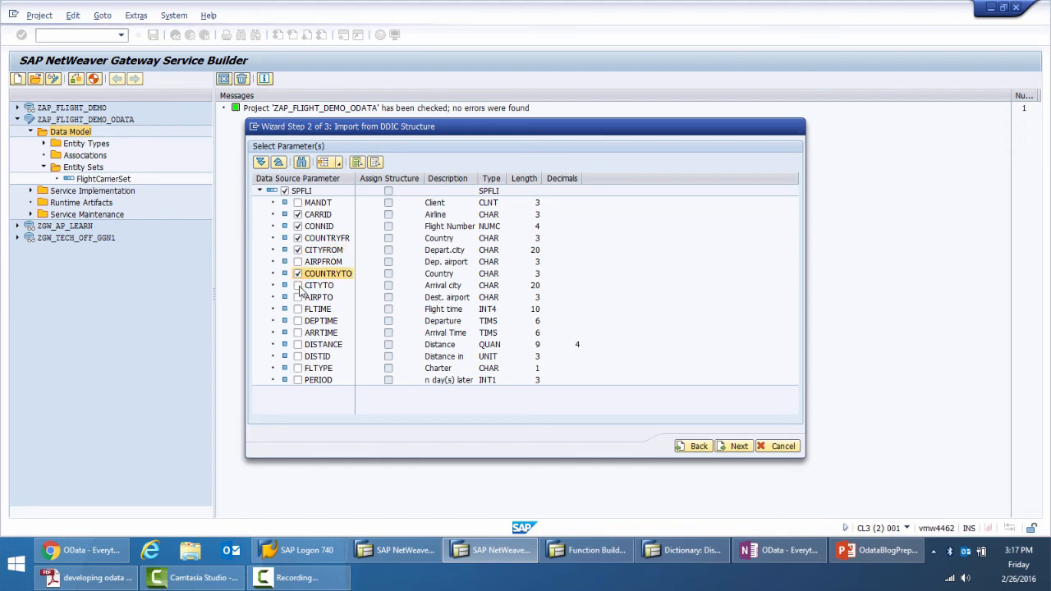
click(298, 285)
click(298, 309)
click(298, 321)
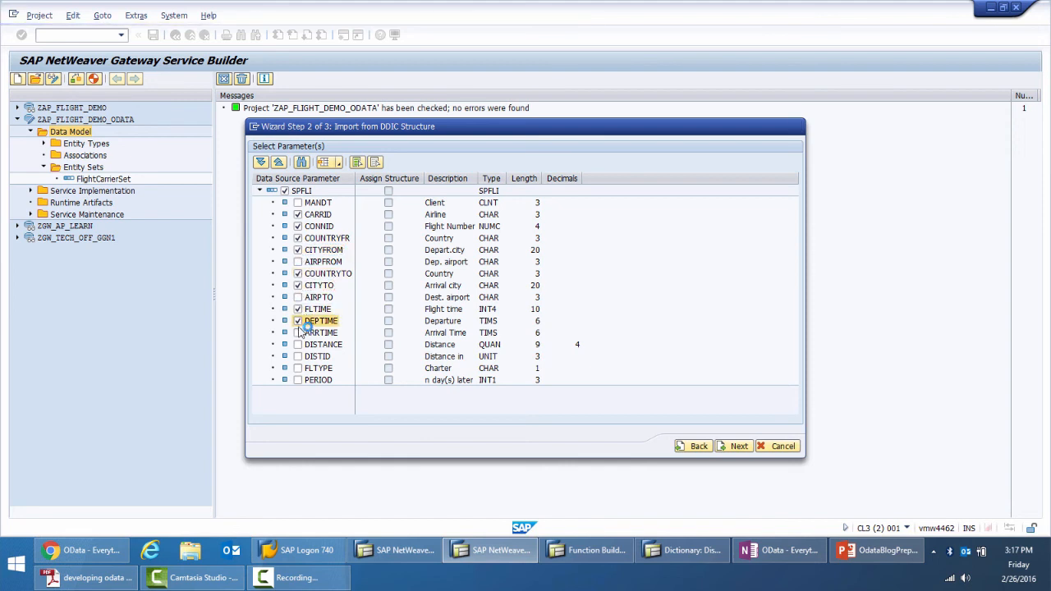
click(298, 333)
click(298, 344)
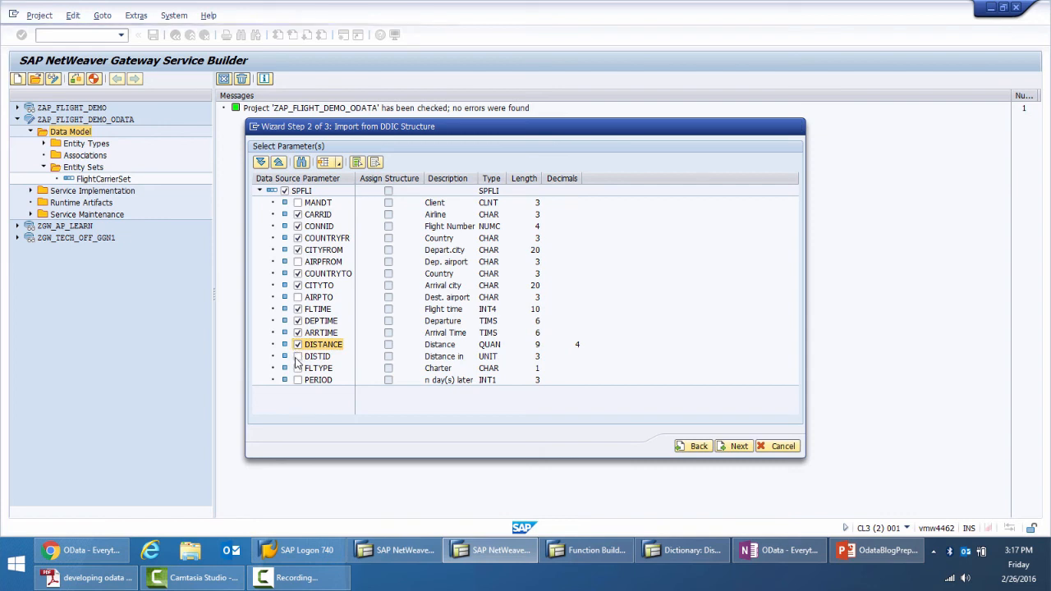
click(298, 356)
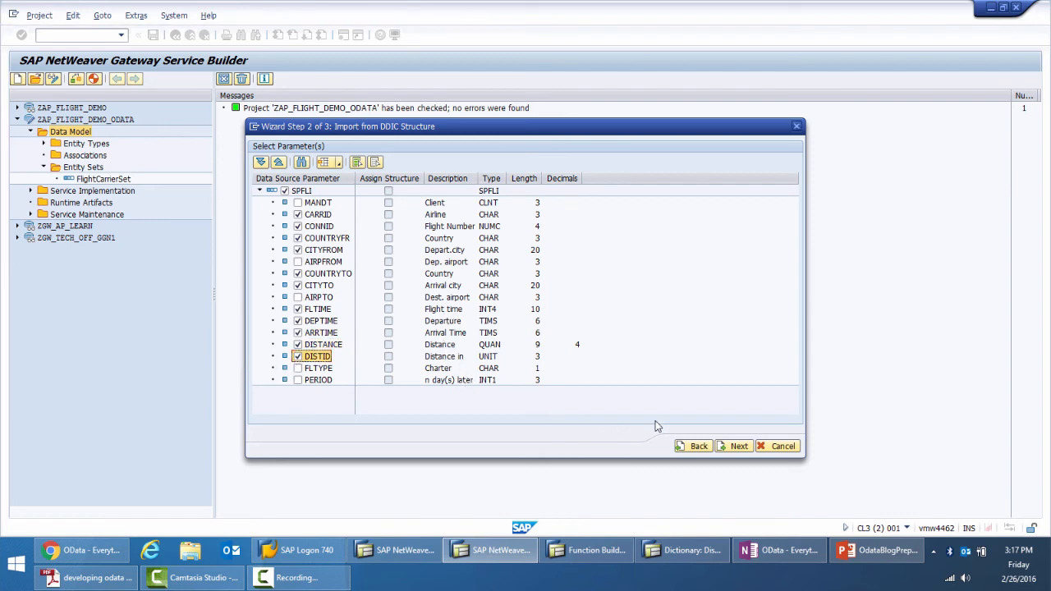
click(739, 446)
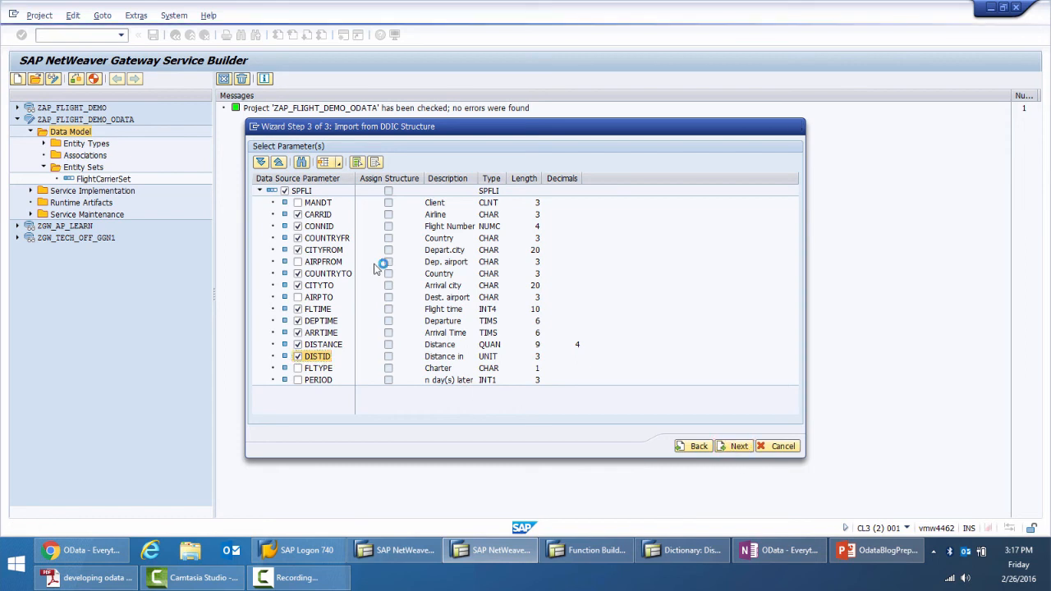
Mark CARRID and CONNID as the FlightConnections keys and finish the import with a default entity set
click(550, 192)
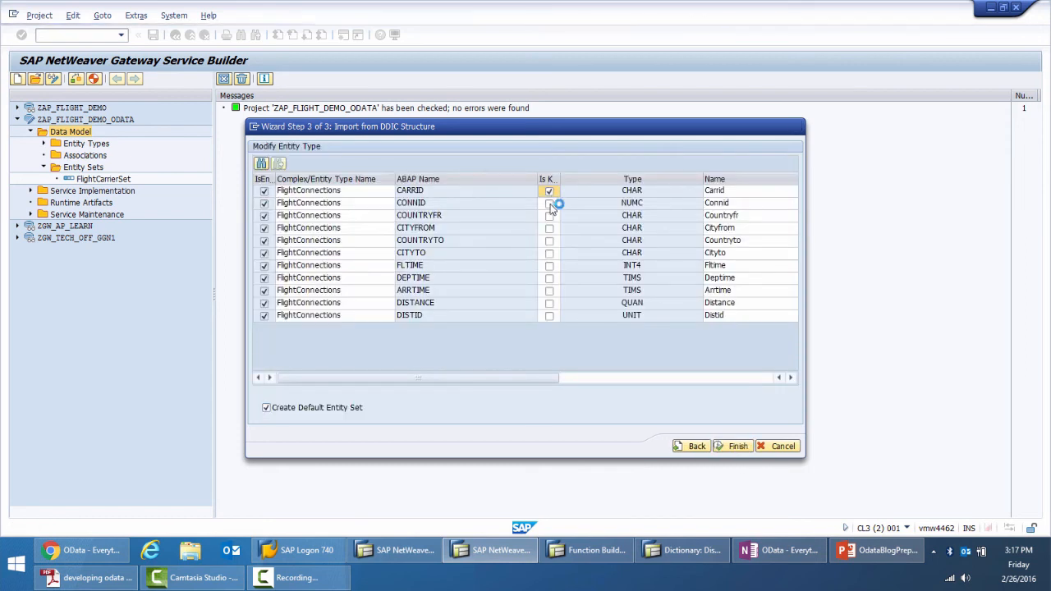
click(550, 204)
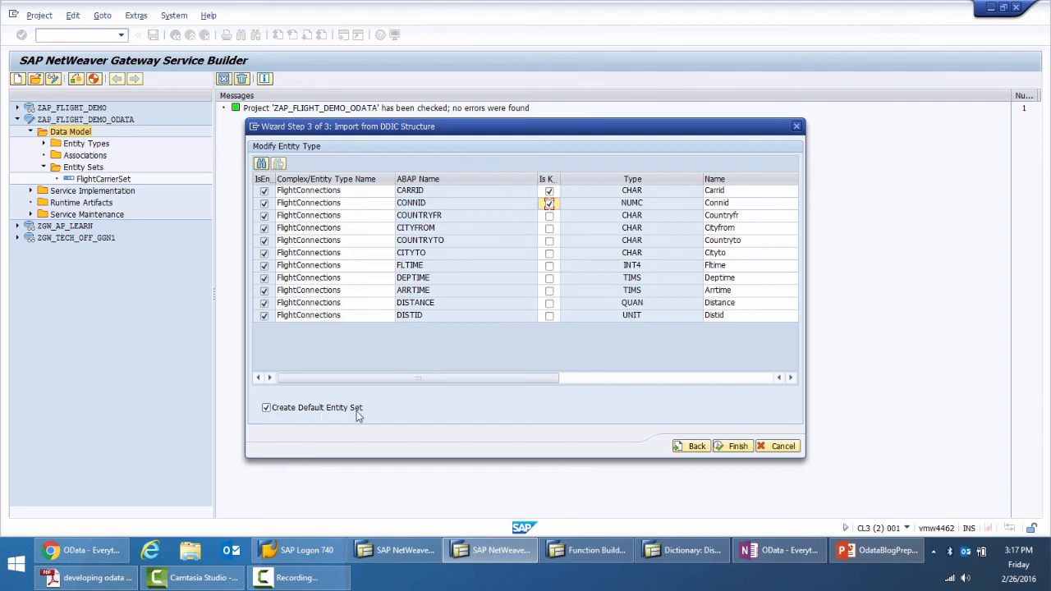
click(734, 446)
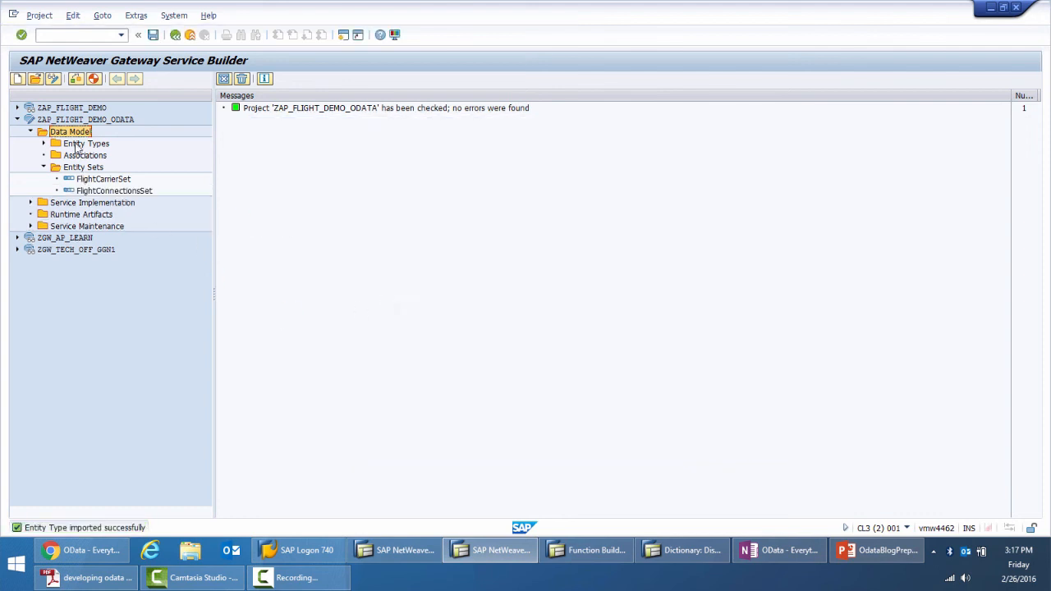
Expand the data model's entity types and compare FlightCarrier and FlightConnections with their entity sets
click(99, 191)
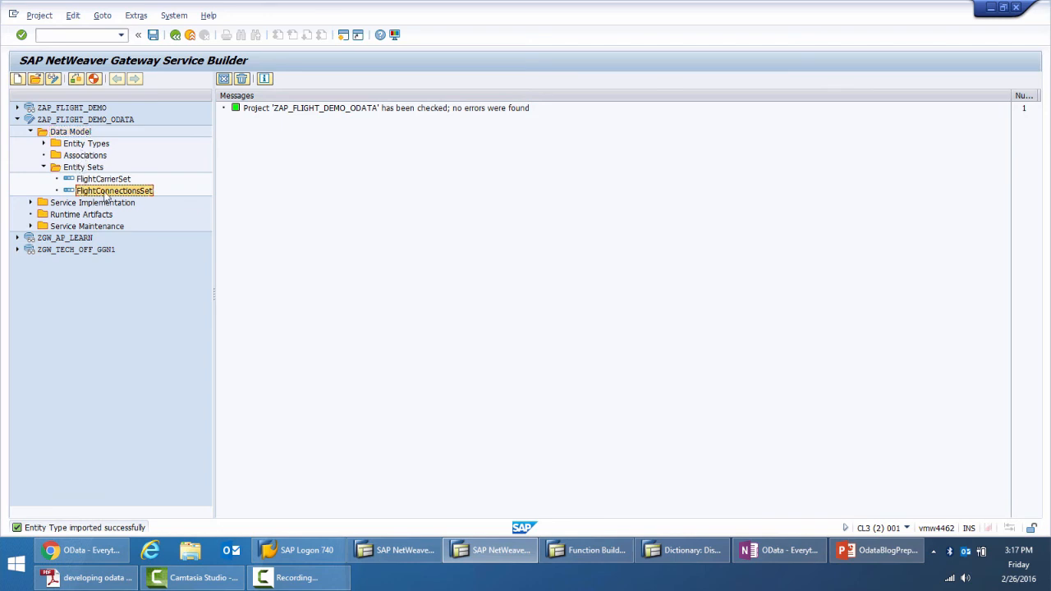
click(114, 181)
click(110, 190)
click(44, 143)
click(95, 156)
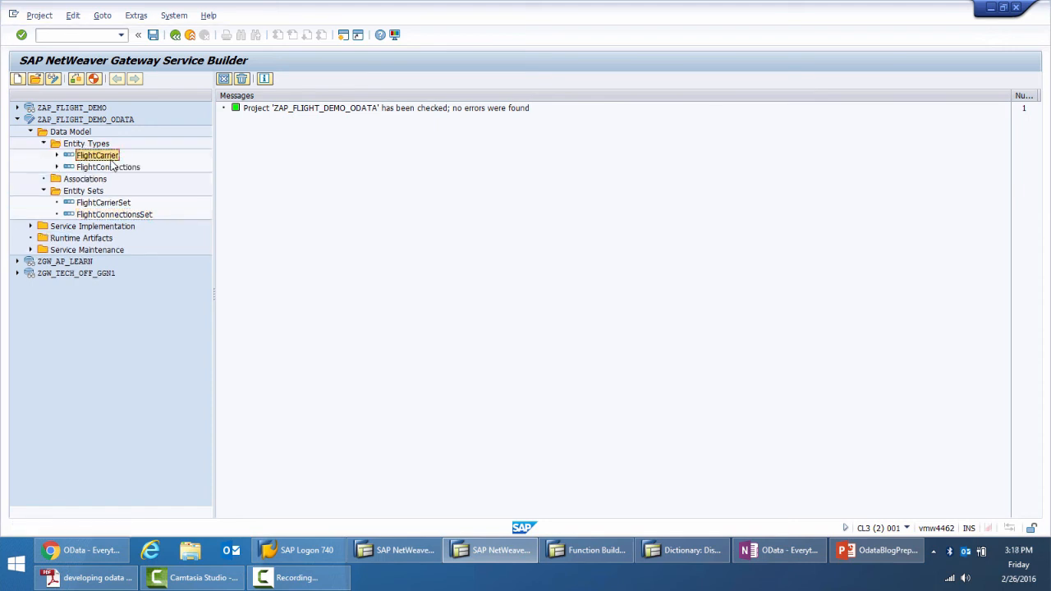
click(112, 202)
click(105, 215)
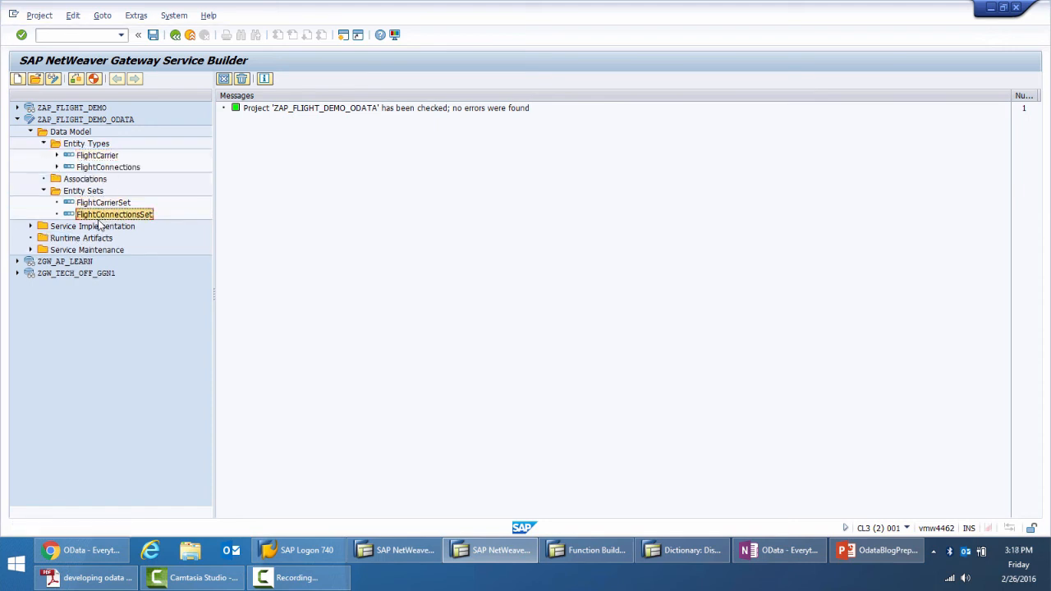
Start an RFC/BOR interface import for entity type FlightSchedule, with the local target system and data source type Remote Function Call
right_click(93, 146)
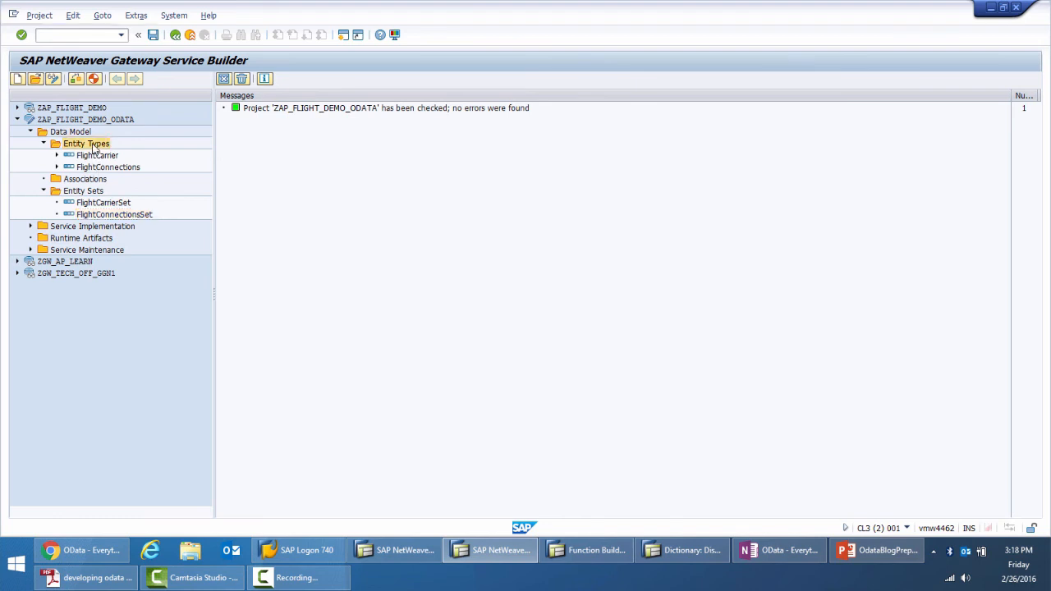
right_click(85, 130)
mouse_move(105, 186)
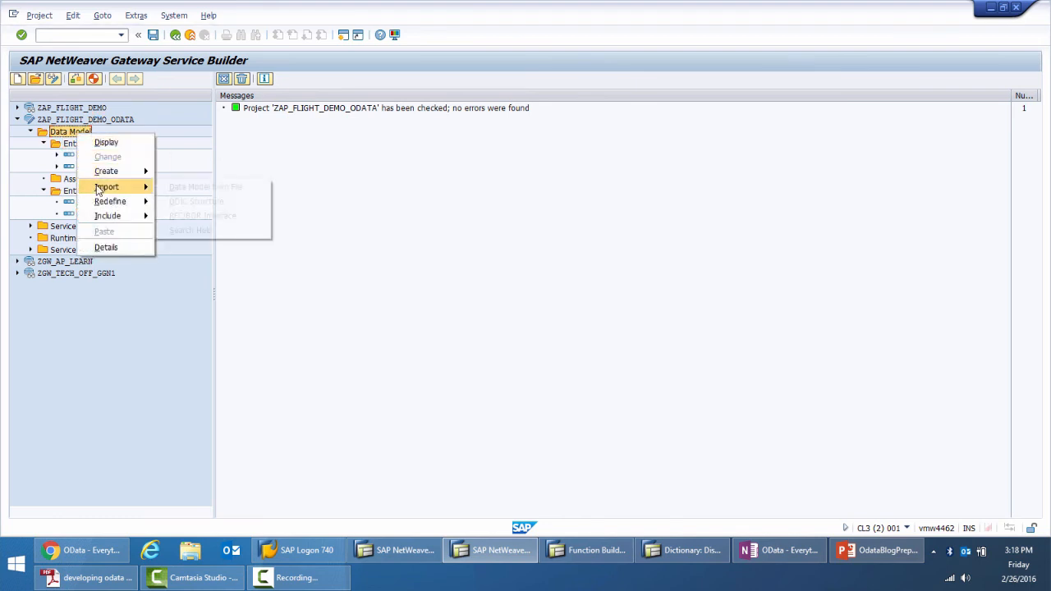
click(244, 218)
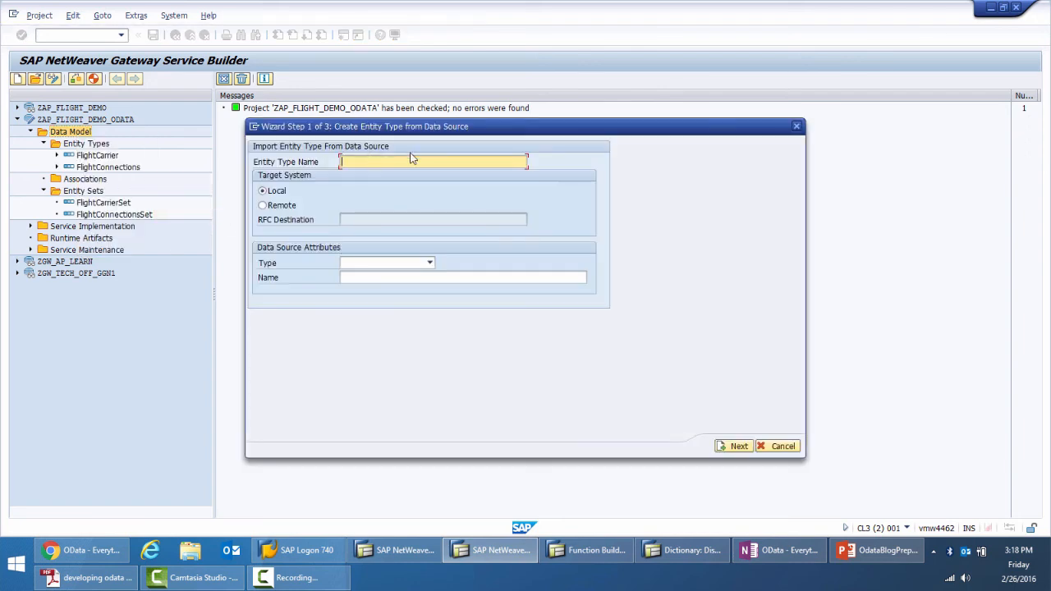
text(FlightSchedule)
click(408, 262)
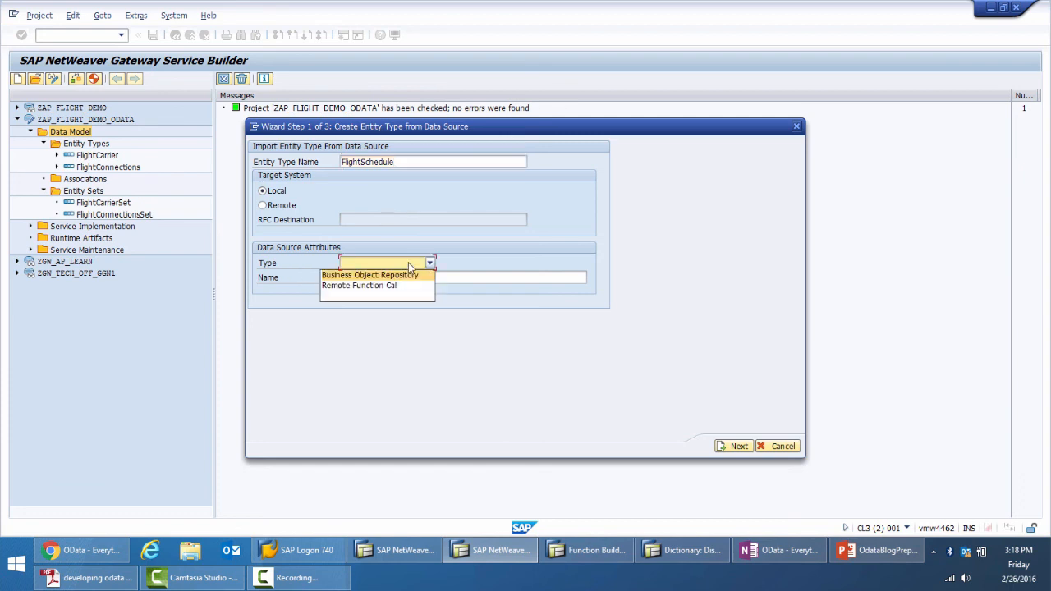
click(296, 192)
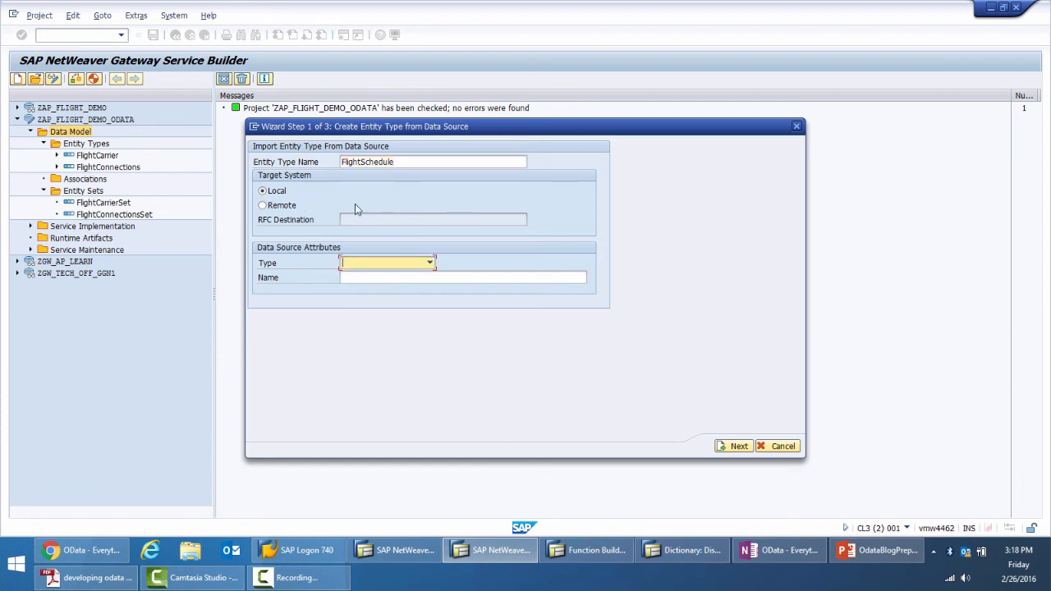
click(406, 262)
click(395, 285)
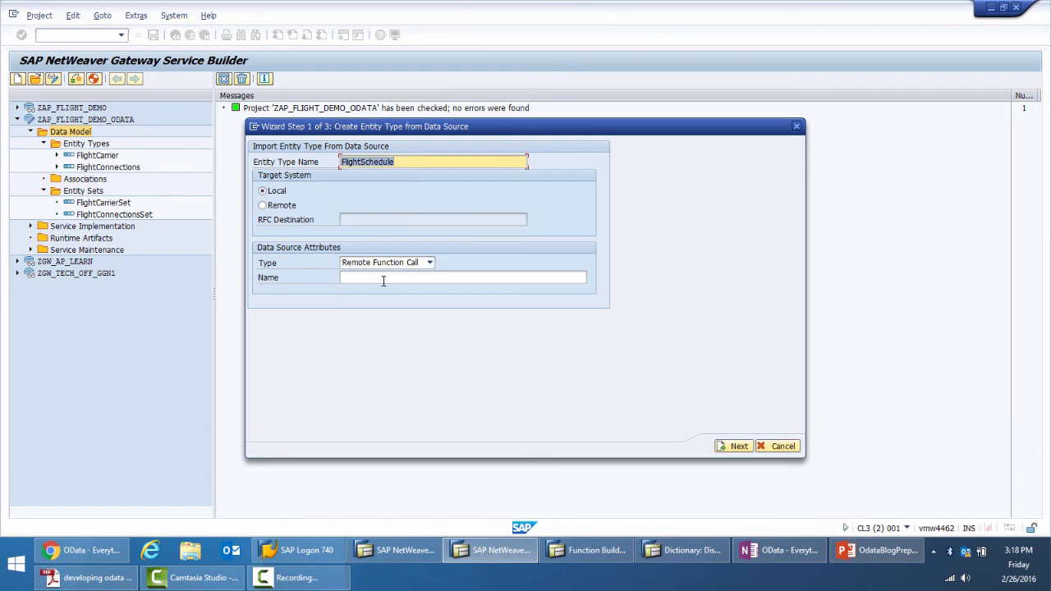
Copy the function module name ZAP_GET_FLIGHT_SCHEDULE from the Function Builder into the import's data source name and proceed to parameter selection
click(361, 277)
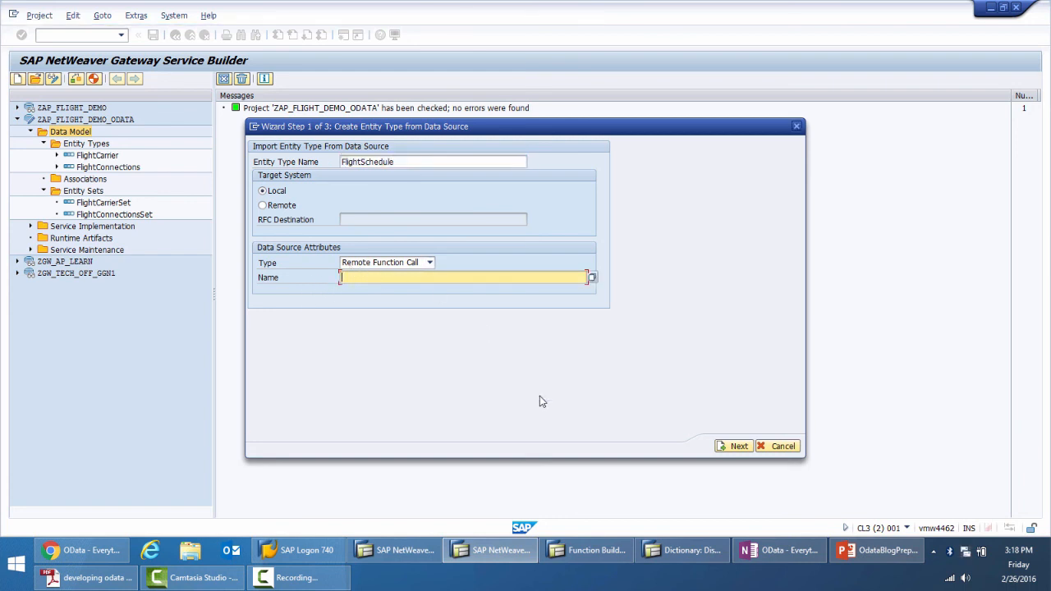
click(603, 561)
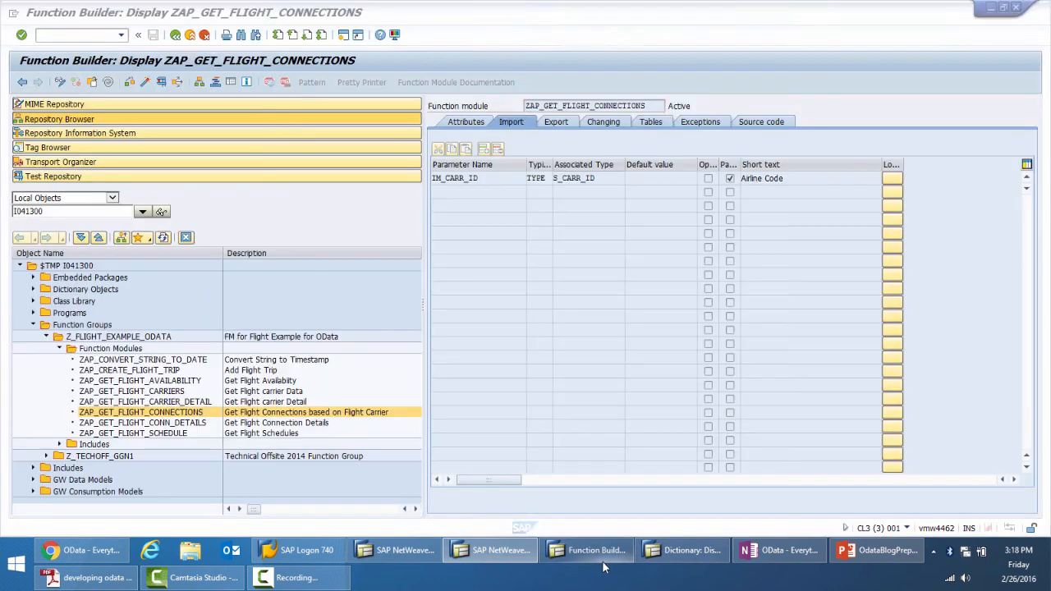
click(127, 416)
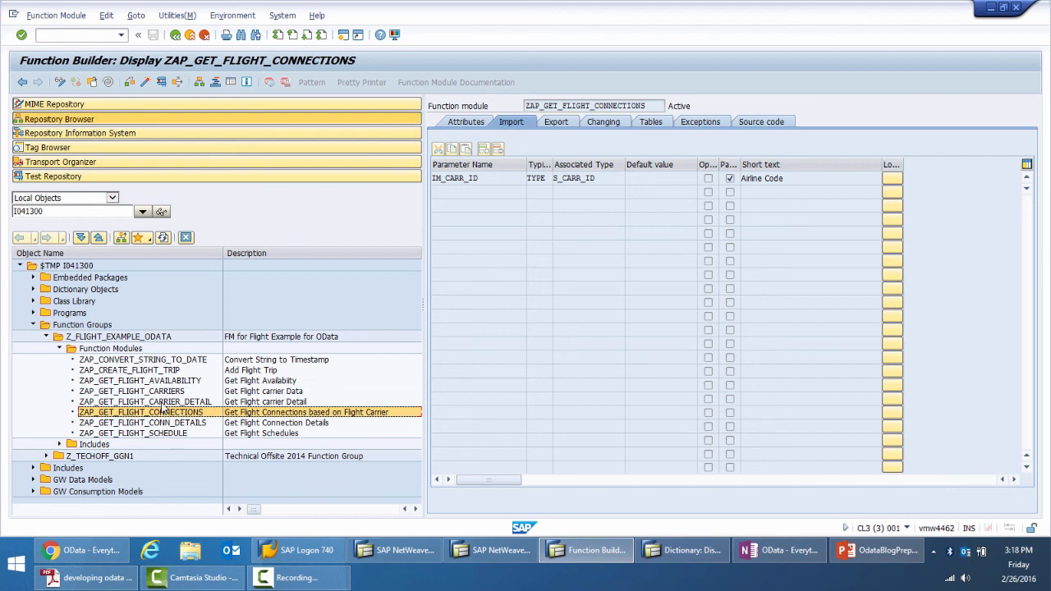
click(174, 433)
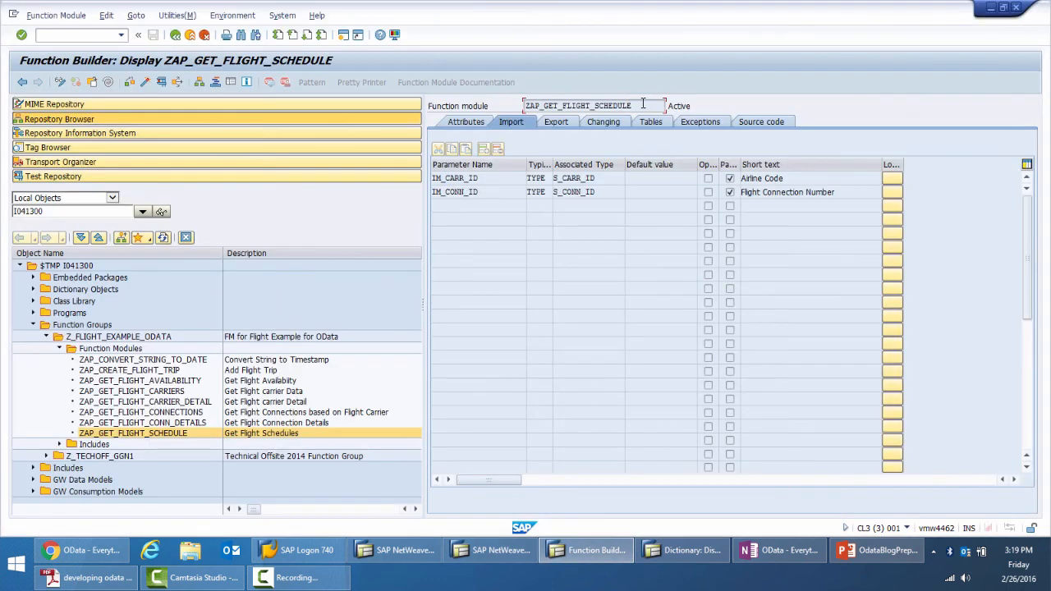
drag(641, 106, 511, 113)
key(ctrl+c)
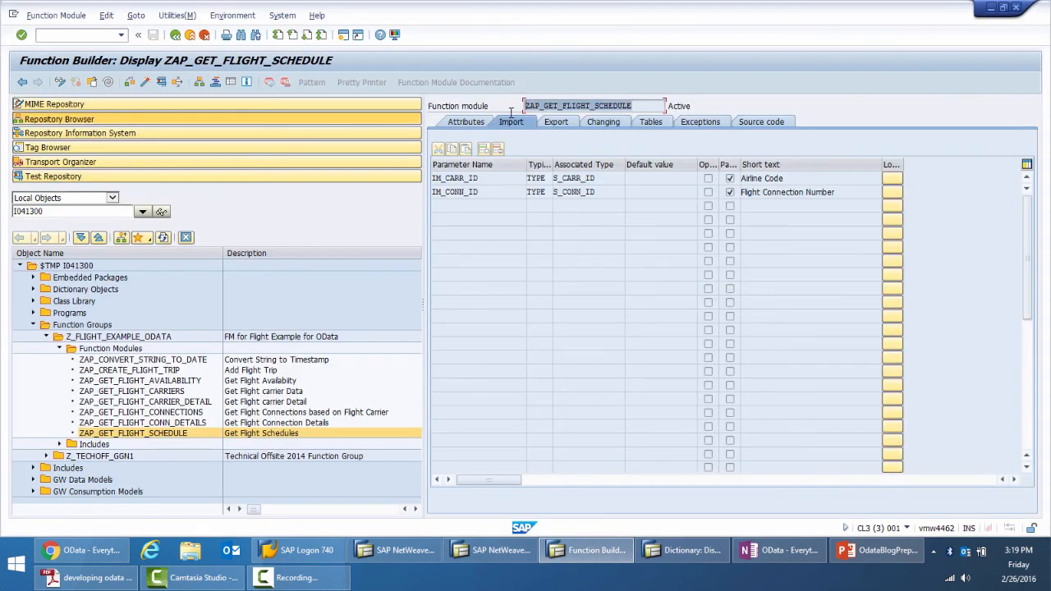
key(alt+Tab)
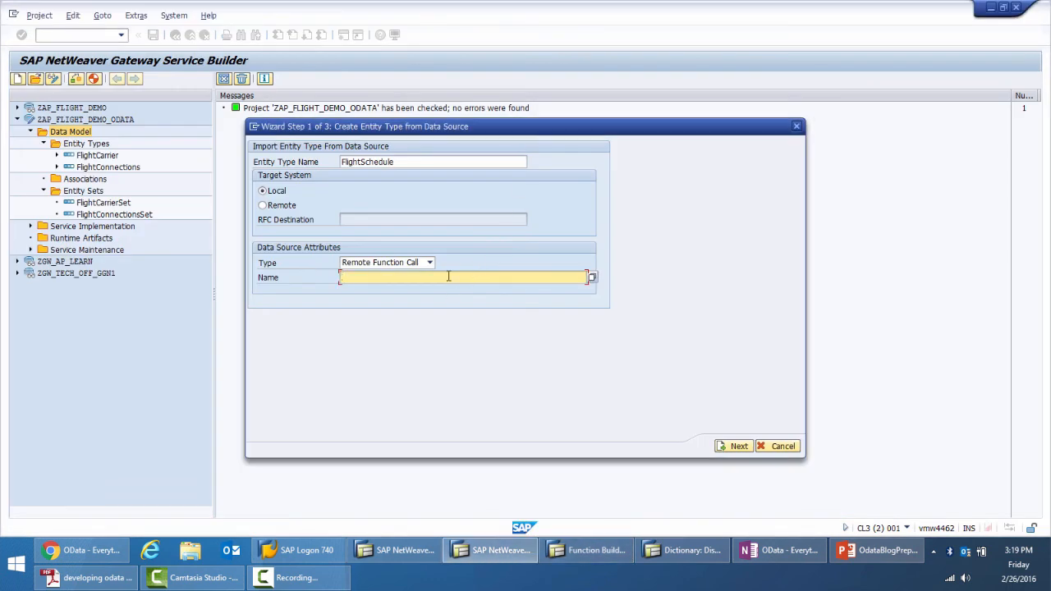
key(ctrl+v)
click(739, 446)
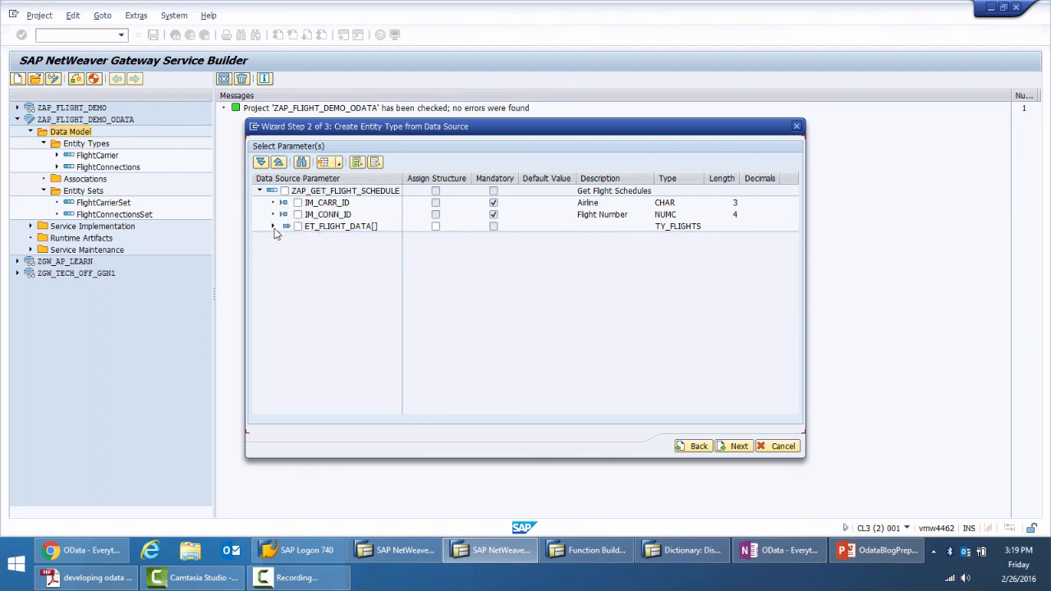
Expand the ET_FLIGHT_DATA table parameter and select its CARRID, CONNID and FLDATE fields for the FlightSchedule entity type
click(273, 227)
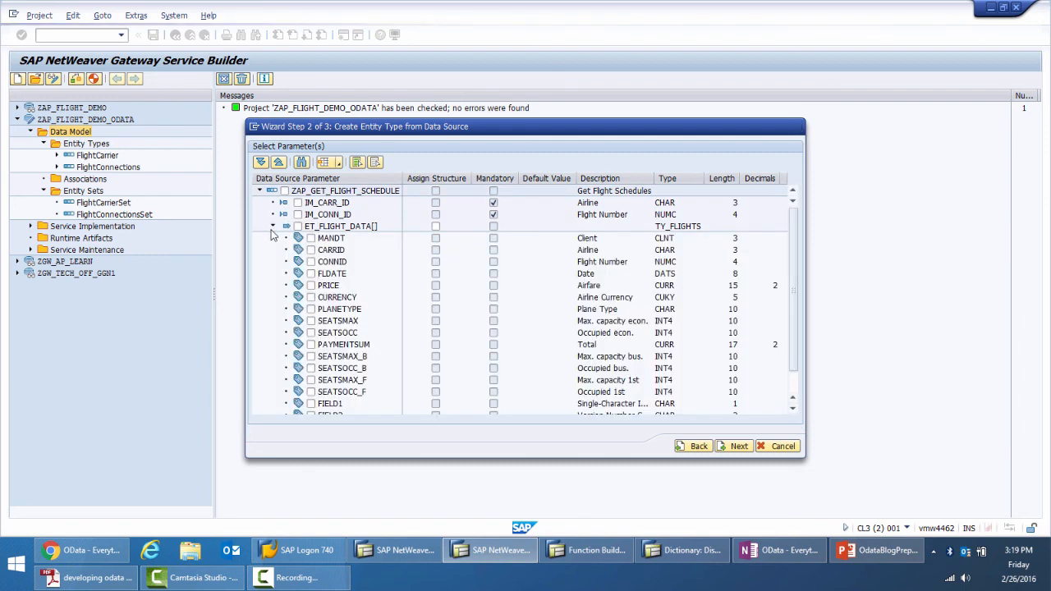
click(310, 250)
click(311, 262)
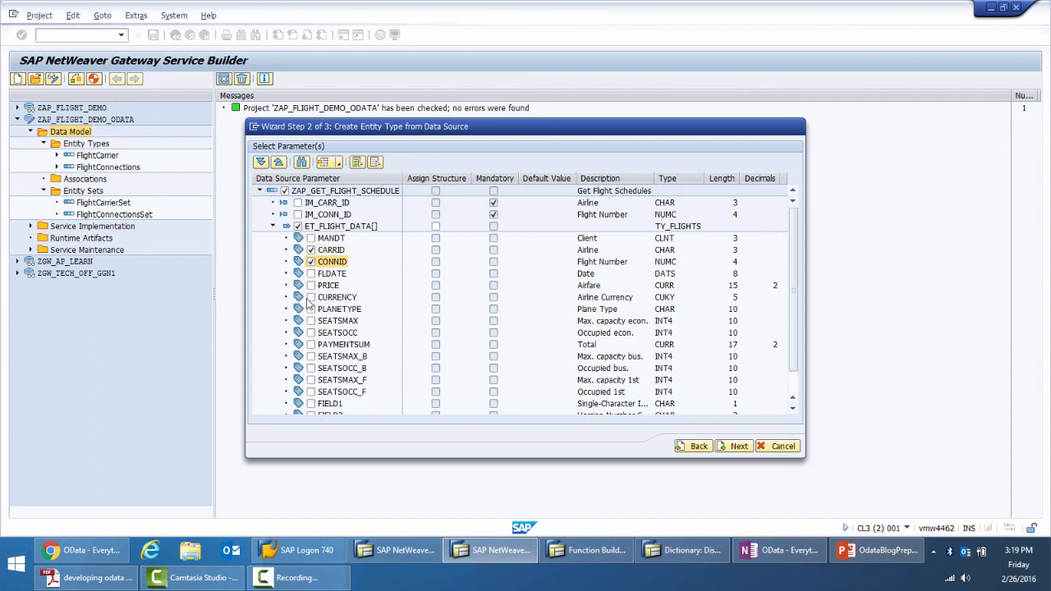
click(311, 274)
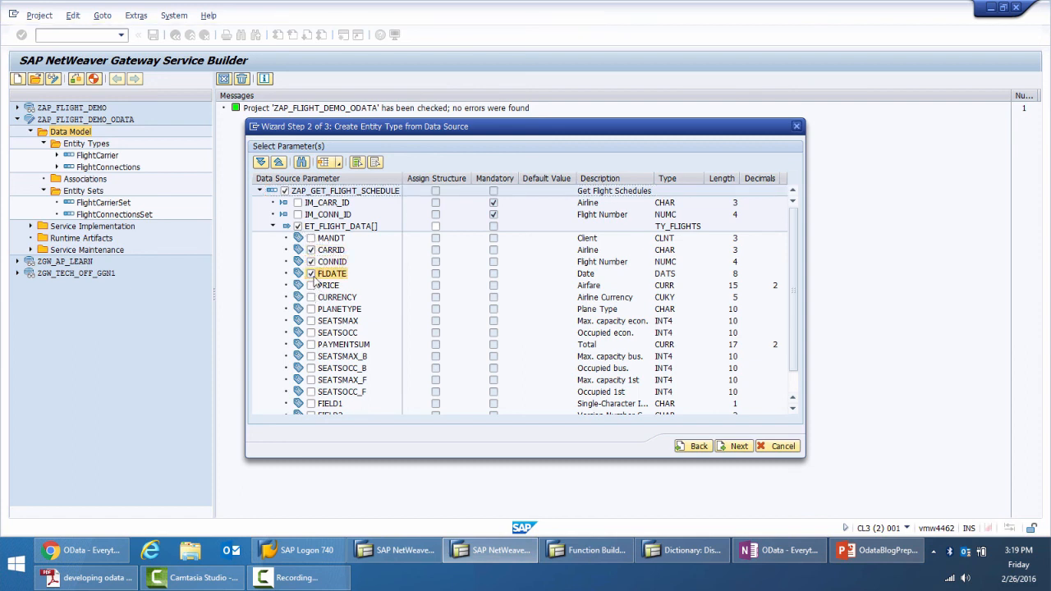
Add the seat fields SEATSMAX, SEATSOCC, SEATSMAX_B, SEATSOCC_B, SEATSMAX_F and SEATSOCC_F to the selection and proceed to modifying the entity type
click(311, 321)
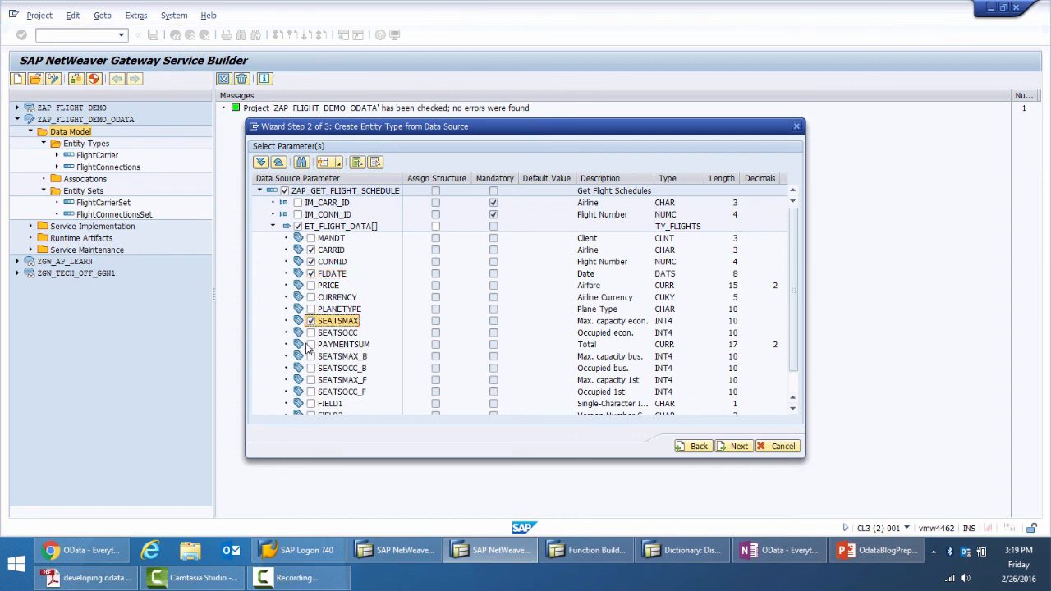
click(311, 333)
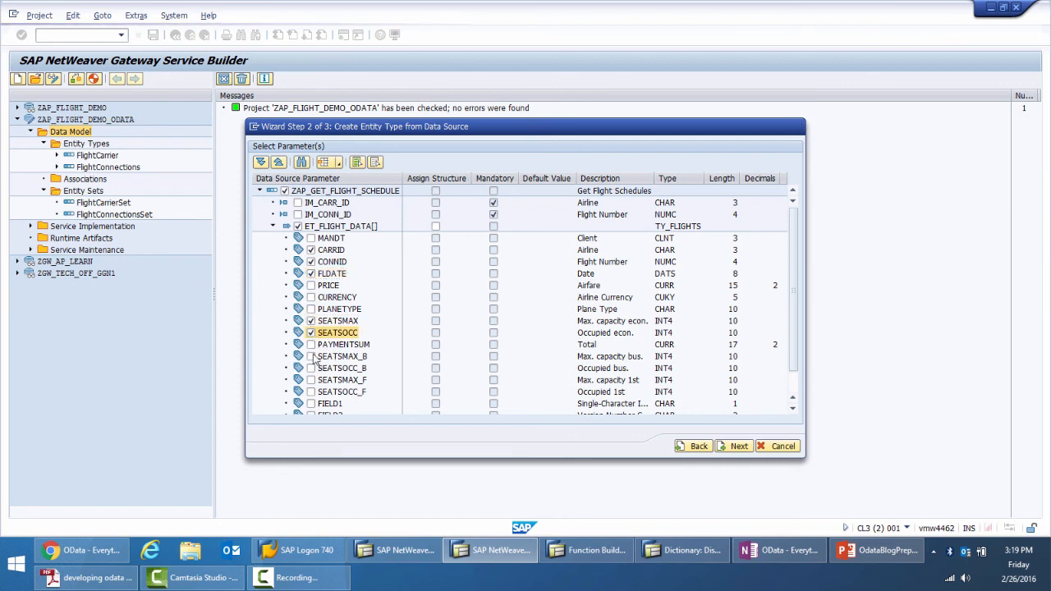
click(311, 357)
click(310, 368)
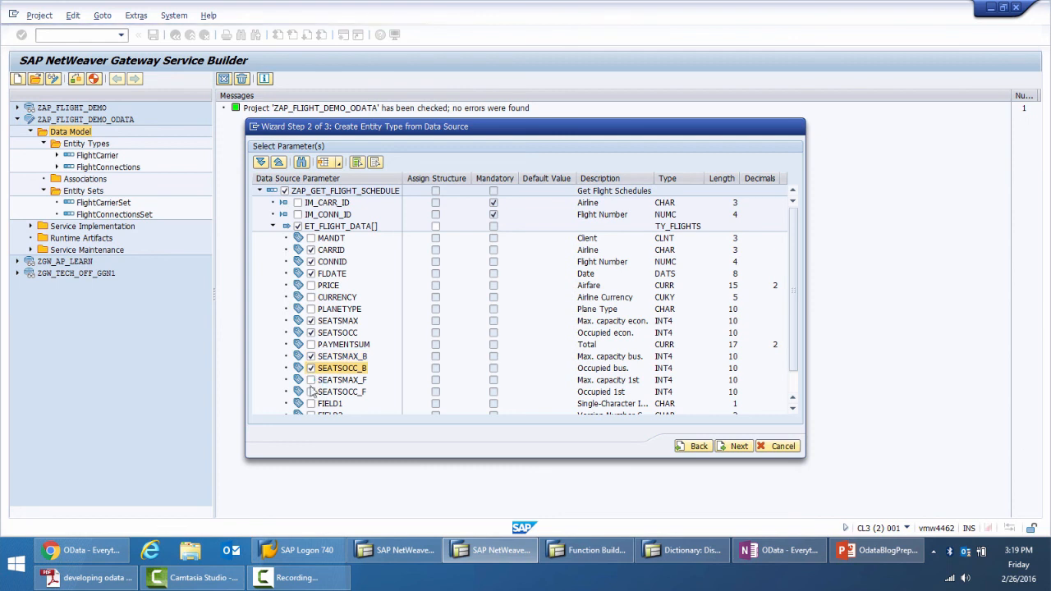
click(310, 380)
click(311, 392)
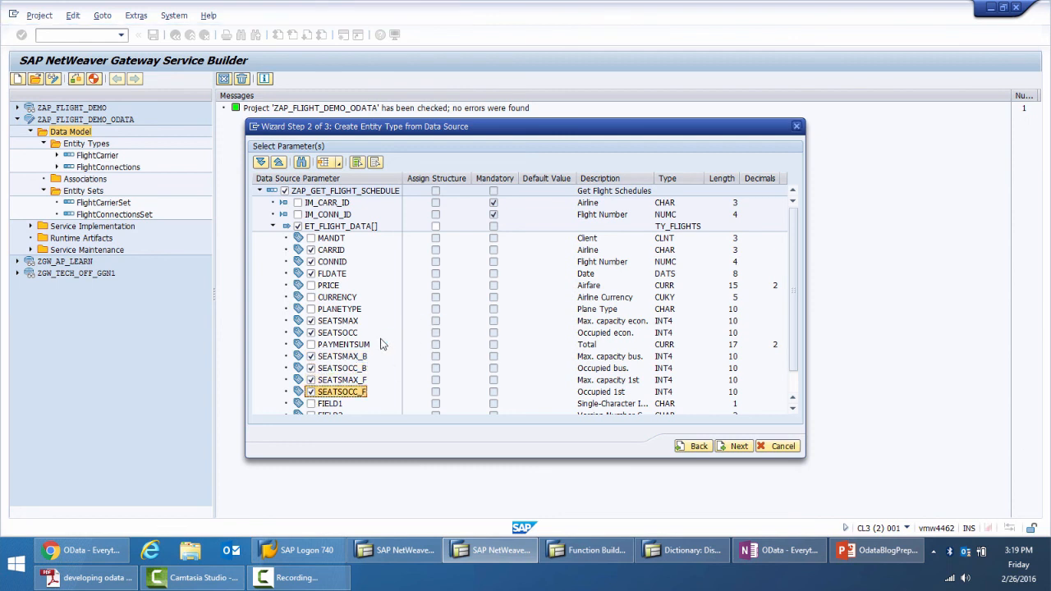
scroll(383, 344, down, 3)
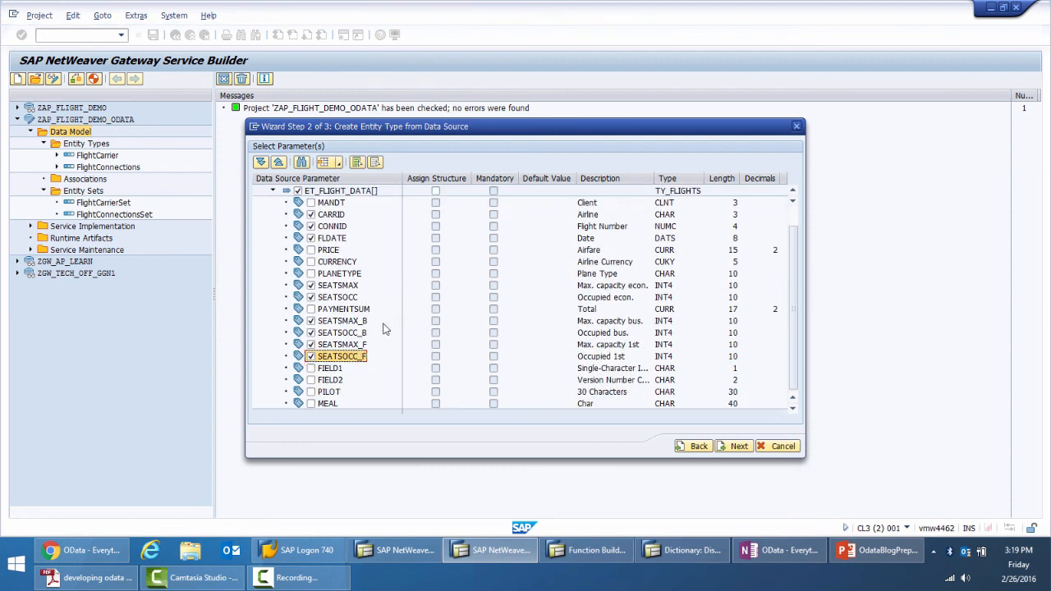
click(726, 449)
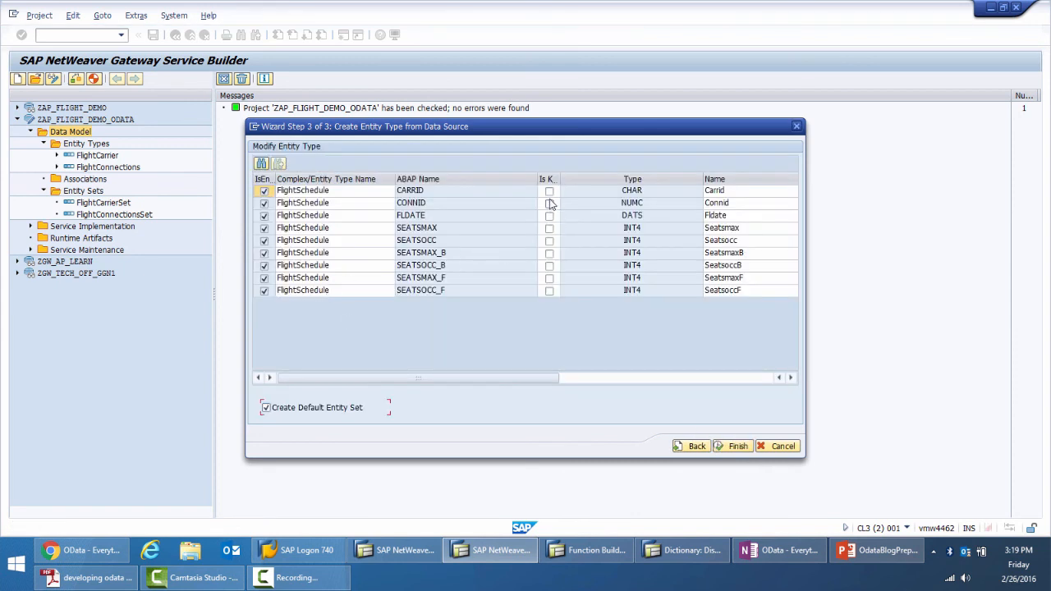
Mark CARRID, CONNID and FLDATE as the key fields of the FlightSchedule entity type
click(550, 190)
click(550, 203)
click(549, 215)
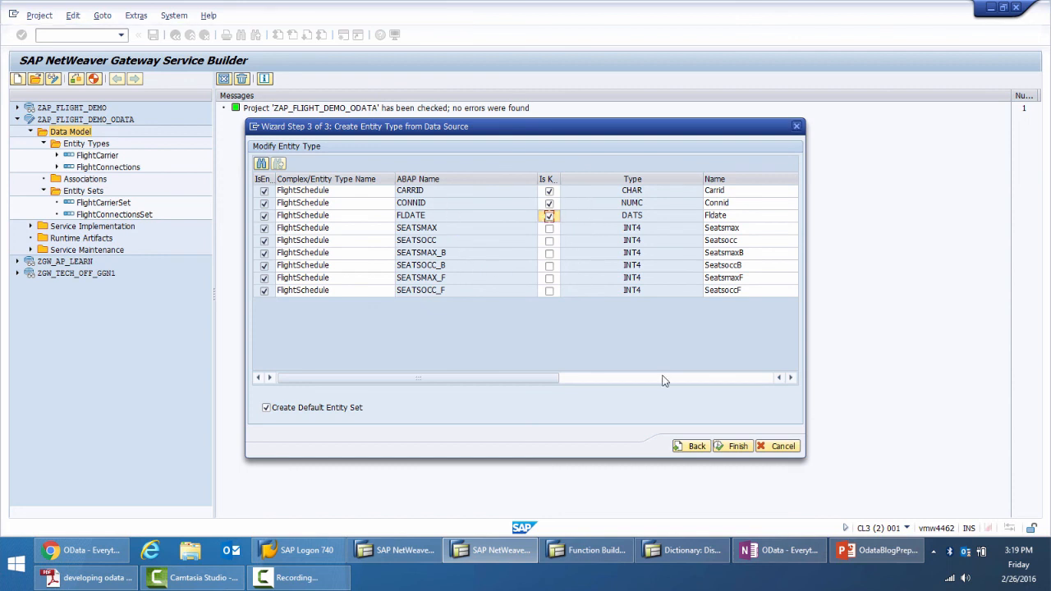